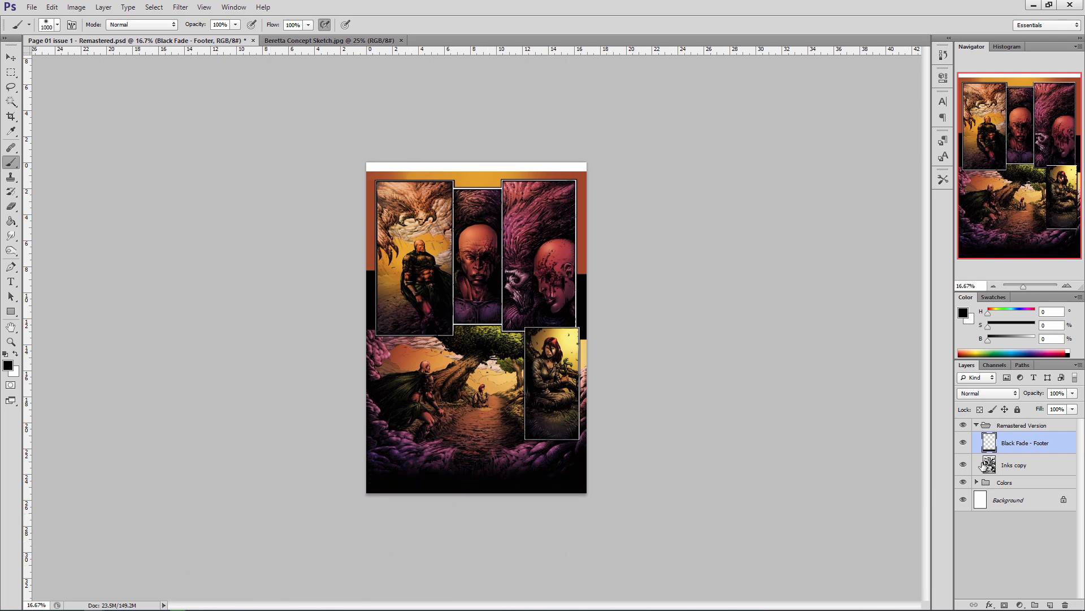
Cover the white band along the page's top edge with a stretched orange background strip on a new layer in the Colors group.
click(977, 483)
click(1027, 504)
key(ctrl+t)
click(11, 73)
drag(361, 173, 609, 175)
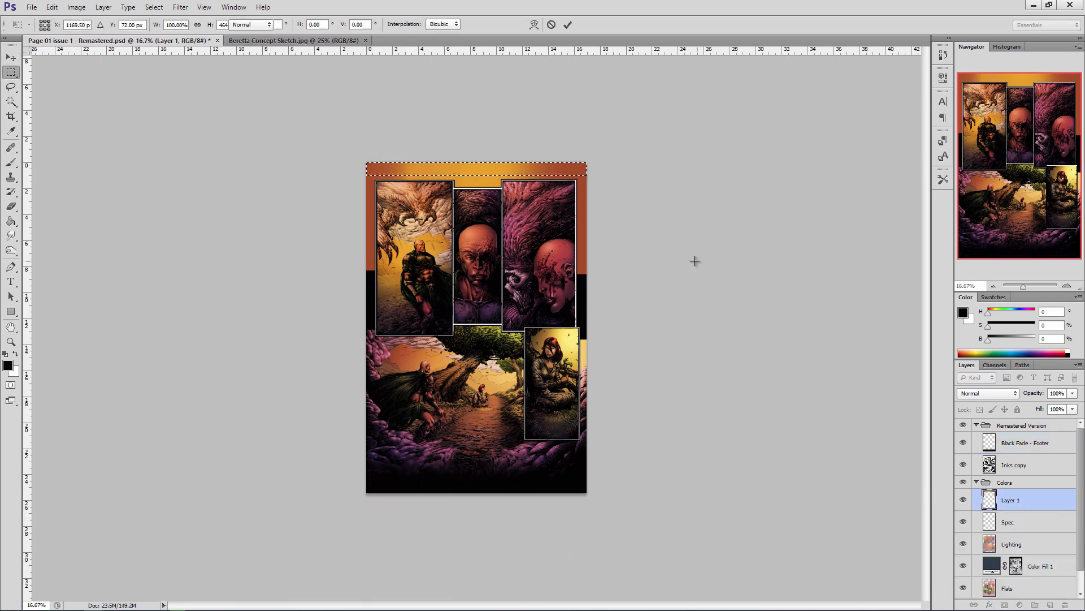
key(ctrl+plus)
key(ctrl+d)
click(977, 482)
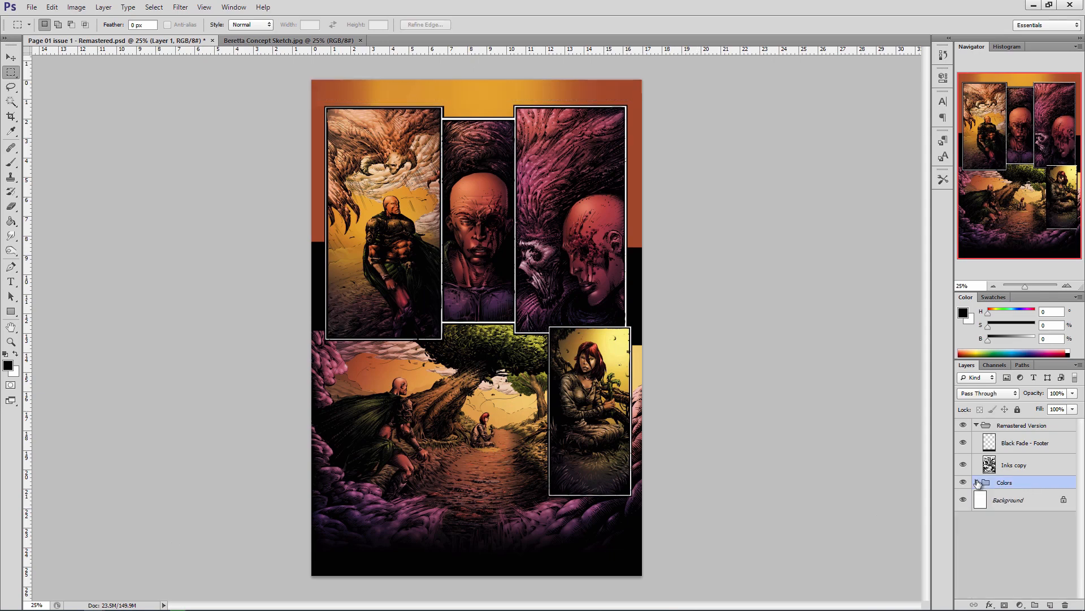
click(962, 482)
click(962, 481)
Select the four inset panels, including their frames, with added rectangular marquee selections.
click(1024, 443)
key(b)
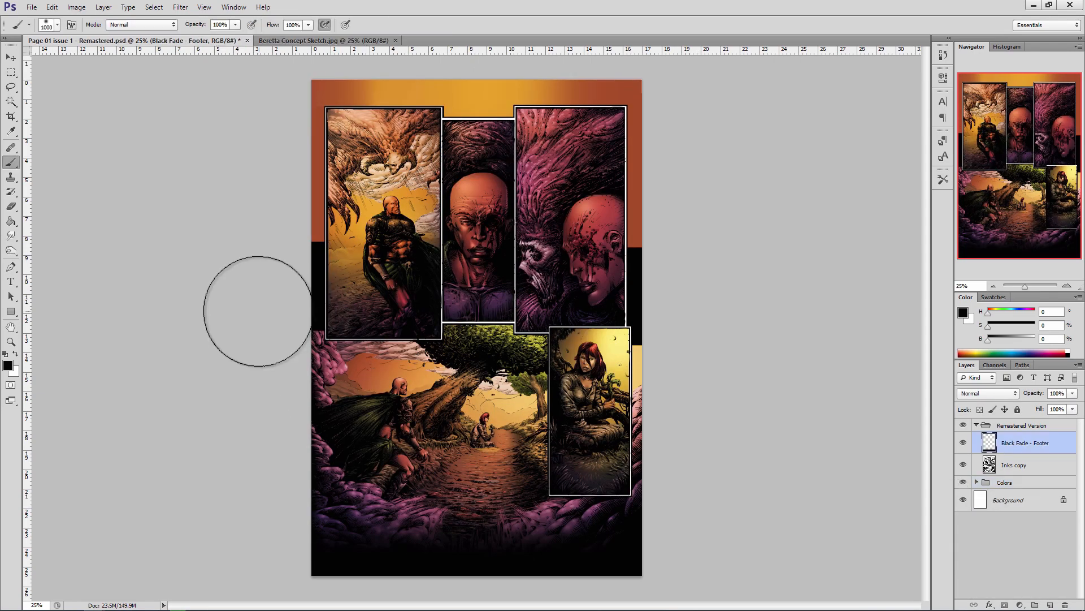
key(m)
key(ctrl+plus)
scroll(407, 273, up, 3)
drag(432, 479, 275, 168)
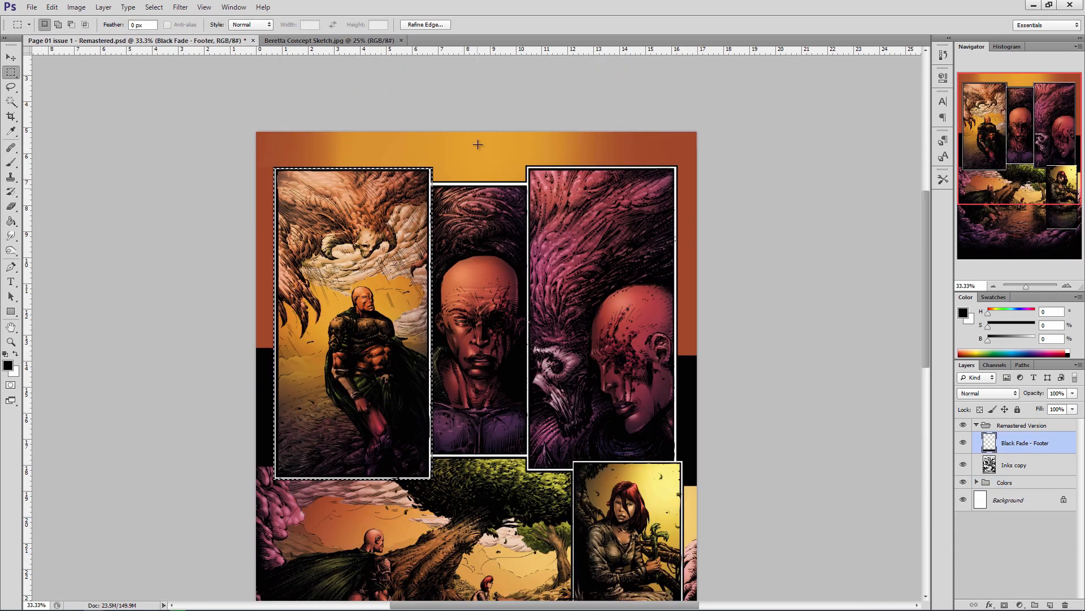
drag(431, 458, 617, 182)
drag(526, 165, 677, 471)
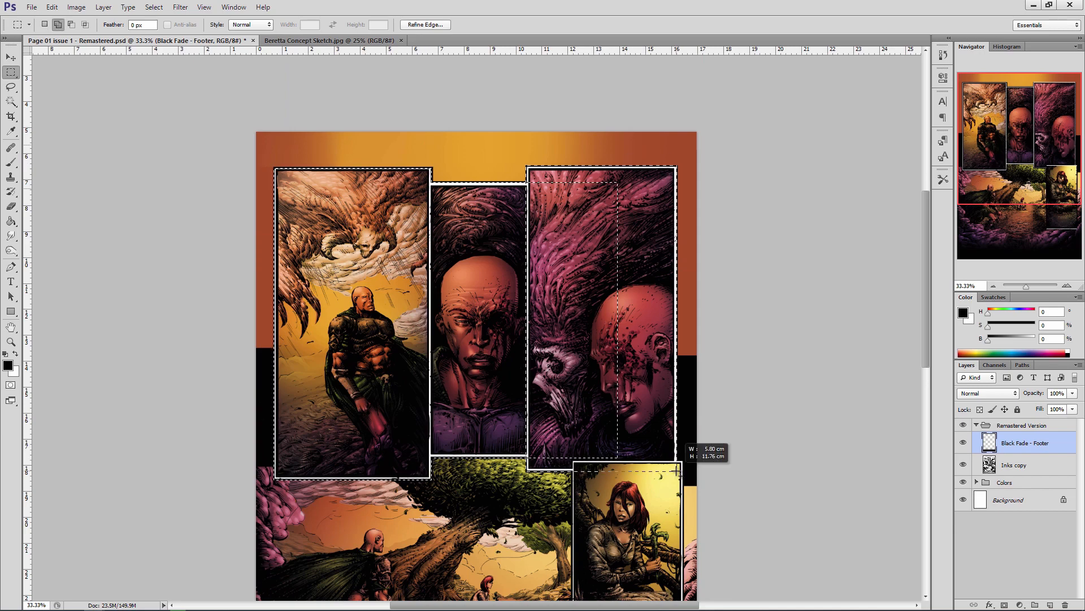
drag(926, 279, 926, 389)
drag(572, 124, 684, 351)
Invert the selection so that it covers the page area outside the four inset panels.
click(45, 25)
click(154, 7)
click(164, 57)
drag(926, 364, 926, 281)
key(ctrl+minus)
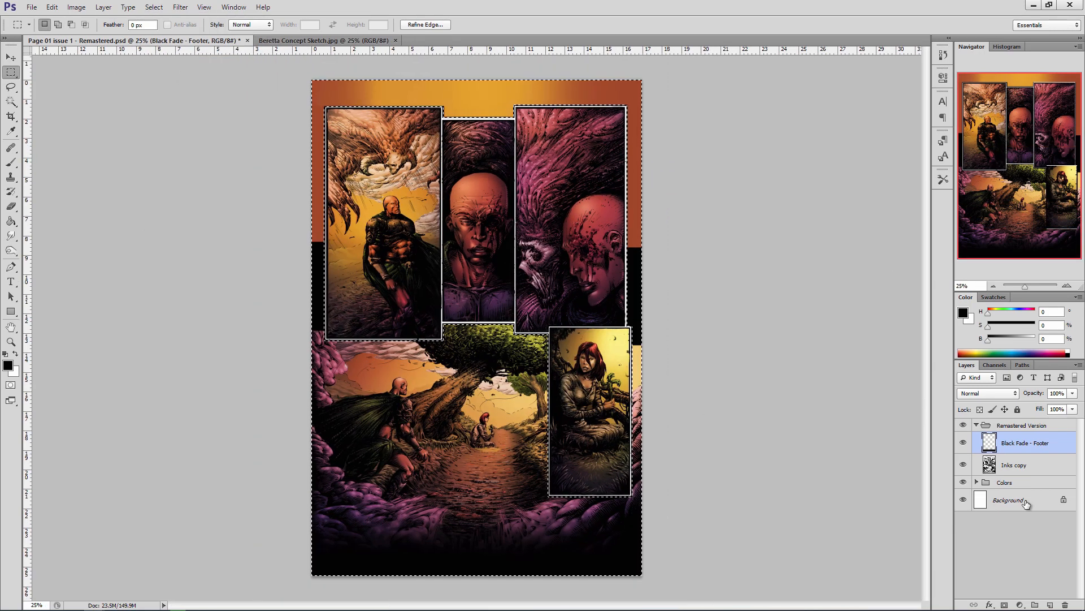
Add a layer named Panel Mask and arrange it directly above the Colors group, below Black Fade - Footer and Inks copy.
click(1015, 465)
click(1050, 605)
double_click(1010, 465)
text(Panel Mask)
shift+click(1024, 443)
drag(1024, 443, 1024, 497)
right_click(374, 93)
click(1016, 487)
Fill the inverted selection on the Panel Mask layer, clear the selection and hide the layer.
right_click(508, 91)
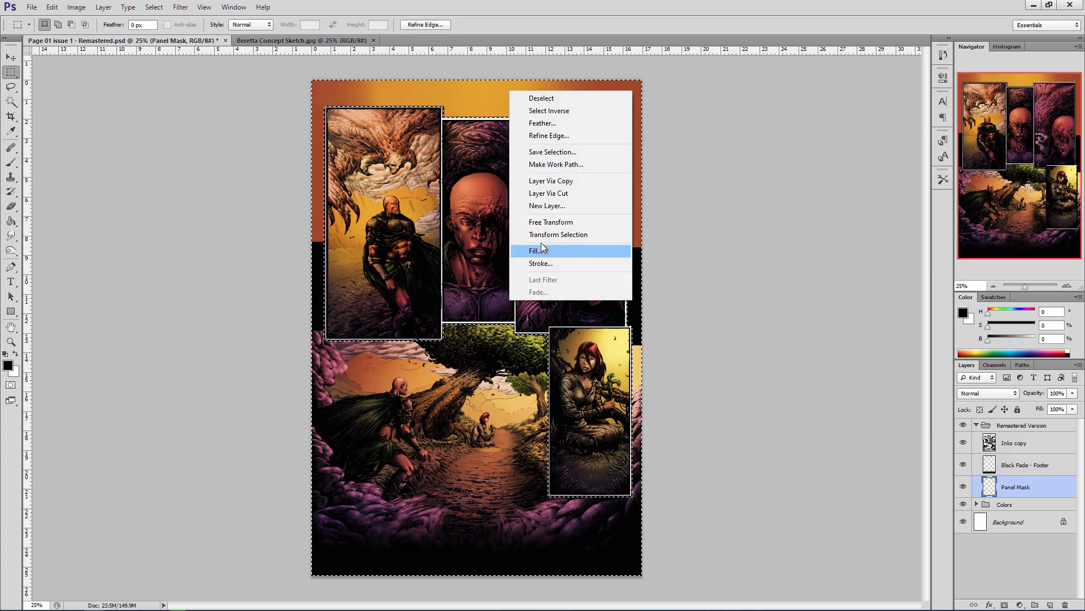
click(541, 249)
click(608, 195)
key(ctrl+d)
click(964, 487)
key(b)
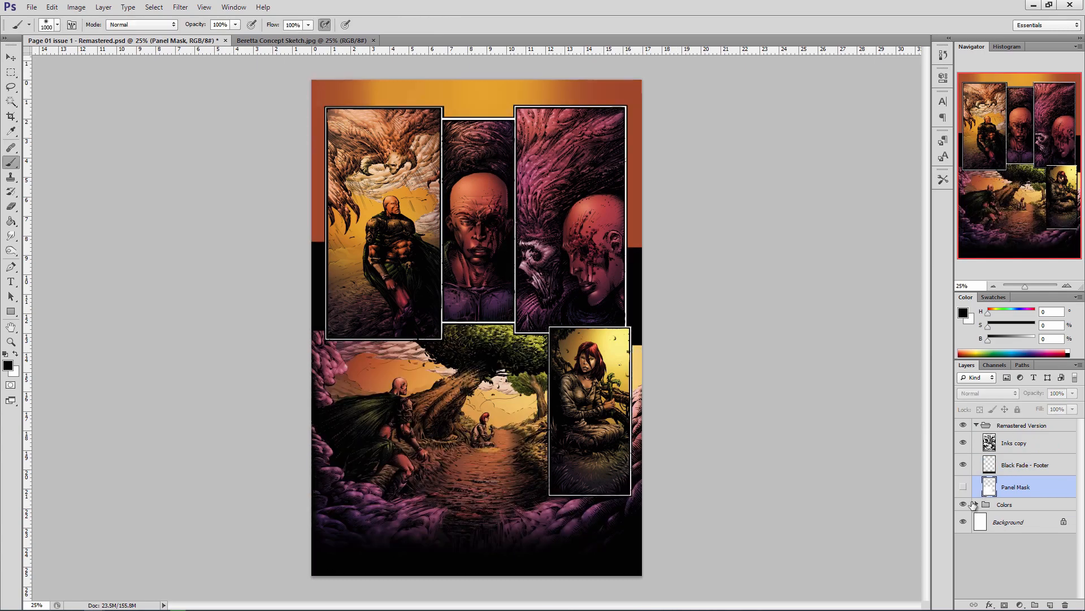
Paint soft black fades along both side edges of the page on the Black Fade - Footer layer.
click(1024, 464)
drag(650, 345, 675, 419)
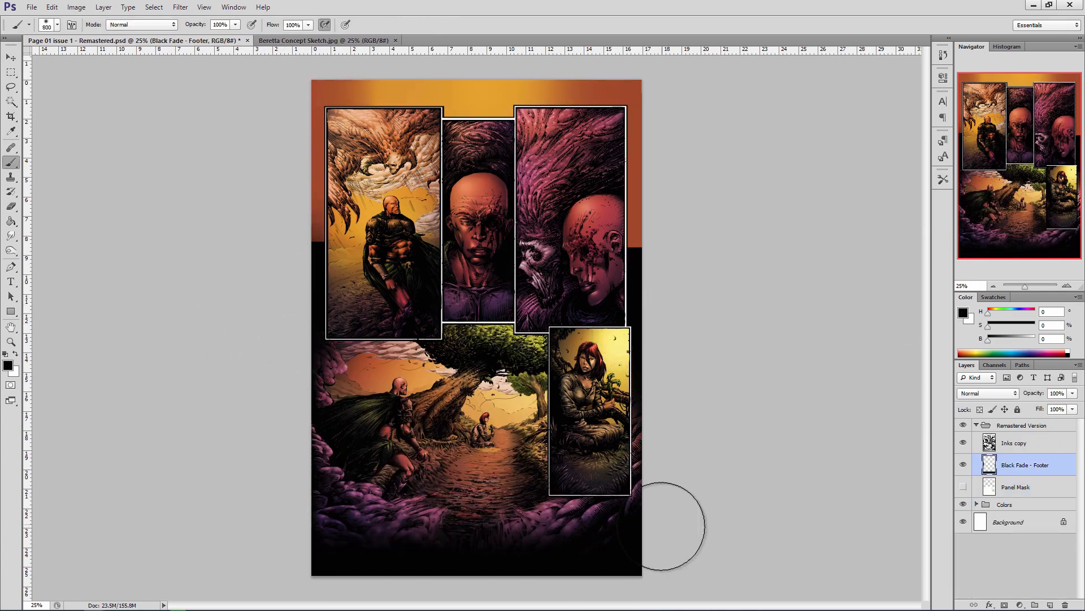
drag(308, 240, 305, 186)
drag(653, 243, 657, 190)
key(bracketright)
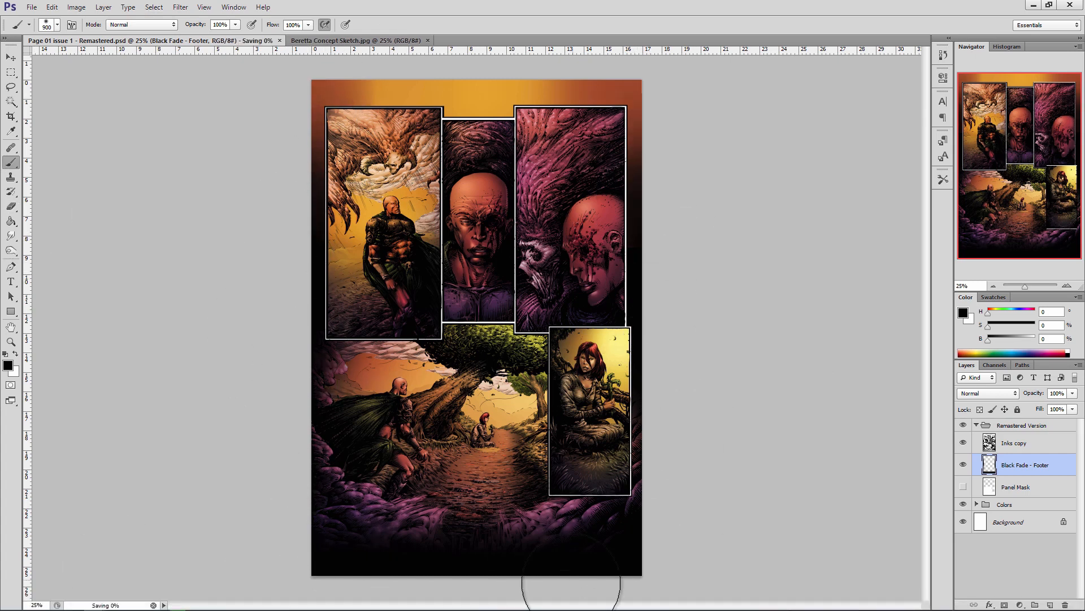
Rename the Black Fade - Footer layer as Black Fade.
double_click(1043, 465)
key(BackSpace)
key(BackSpace)
key(BackSpace)
key(BackSpace)
key(BackSpace)
key(BackSpace)
key(BackSpace)
key(BackSpace)
key(BackSpace)
key(Return)
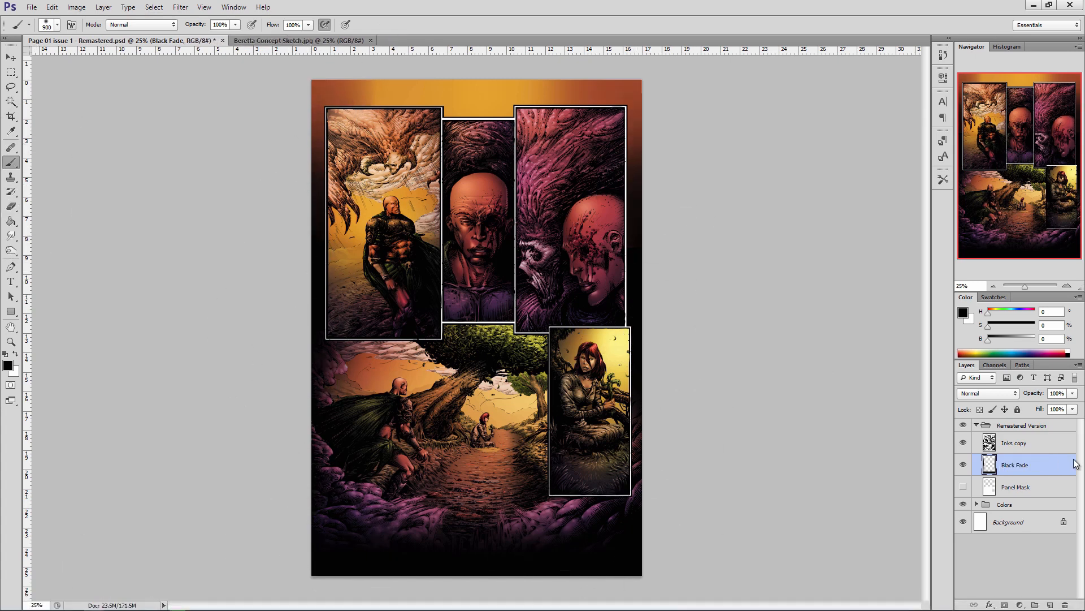
Hide the Colors group to leave the inks showing, and save the document.
click(963, 504)
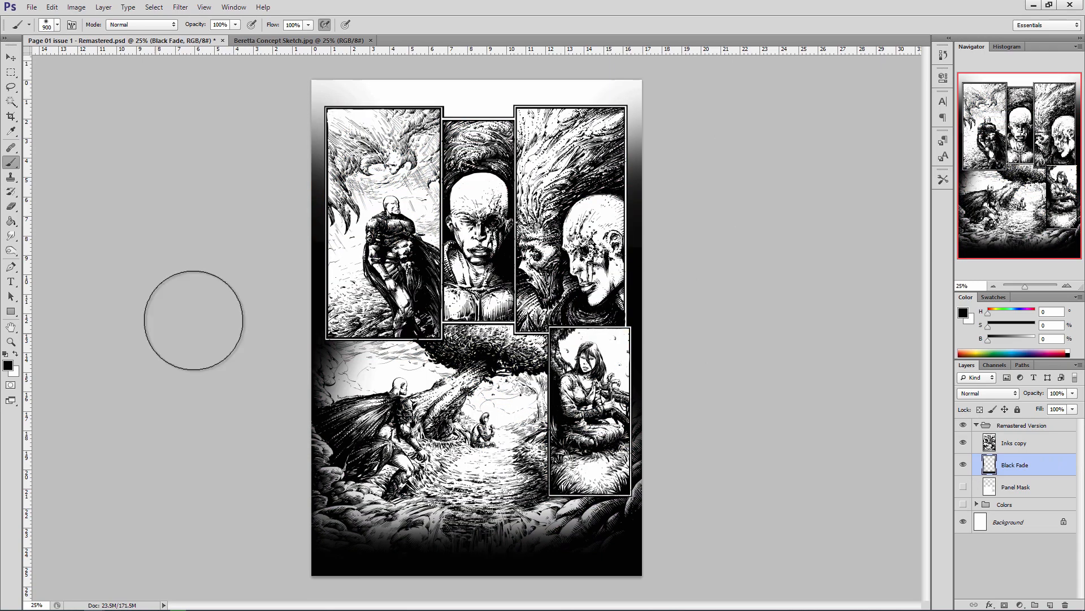
key(e)
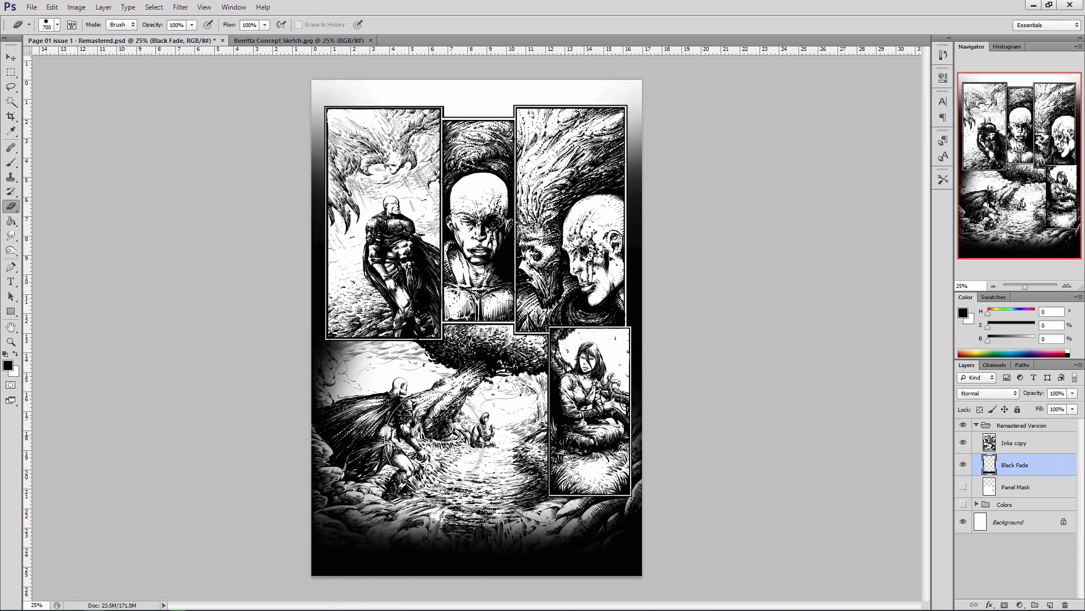
key(ctrl+s)
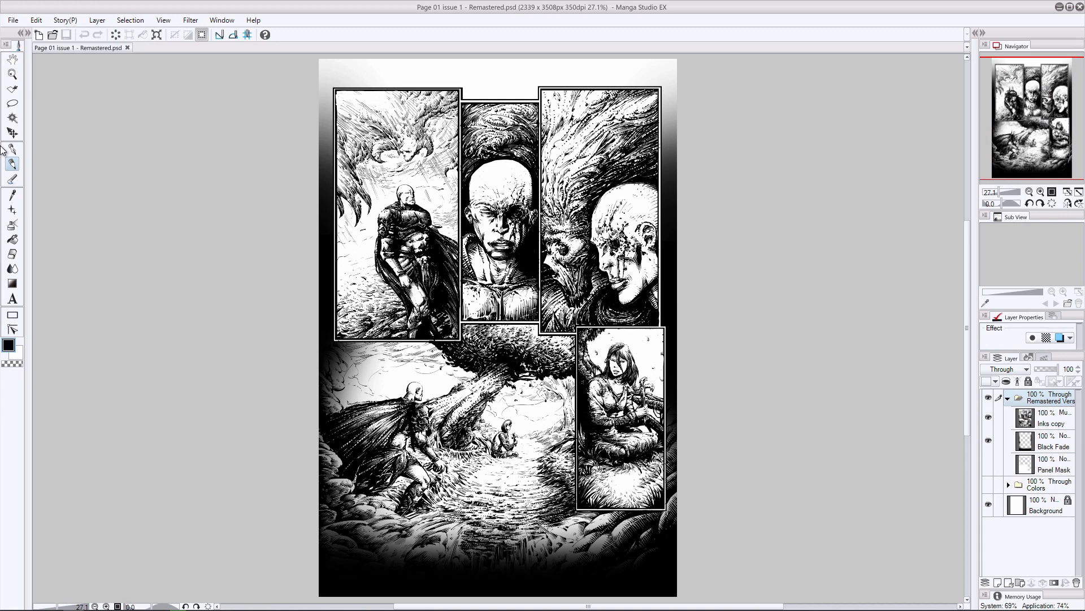
In Manga Studio EX, make the Inks copy layer active and try erasing along the border between the first two panels.
key(alt+bracketleft)
key(e)
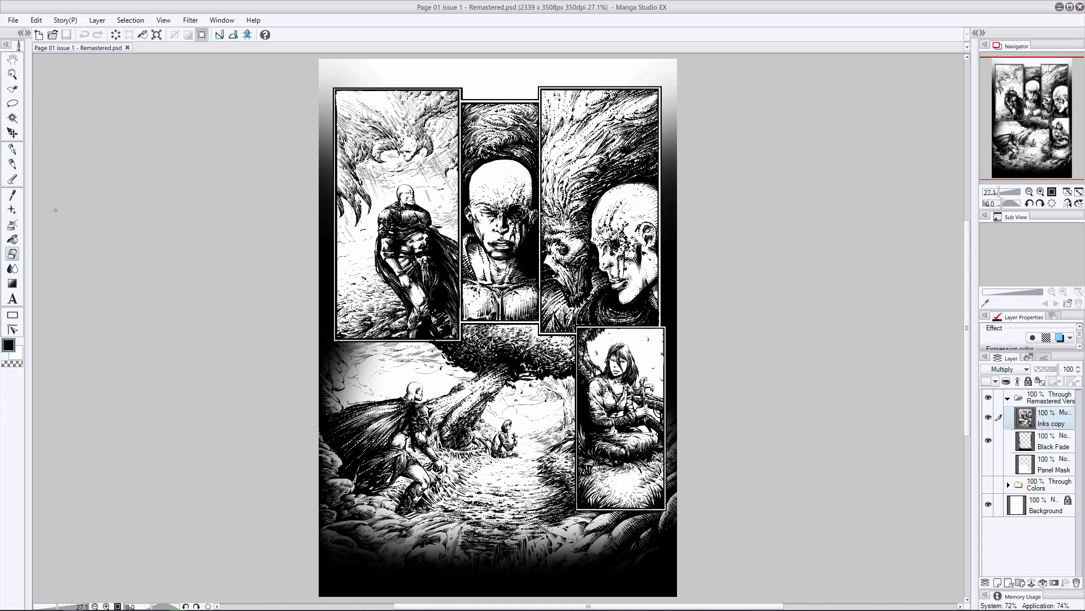
drag(460, 103, 460, 168)
key(ctrl+z)
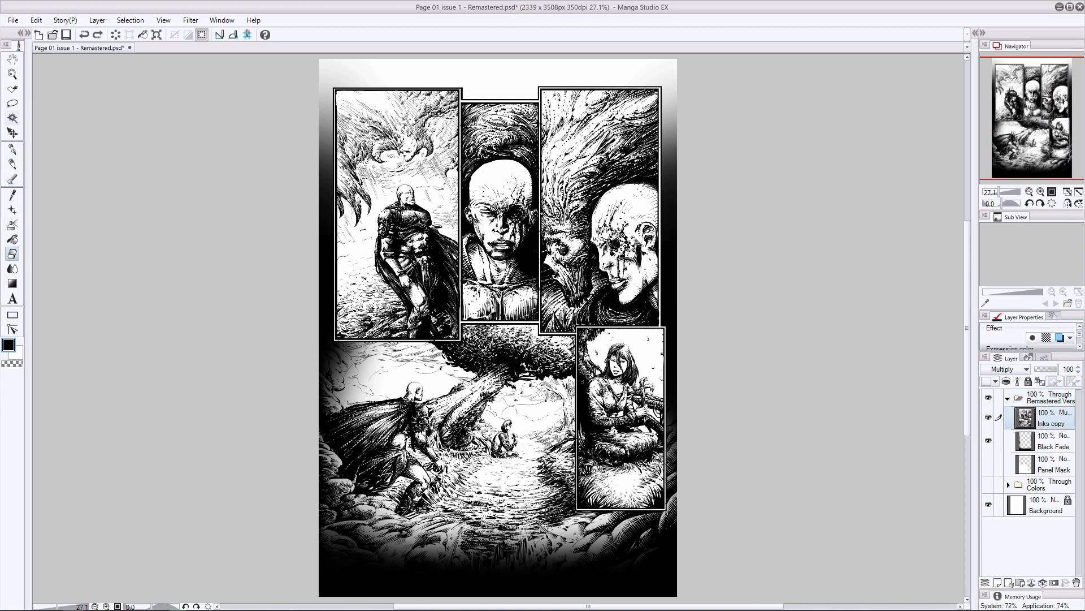
Rework the inks on the bald man's face in the middle top panel, alternating between pen and eraser.
key(p)
key(e)
key(p)
key(e)
key(p)
key(e)
key(p)
key(e)
key(p)
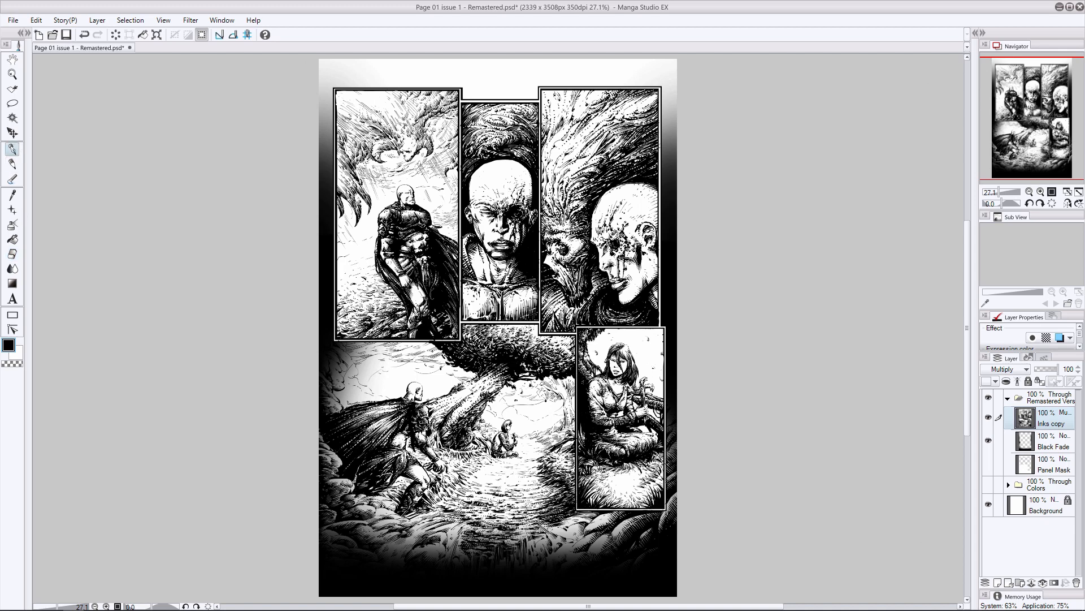
Refine the facial linework of the middle panel's bald man with further pen and eraser strokes, undoing unwanted ones.
key(e)
key(p)
key(e)
key(p)
key(ctrl+z)
key(e)
key(p)
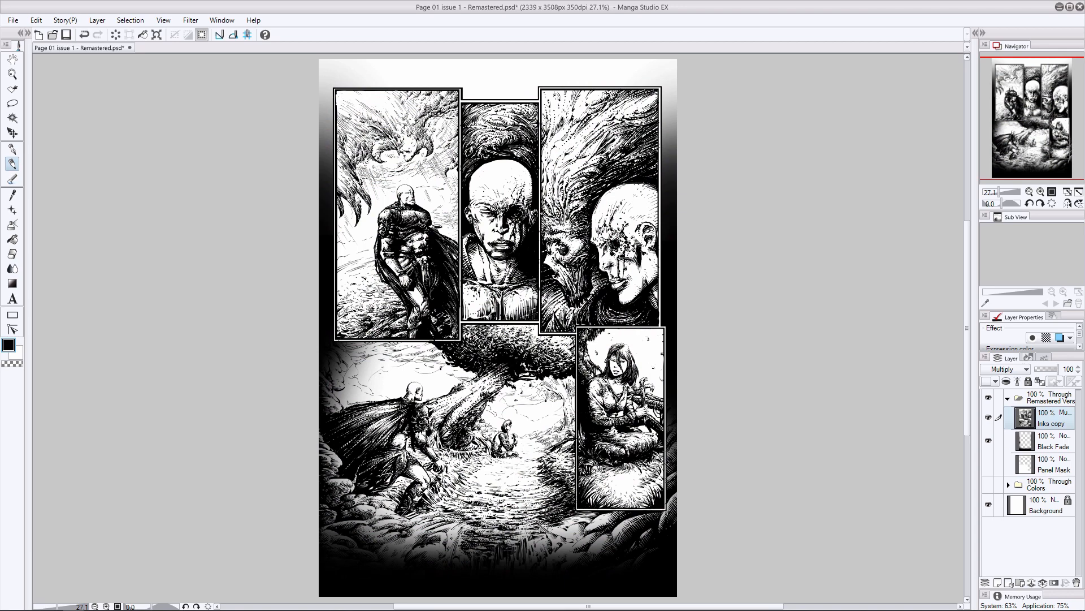
key(ctrl+z)
Erase and redraw the ink lines along the jaw of the middle panel's bald man.
click(12, 150)
click(12, 254)
mouse_move(472, 243)
mouse_down()
mouse_move(474, 261)
mouse_move(506, 272)
mouse_move(479, 252)
mouse_up()
click(13, 150)
click(12, 254)
click(12, 165)
key(ctrl+z)
click(13, 150)
drag(475, 235, 478, 251)
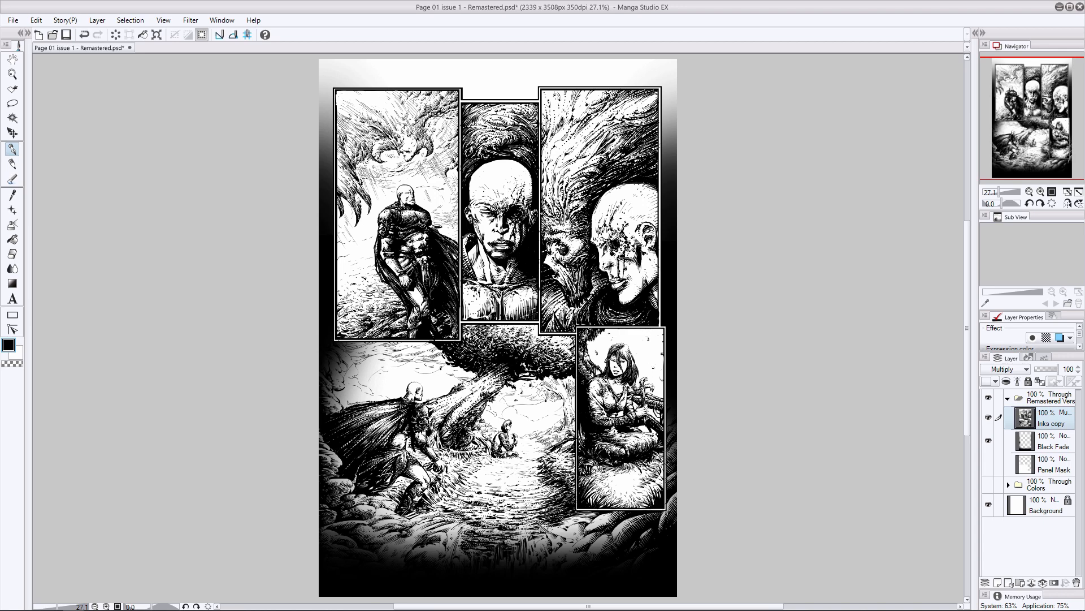
Ink the neck of the middle panel's bald man and clean up the lines around his nose.
drag(480, 242, 485, 254)
drag(483, 250, 496, 275)
key(e)
mouse_move(498, 214)
mouse_down()
mouse_move(506, 224)
mouse_move(498, 222)
mouse_up()
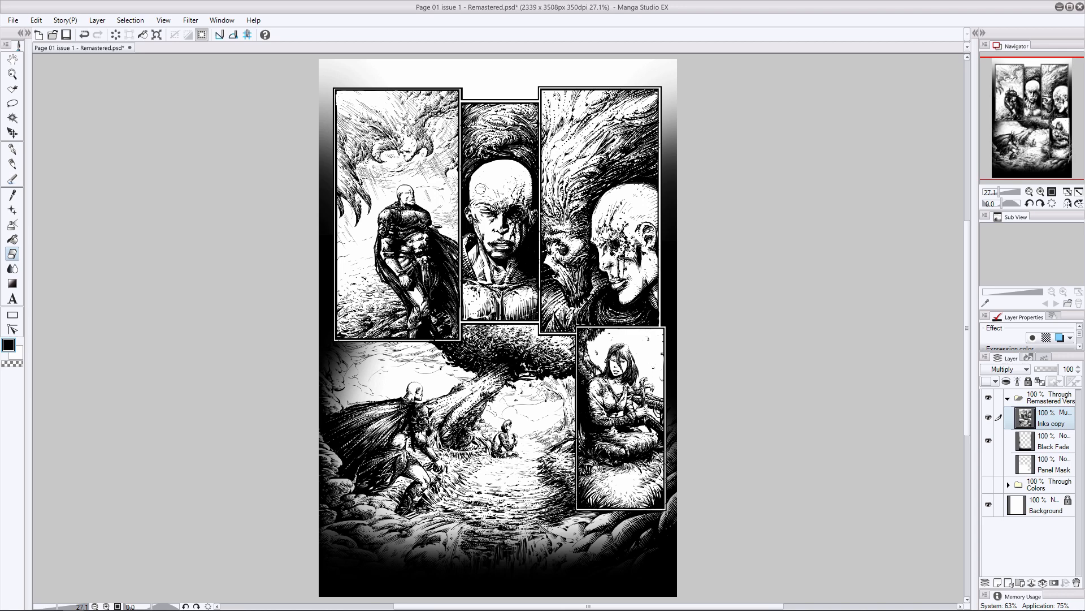
key(p)
key(ctrl+z)
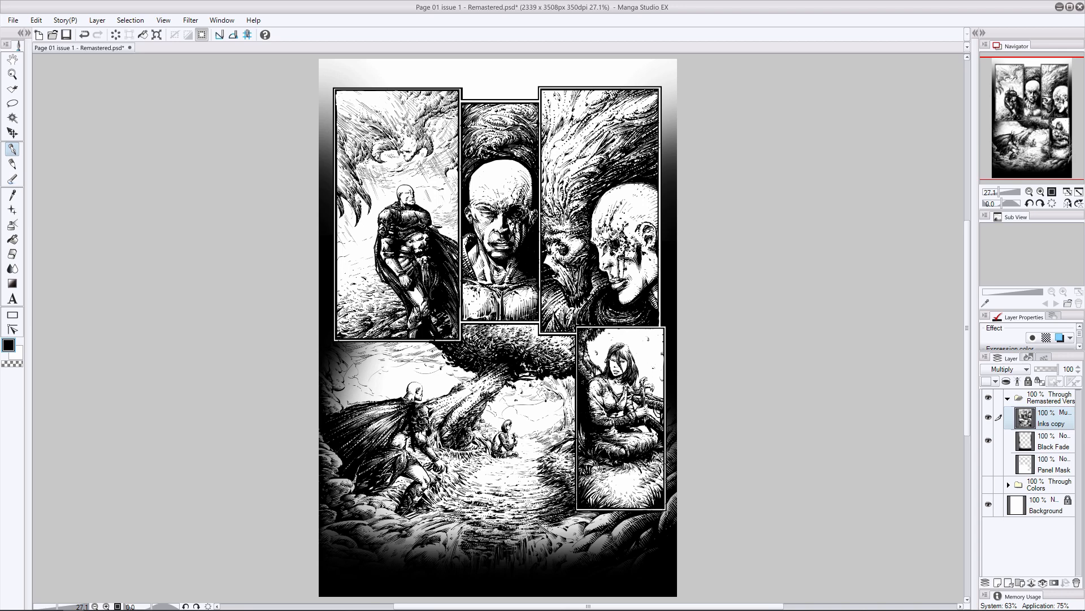
Redraw the side of the middle panel man's head and rework the lines on his neck and collar.
key(ctrl+z)
drag(472, 181, 469, 200)
drag(469, 193, 472, 207)
key(e)
drag(486, 265, 505, 282)
key(p)
key(ctrl+z)
drag(506, 271, 501, 280)
mouse_move(505, 273)
mouse_down()
mouse_move(495, 285)
mouse_move(505, 269)
mouse_up()
key(ctrl+z)
click(17, 259)
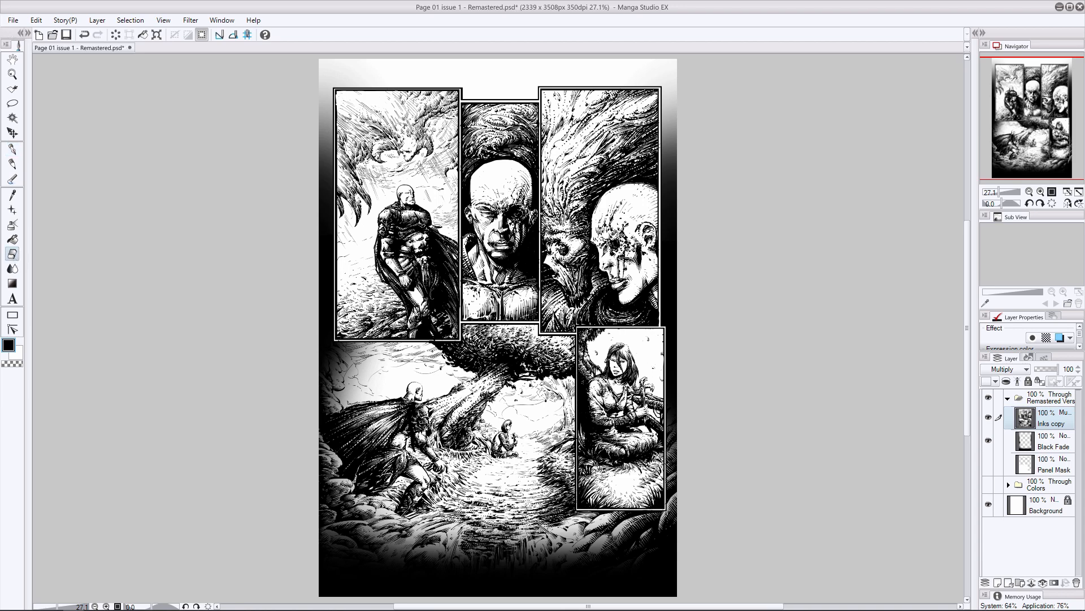
Erase and re-ink the front of the bald man's face in the third top panel.
key(p)
key(e)
drag(600, 247, 600, 269)
key(p)
click(12, 253)
click(12, 149)
Flip the canvas view horizontally and keep refining the bald man's profile inks with pen and eraser.
click(1067, 203)
click(12, 254)
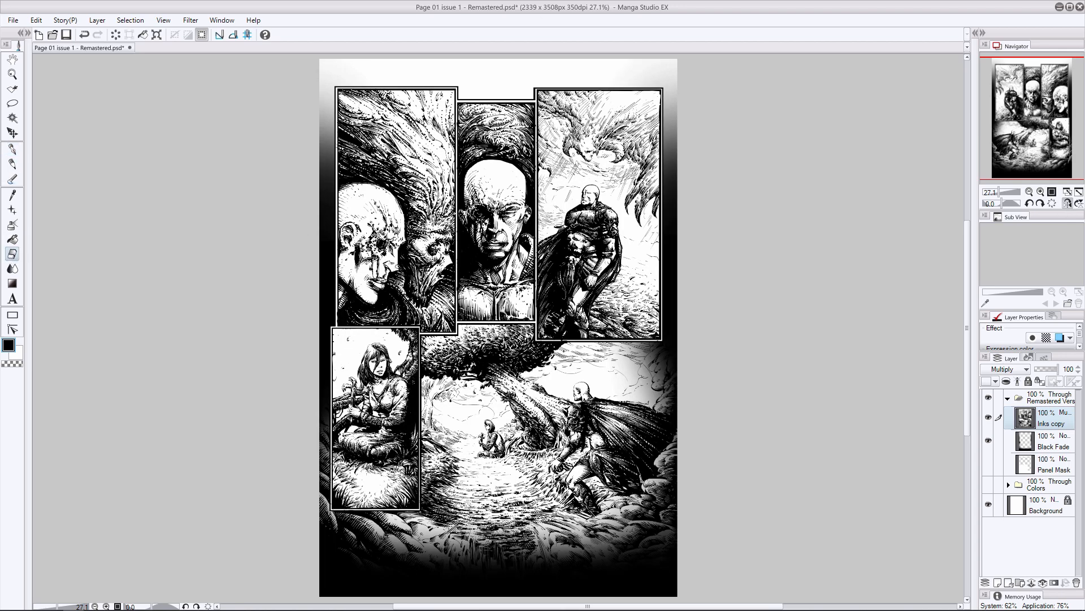
click(13, 162)
key(e)
key(p)
key(p)
key(ctrl+z)
key(ctrl+y)
key(e)
key(p)
key(e)
key(p)
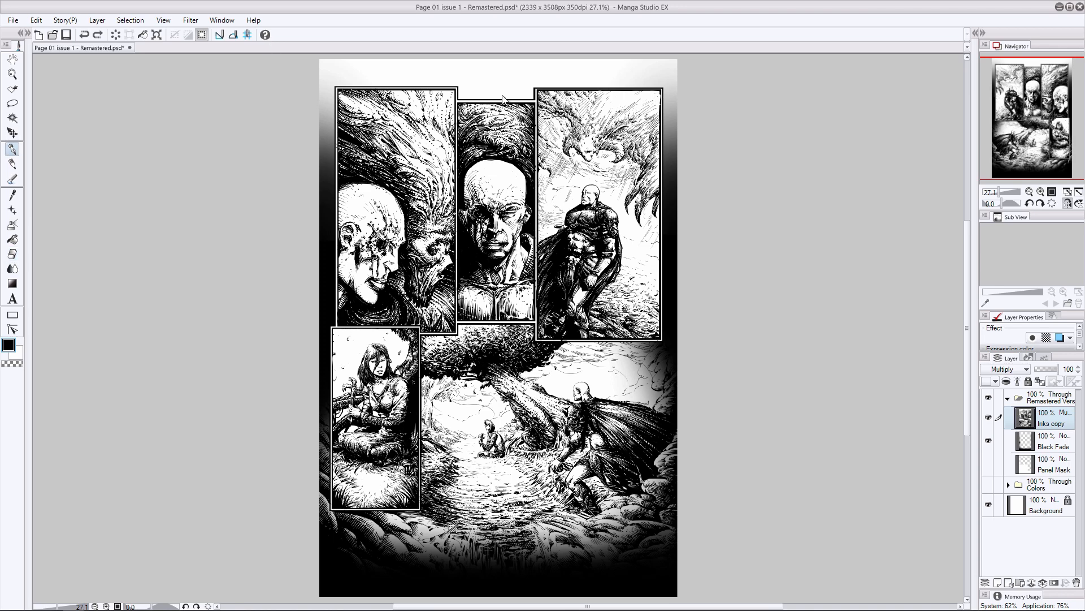
Clean up and re-ink the skull outline and ear area of the bald man seen in profile.
key(e)
drag(343, 186, 390, 192)
key(p)
key(p)
key(ctrl+z)
key(e)
drag(341, 234, 349, 245)
click(13, 151)
key(ctrl+z)
key(ctrl+y)
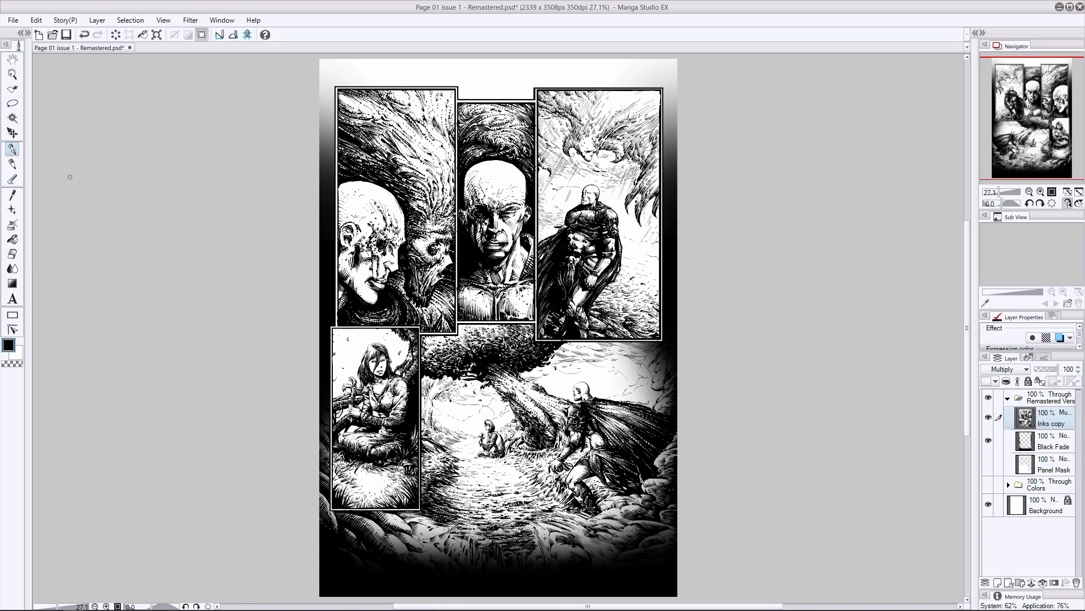
Erase and redraw the ink details around the profile man's cheek, jaw and neck.
click(12, 254)
mouse_move(371, 261)
mouse_down()
mouse_move(362, 257)
mouse_move(370, 263)
mouse_up()
click(13, 150)
click(13, 254)
drag(347, 278, 370, 303)
click(13, 149)
click(12, 163)
click(13, 255)
click(12, 149)
click(13, 254)
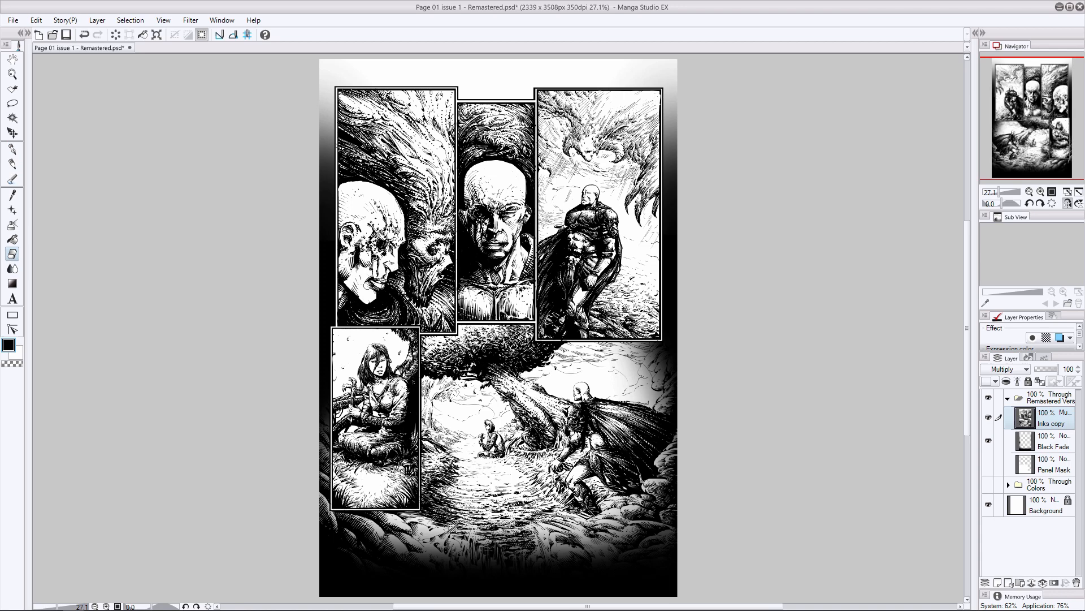
Rework the profile man's jawline with pen and eraser, undoing the unwanted strokes.
click(12, 149)
key(ctrl+z)
drag(357, 294, 378, 301)
key(ctrl+z)
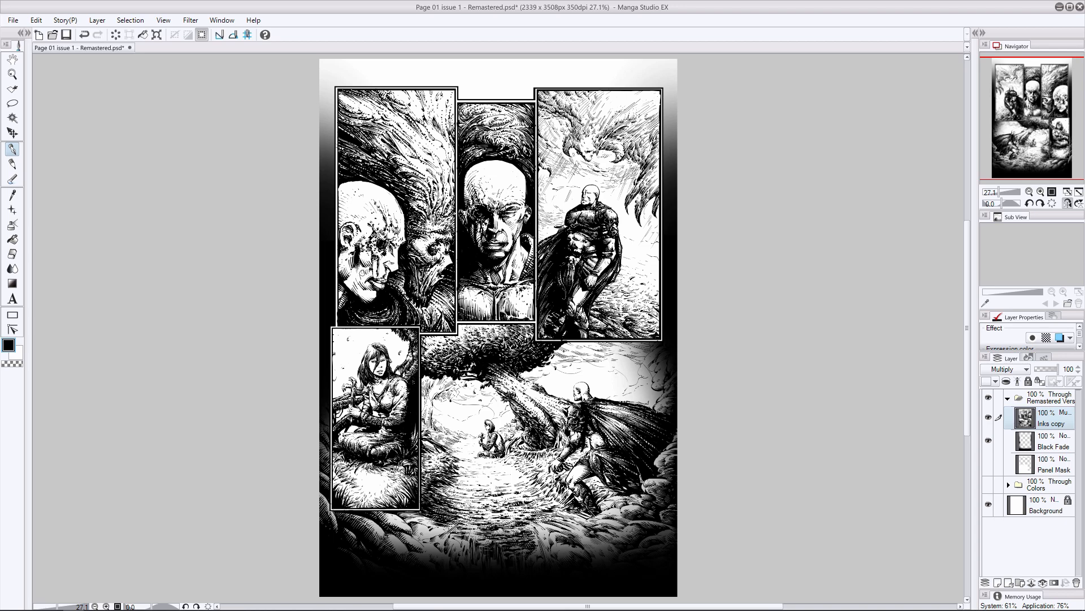
key(e)
key(p)
key(e)
key(p)
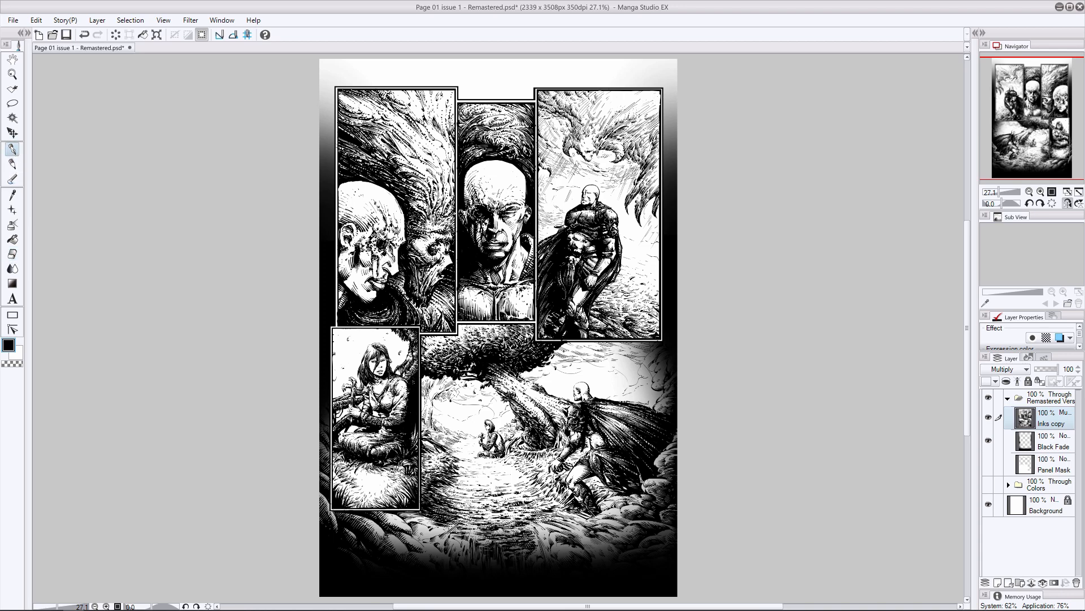
Touch up the profile man's nose area and erase stray ink beneath his jaw.
key(e)
key(ctrl+z)
drag(391, 263, 397, 260)
key(p)
click(12, 254)
drag(361, 294, 370, 301)
Flip the canvas view back to normal and erase stray ink on the profile man's neck.
click(1068, 203)
drag(621, 293, 642, 297)
click(13, 150)
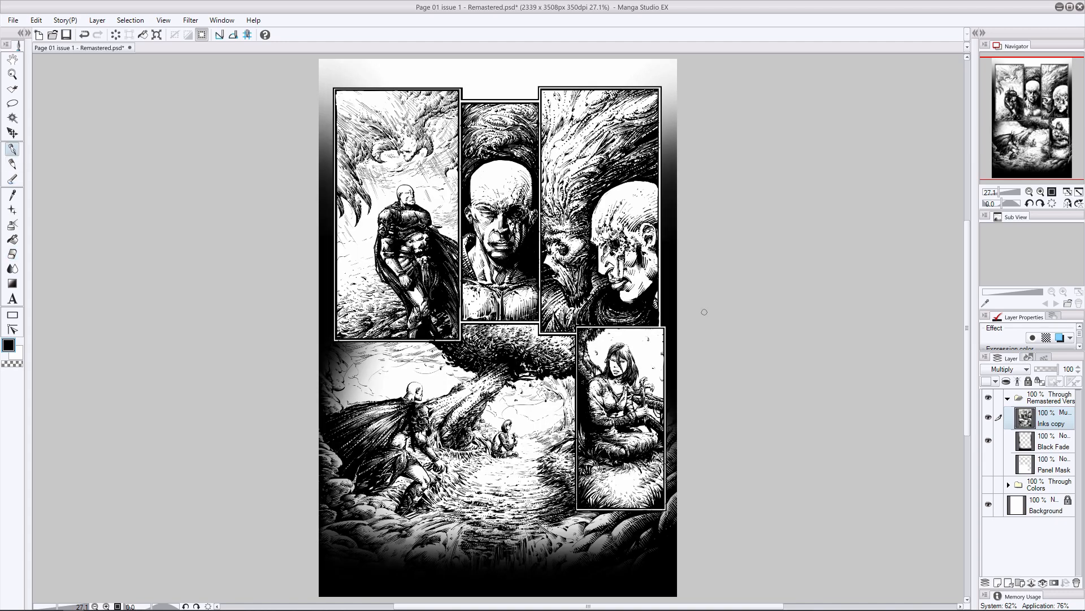
Preview the colors under the inks, and try retouching the ink on the middle-panel bald man's scalp.
click(988, 483)
click(988, 483)
key(e)
key(p)
key(ctrl+z)
drag(485, 163, 478, 173)
key(ctrl+z)
Retouch the ink on the profile man's face and jaw with pen and eraser, undoing the unwanted strokes.
drag(611, 271, 609, 282)
key(ctrl+z)
key(ctrl+y)
drag(640, 281, 618, 290)
key(ctrl+z)
key(ctrl+z)
key(e)
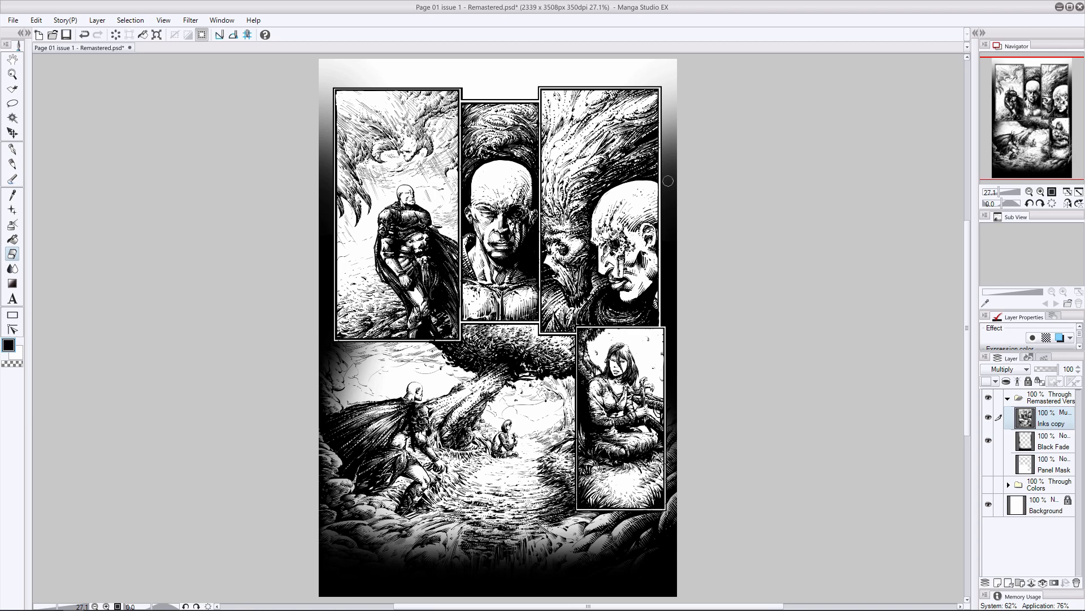
click(11, 148)
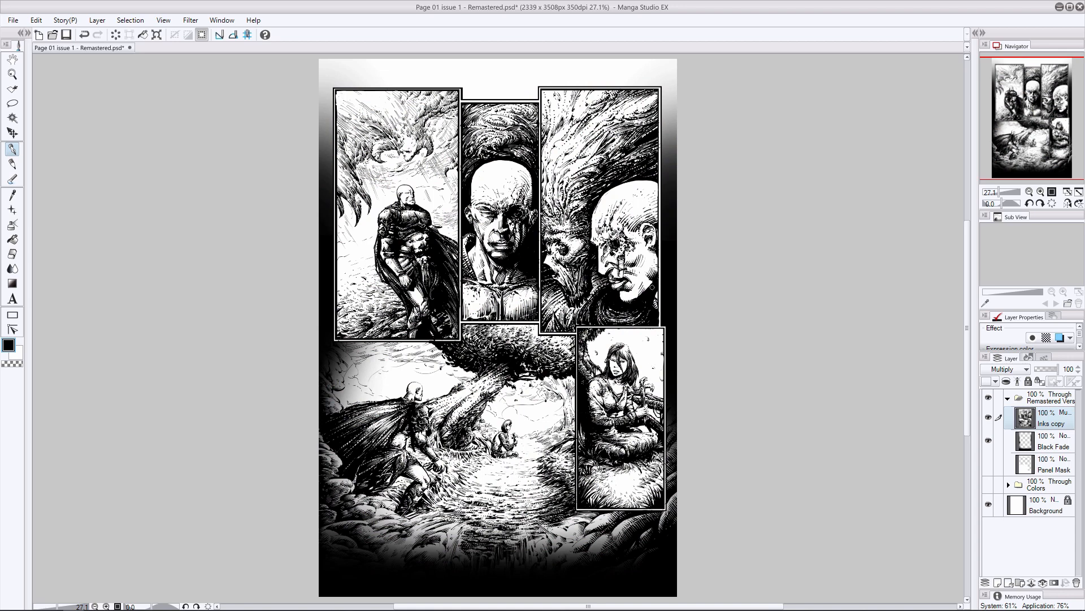
key(e)
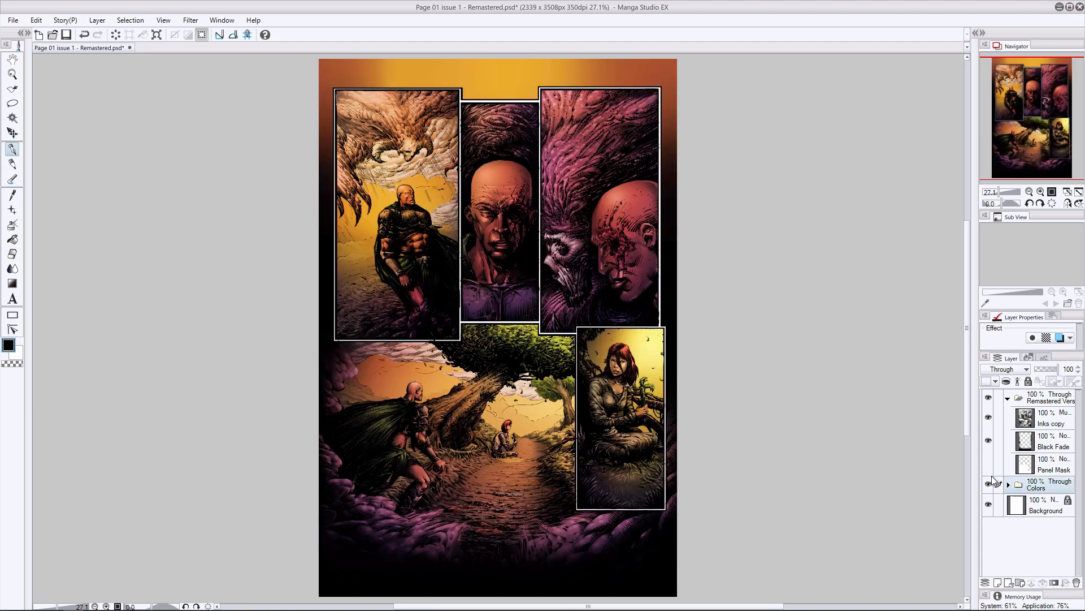
Touch up the inks of the large lower scene around the caped man and tree with pen and eraser.
scroll(96, 179, down, 2)
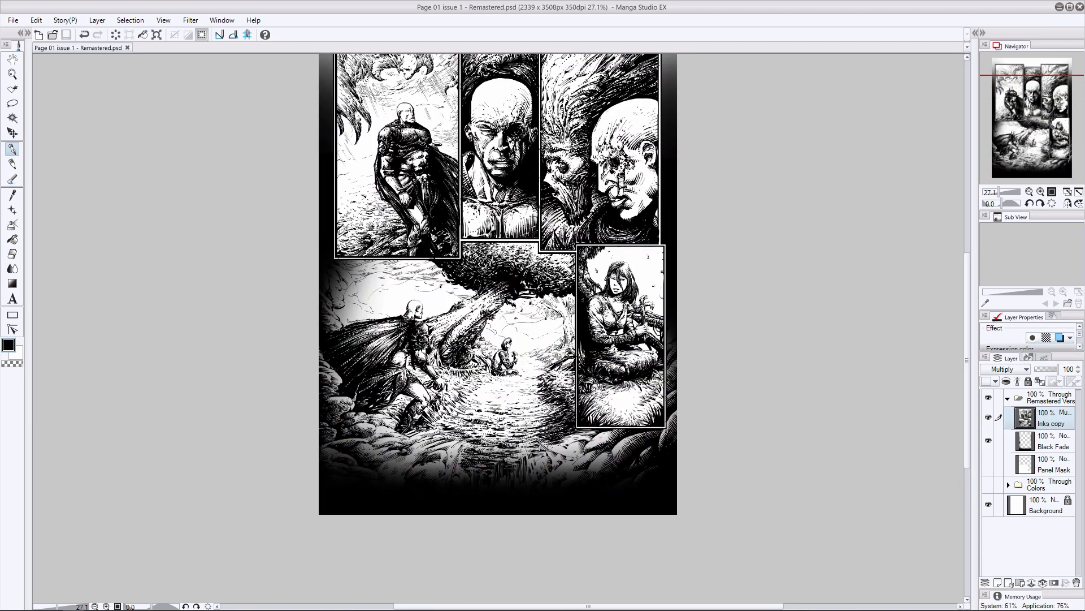
key(e)
key(p)
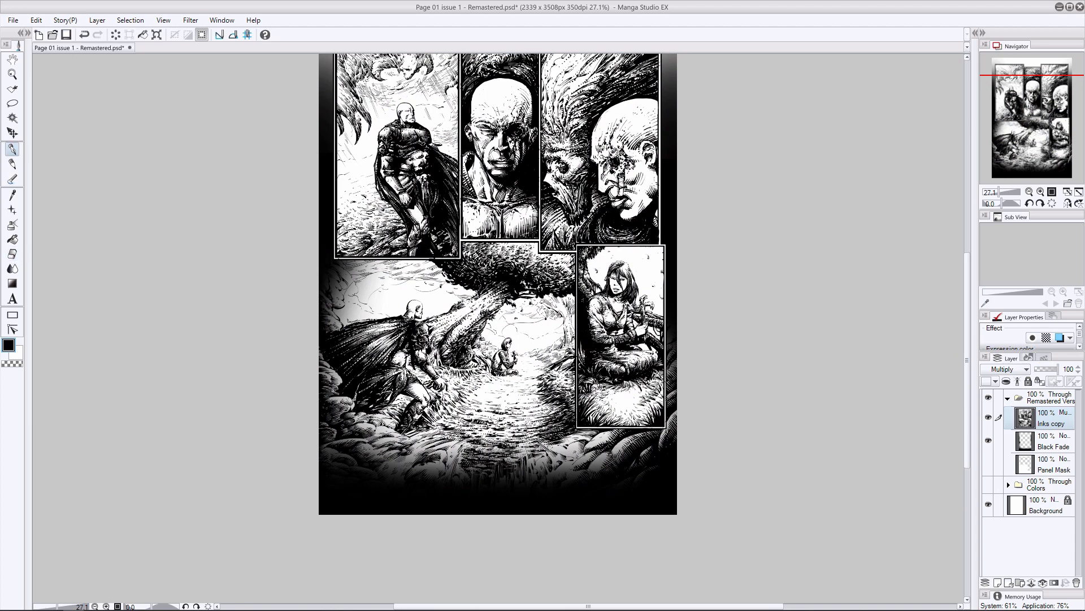
key(e)
key(p)
key(e)
key(p)
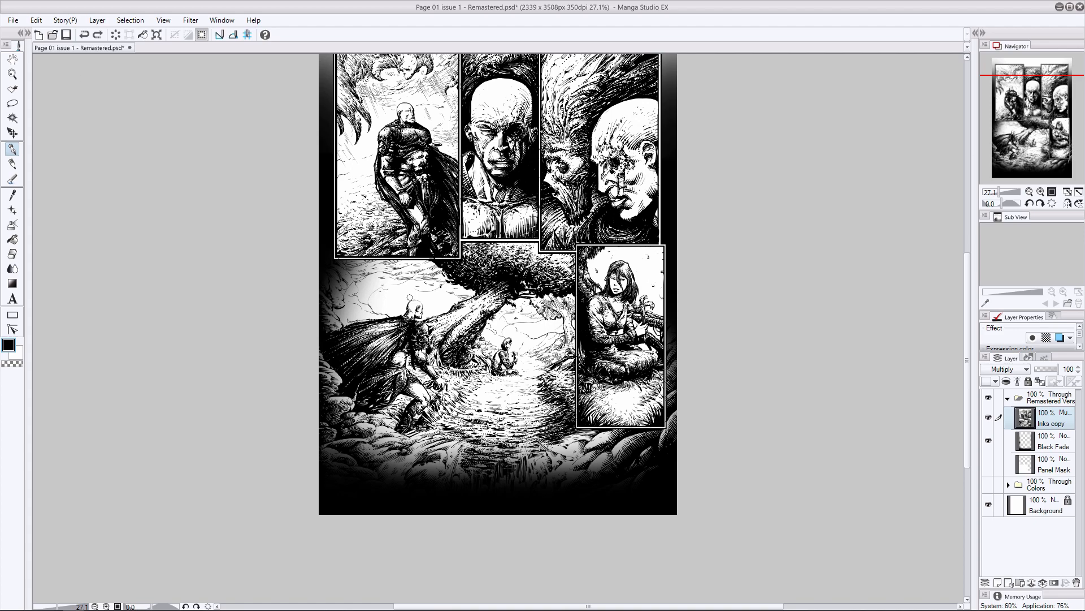
click(409, 298)
Compare the page with the Colors group and the Black Fade layer shown and hidden.
click(989, 484)
click(989, 484)
click(1051, 418)
key(e)
key(p)
click(989, 441)
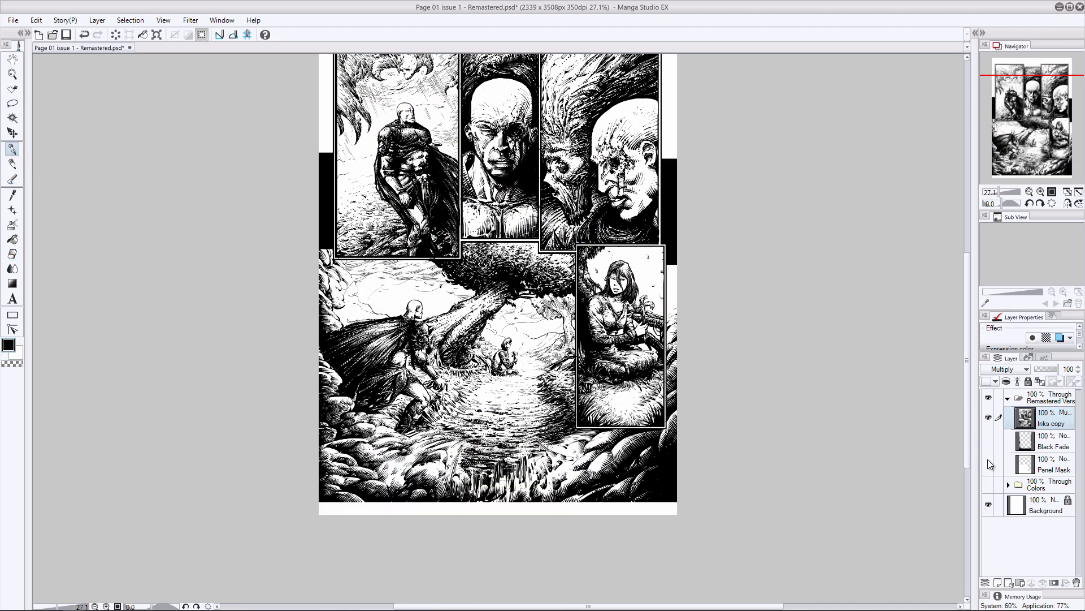
click(989, 441)
Try erasing the black fade along the bottom of the page on the Black Fade layer.
click(1052, 442)
key(e)
drag(325, 511, 645, 524)
key(ctrl+z)
click(400, 480)
key(ctrl+z)
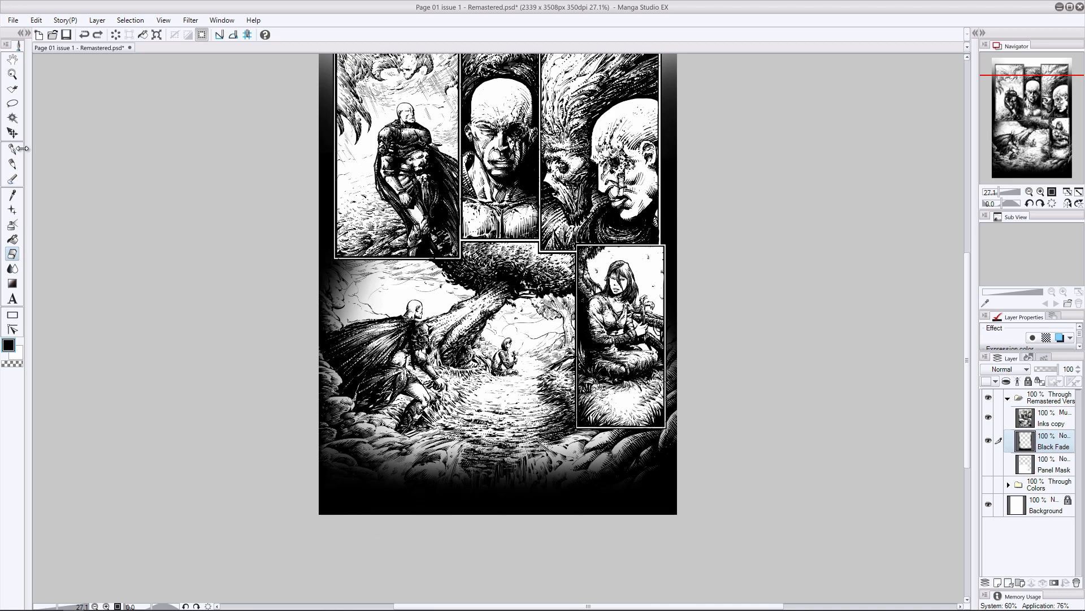
Hide the Black Fade layer and ink the blank strip along the page's bottom edge on the Inks copy layer.
click(12, 148)
click(988, 440)
click(1051, 418)
mouse_move(541, 499)
mouse_down()
mouse_move(644, 516)
mouse_move(347, 505)
mouse_up()
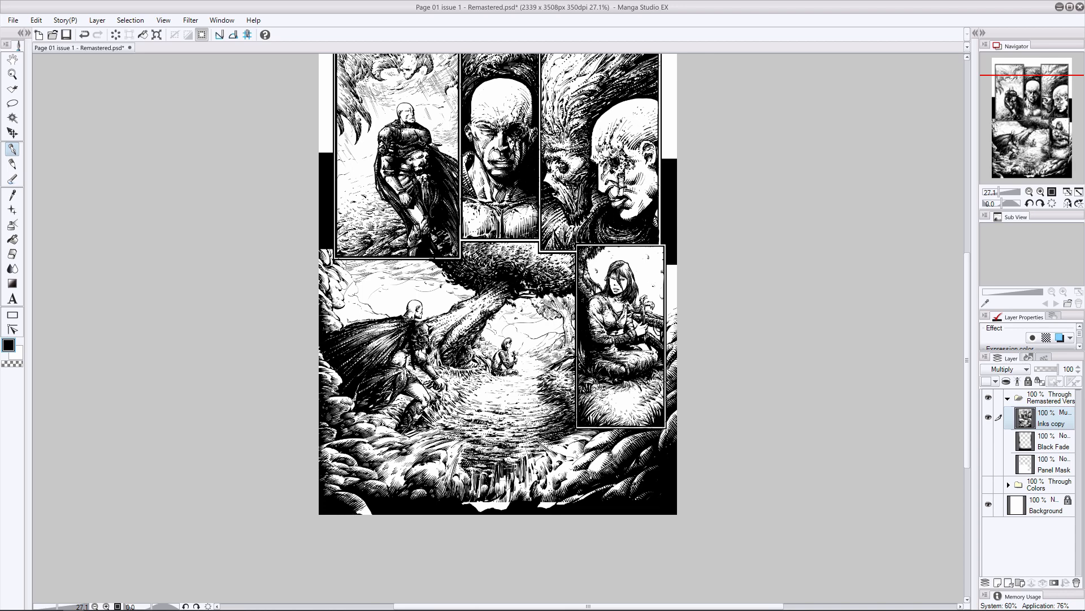
drag(473, 505, 480, 503)
Erase white rock highlights out of the black ink along the page's bottom edge.
click(13, 254)
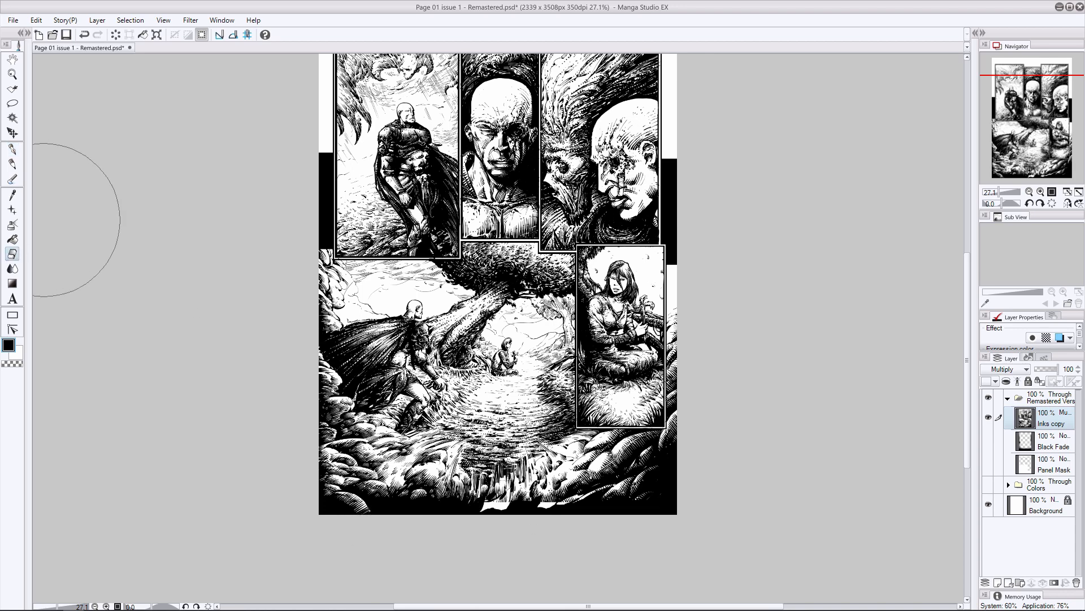
mouse_move(344, 497)
mouse_down()
mouse_move(392, 515)
mouse_move(396, 497)
mouse_move(399, 508)
mouse_move(517, 514)
mouse_move(457, 510)
mouse_up()
drag(542, 516, 624, 507)
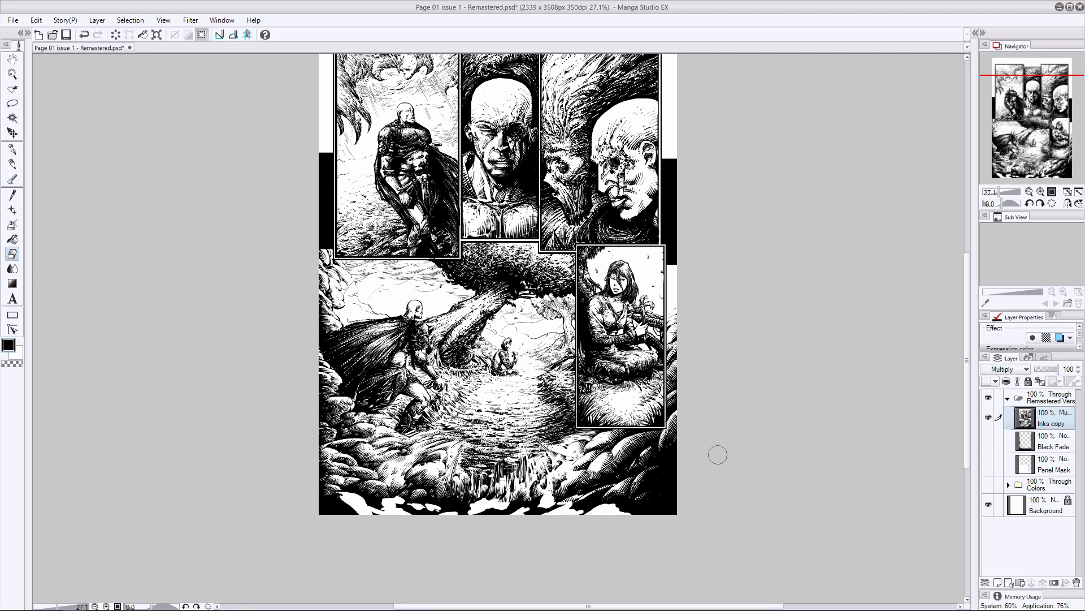
click(12, 149)
drag(1030, 136, 1030, 155)
click(12, 253)
drag(652, 420, 640, 422)
key(p)
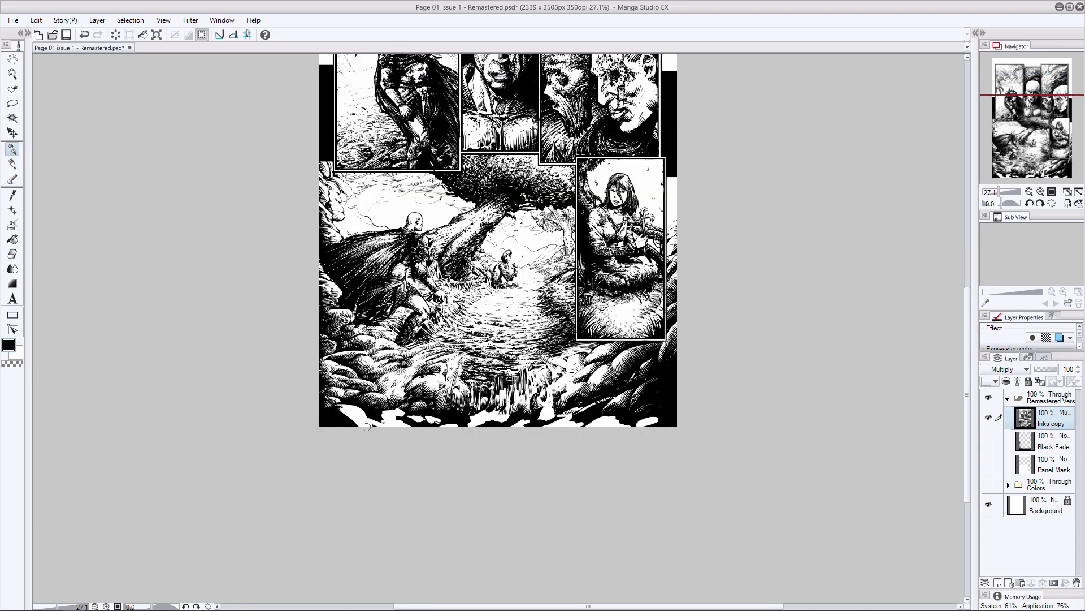
Ink rock contours and hatching into the white shapes in the page's bottom-left corner, undoing the unwanted strokes.
drag(367, 427, 357, 416)
drag(350, 407, 346, 408)
key(ctrl+z)
key(ctrl+z)
drag(411, 424, 379, 425)
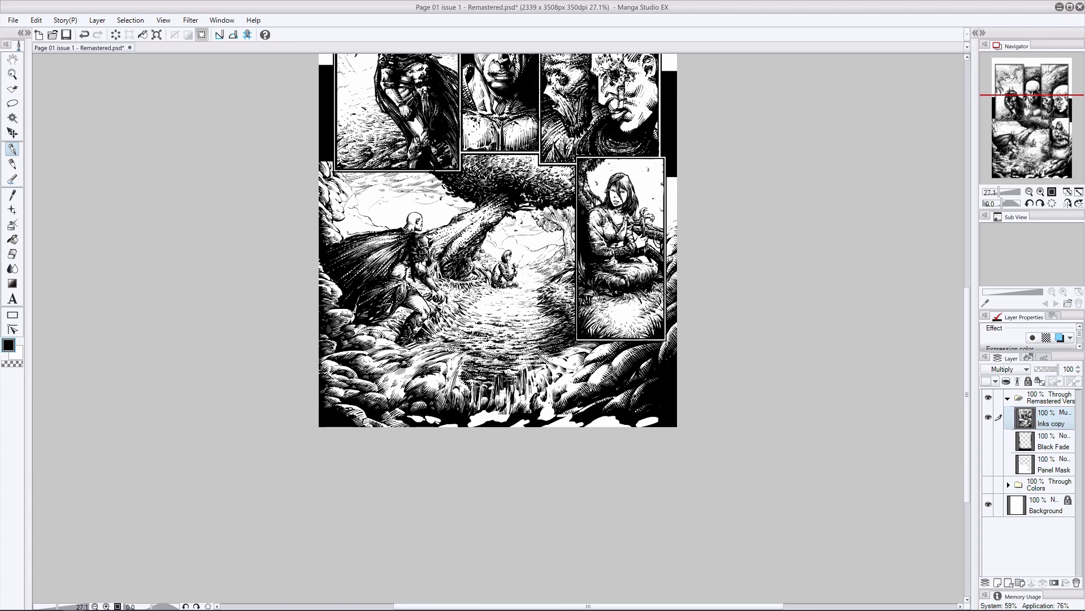
key(ctrl+z)
key(ctrl+z)
key(ctrl+z)
mouse_move(363, 411)
mouse_down()
mouse_move(352, 418)
mouse_move(374, 424)
mouse_up()
key(e)
key(p)
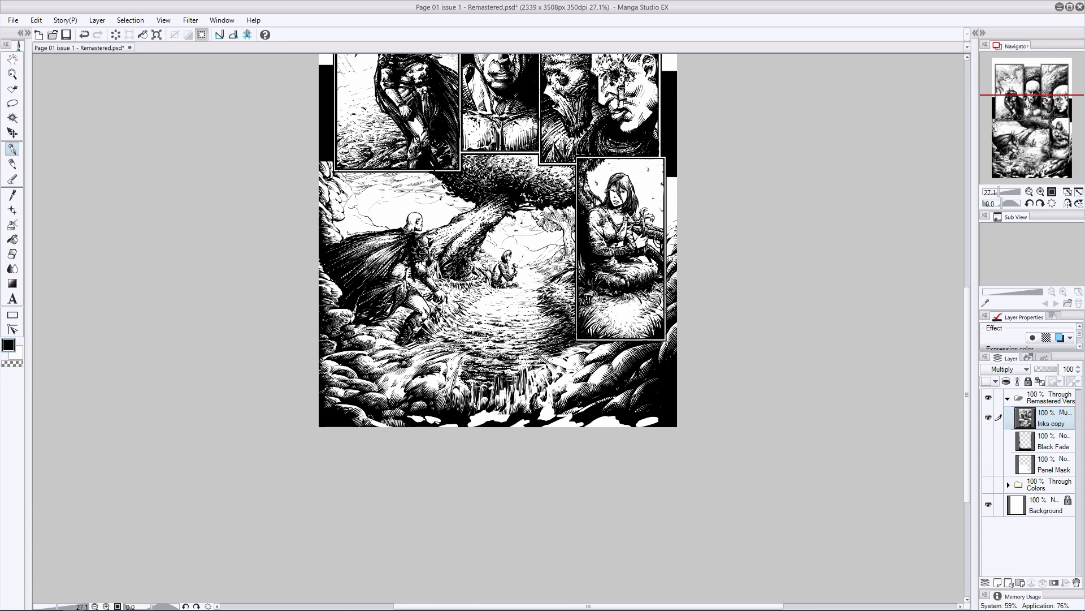
Continue inking rocks and hatching along the bottom edge toward the page's right corner, undoing the unwanted strokes.
key(ctrl+z)
key(ctrl+z)
key(ctrl+z)
drag(412, 414, 416, 418)
key(ctrl+z)
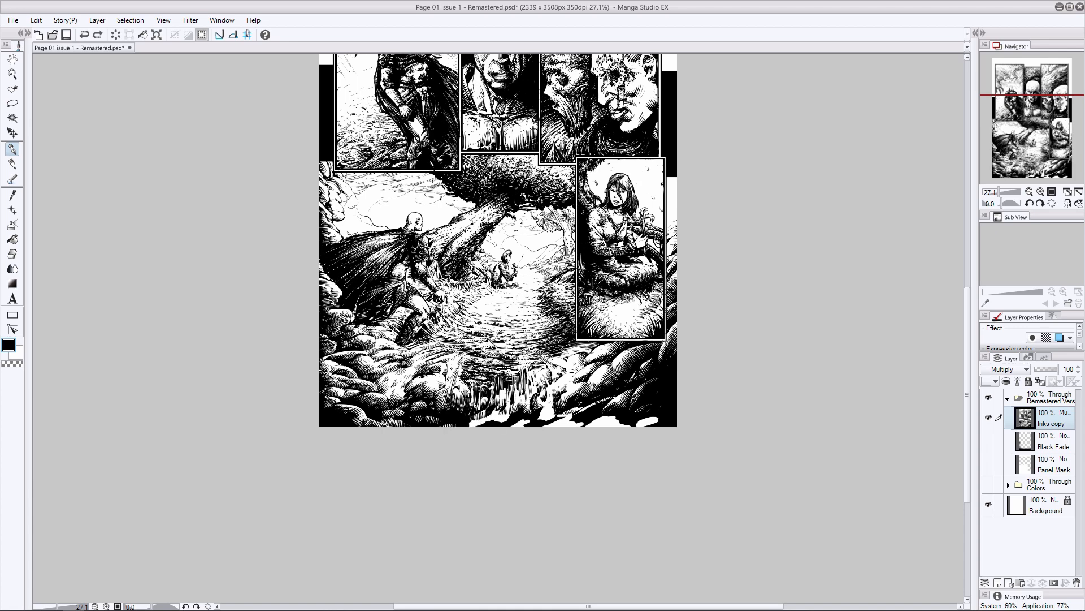
drag(475, 421, 477, 444)
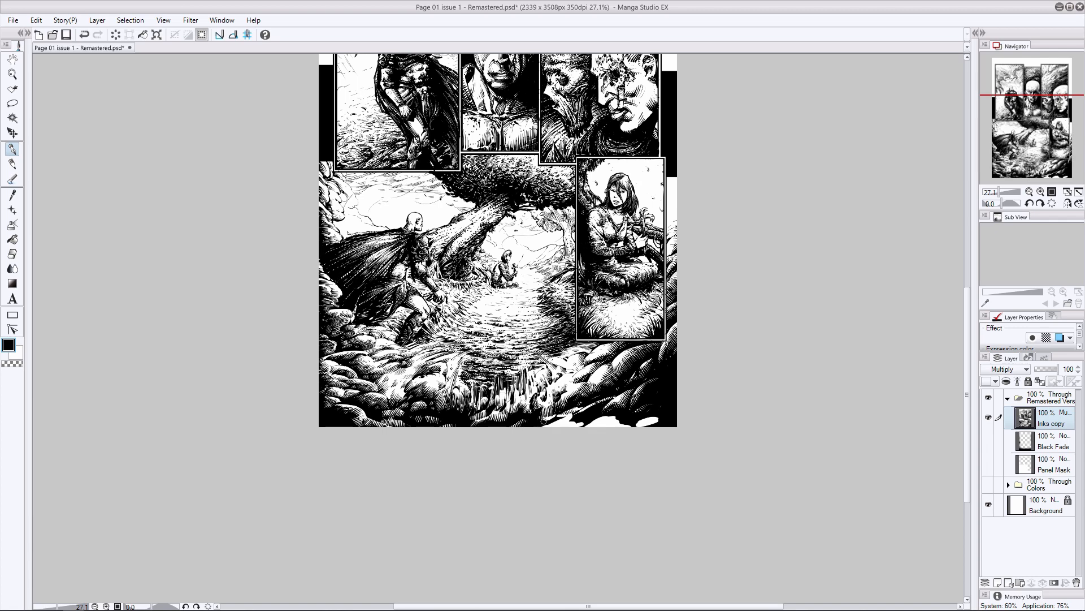
key(ctrl+z)
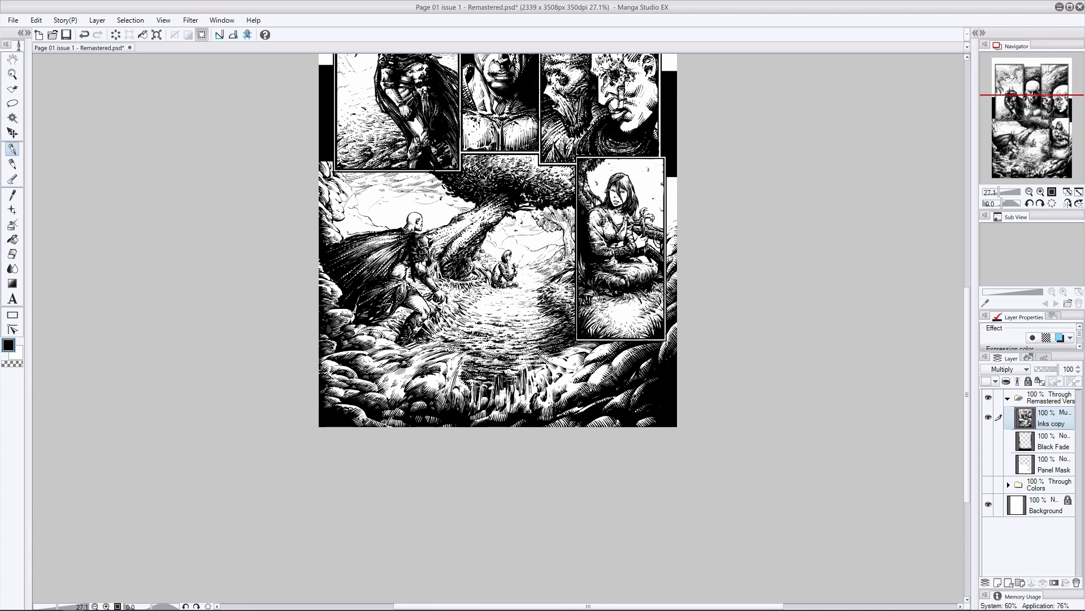
Flip the canvas view horizontally and save the remastered page.
drag(1028, 131, 1037, 114)
key(e)
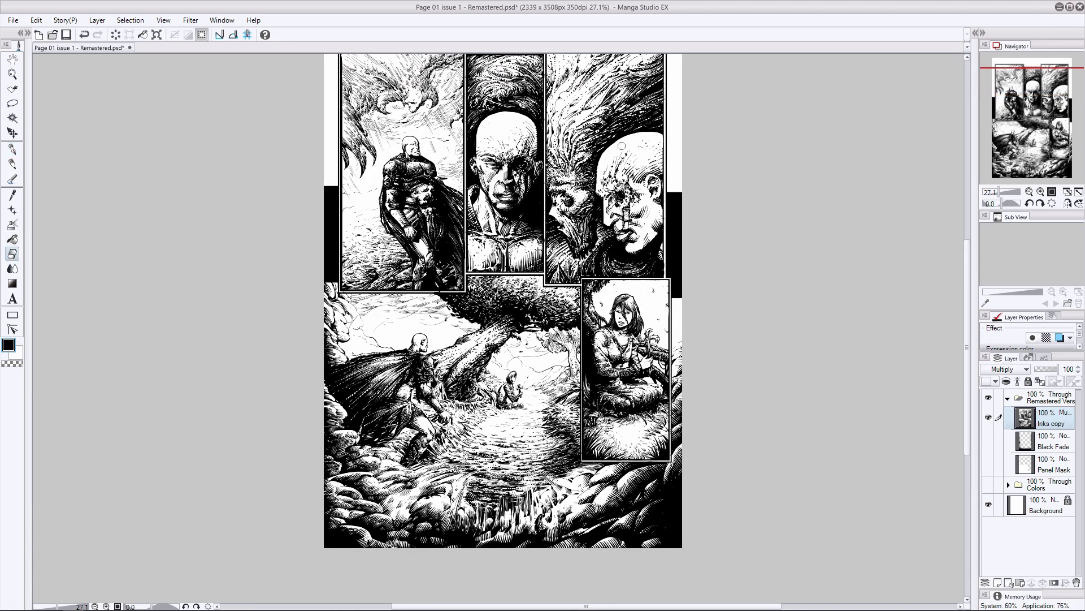
key(p)
key(ctrl+s)
key(e)
key(ctrl+s)
click(1068, 203)
key(p)
key(ctrl+s)
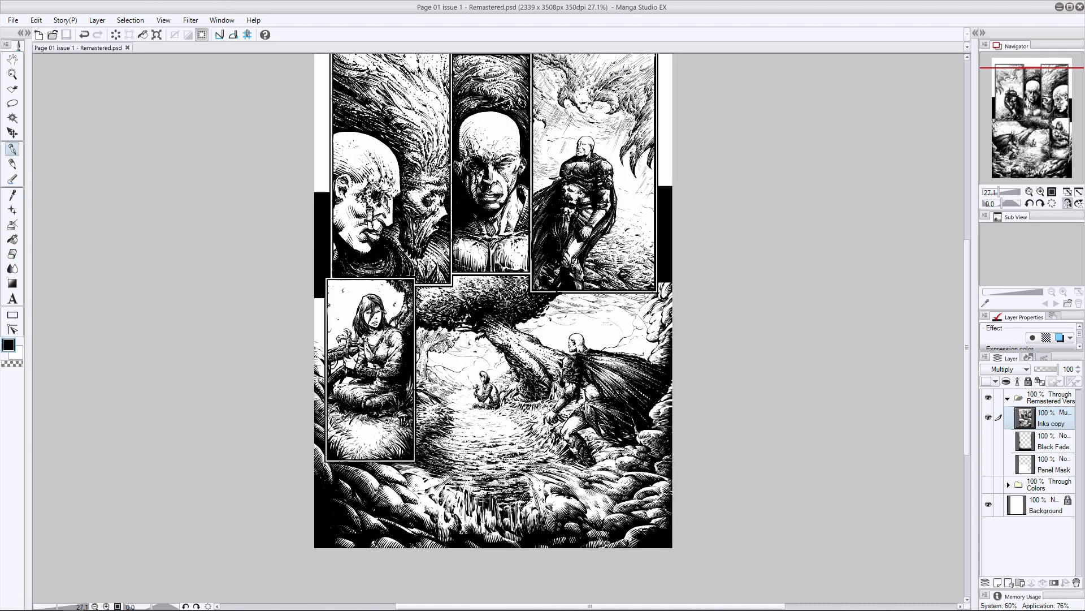
Switch to Photoshop and erase part of the Black Fade layer over the rocks along the page's bottom edge.
click(963, 465)
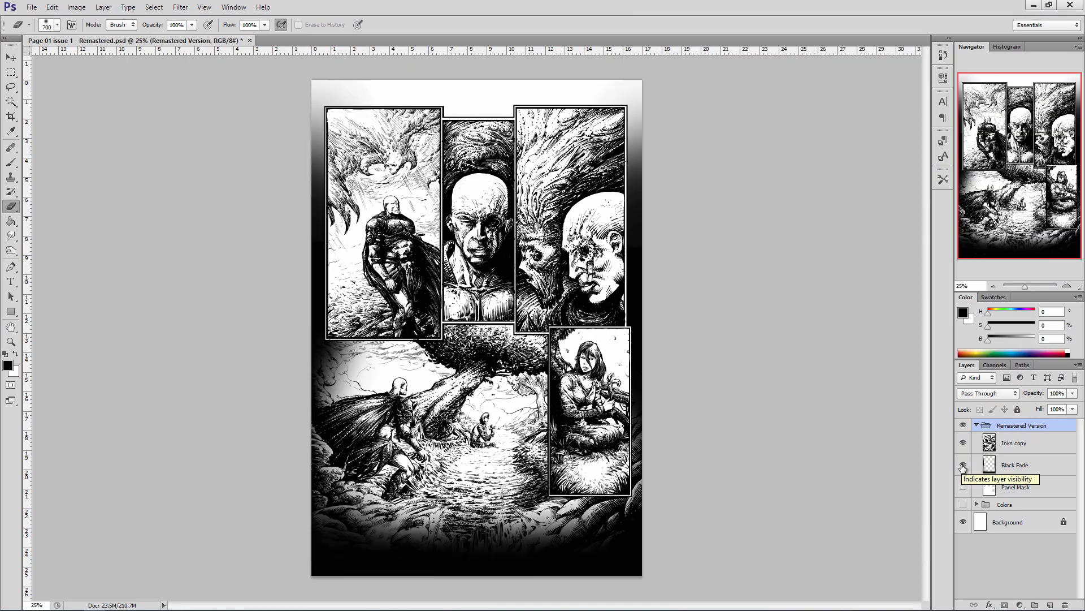
key(b)
click(1014, 465)
drag(348, 484, 478, 498)
key(e)
mouse_move(381, 506)
mouse_down()
mouse_move(582, 524)
mouse_move(364, 523)
mouse_up()
click(335, 353)
key(ctrl+z)
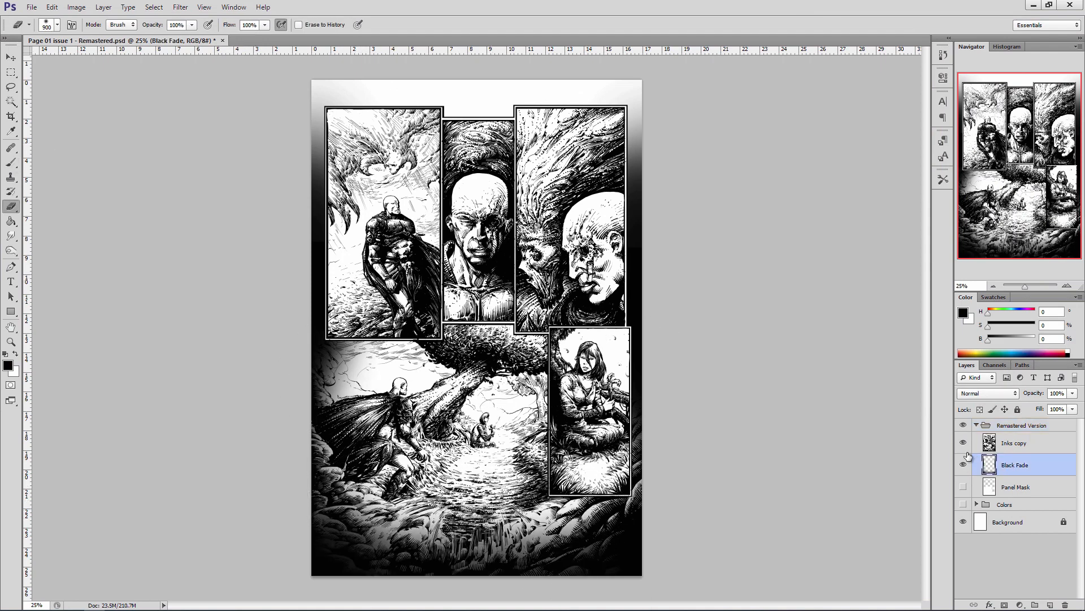
Show the Colors group, sample the rust brown from the page's top-left corner, and try painting the left margin.
key(b)
click(963, 504)
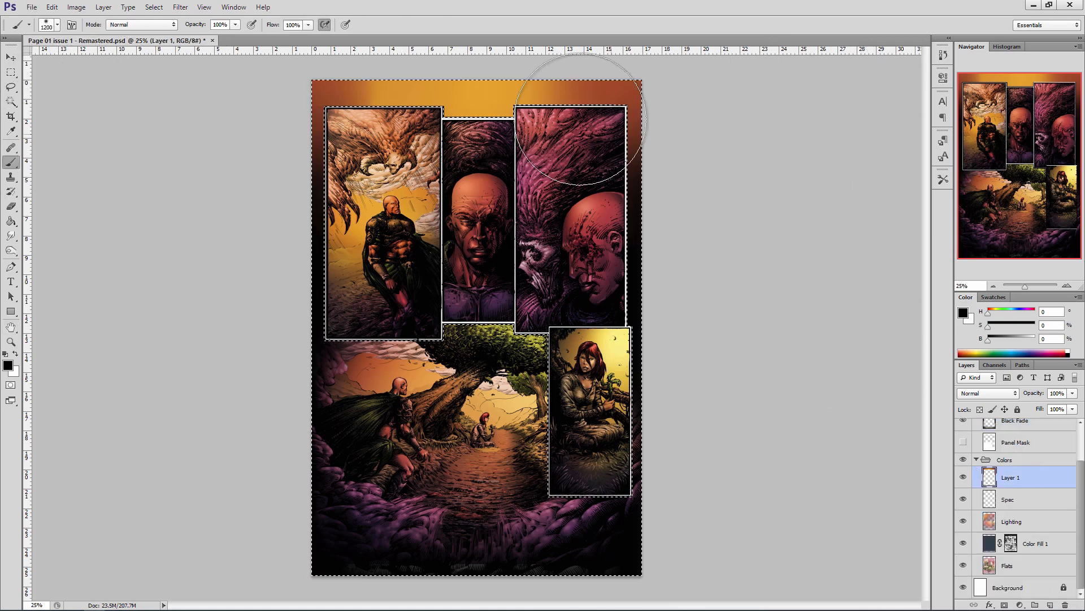
key(ctrl+shift+d)
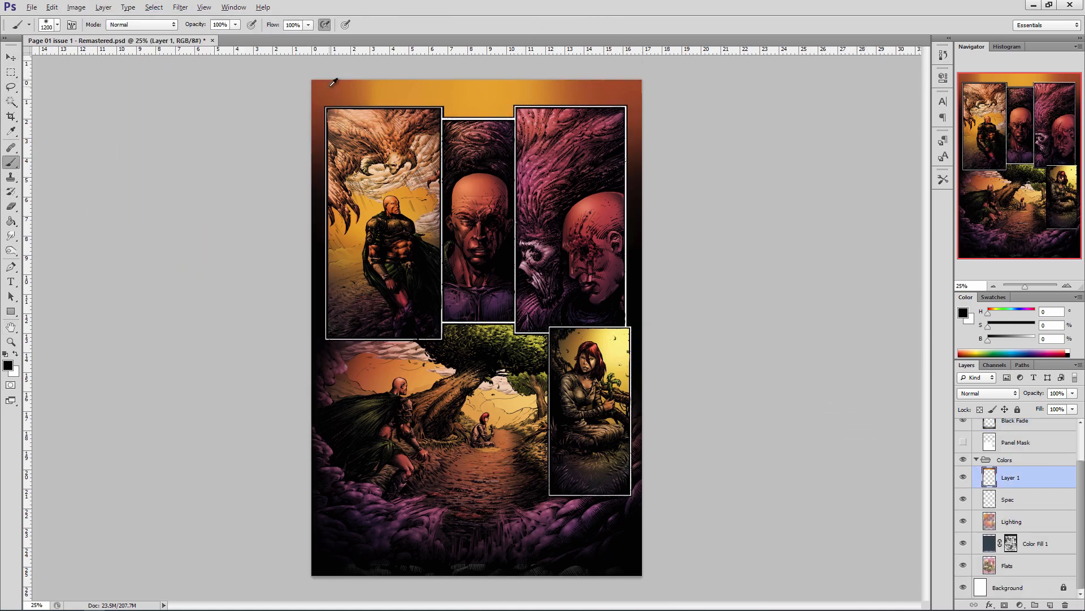
alt+click(331, 87)
drag(308, 257, 266, 169)
key(ctrl+z)
Restore the selection around the panels and add a new layer above Black Fade.
scroll(1024, 474, up, 2)
click(153, 8)
click(161, 53)
drag(1024, 459, 1025, 474)
key(ctrl+d)
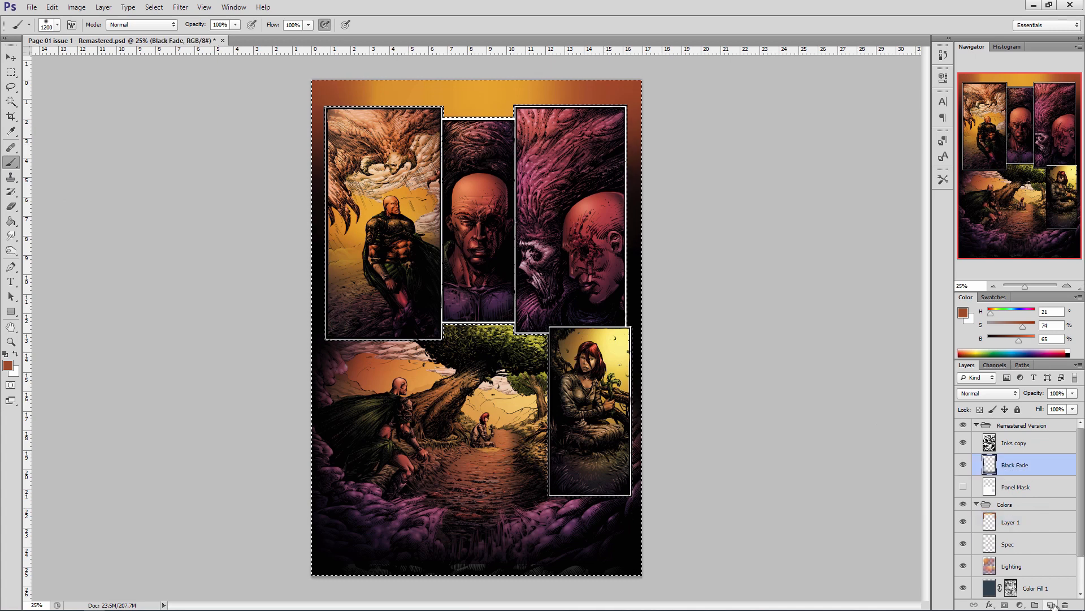
click(1050, 605)
key(bracketright)
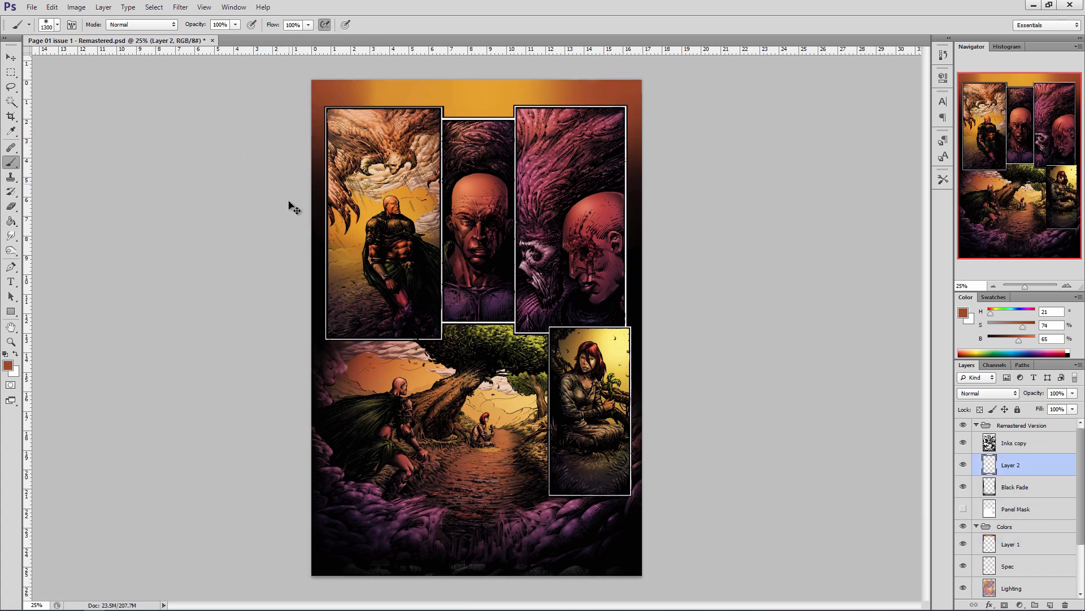
Hide the Black Fade layer and delete the Inks copy artwork in the left margin beside the first panel.
click(1013, 442)
click(963, 486)
key(m)
drag(313, 85, 325, 332)
key(Delete)
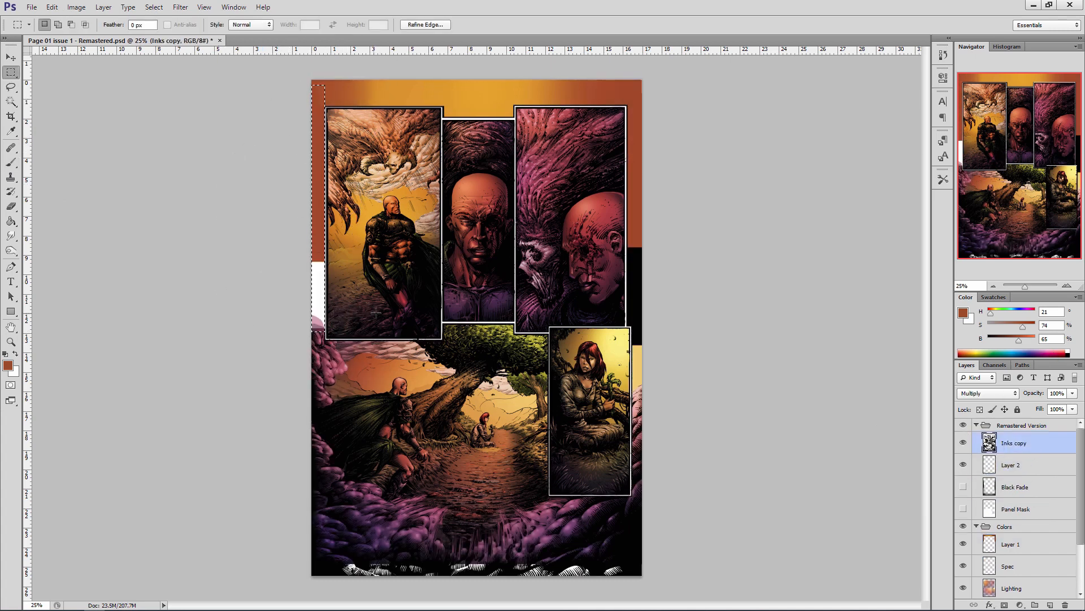
Delete the Inks copy artwork in the right margin beside the third top panel and clear the selection.
key(ctrl+d)
drag(627, 80, 628, 327)
mouse_move(628, 92)
mouse_down()
mouse_move(628, 326)
mouse_move(630, 106)
mouse_up()
key(Delete)
key(ctrl+d)
Load the Panel Mask selection, show Black Fade again, and paint the side margins rust brown on Layer 2.
ctrl+click(989, 511)
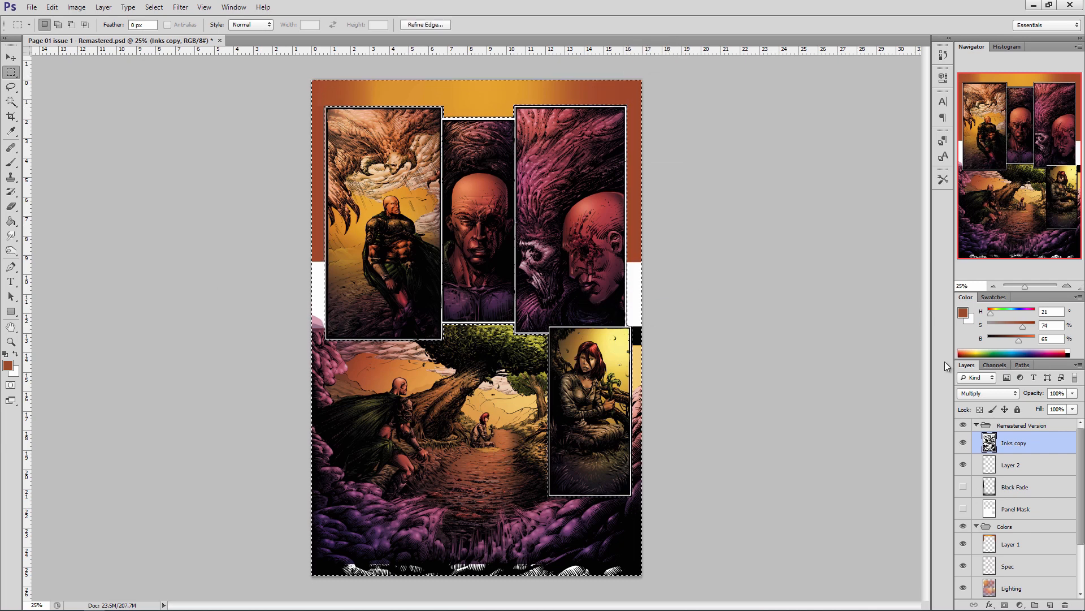
click(1012, 465)
key(b)
click(963, 486)
drag(309, 158, 310, 277)
key(ctrl+z)
key(ctrl+z)
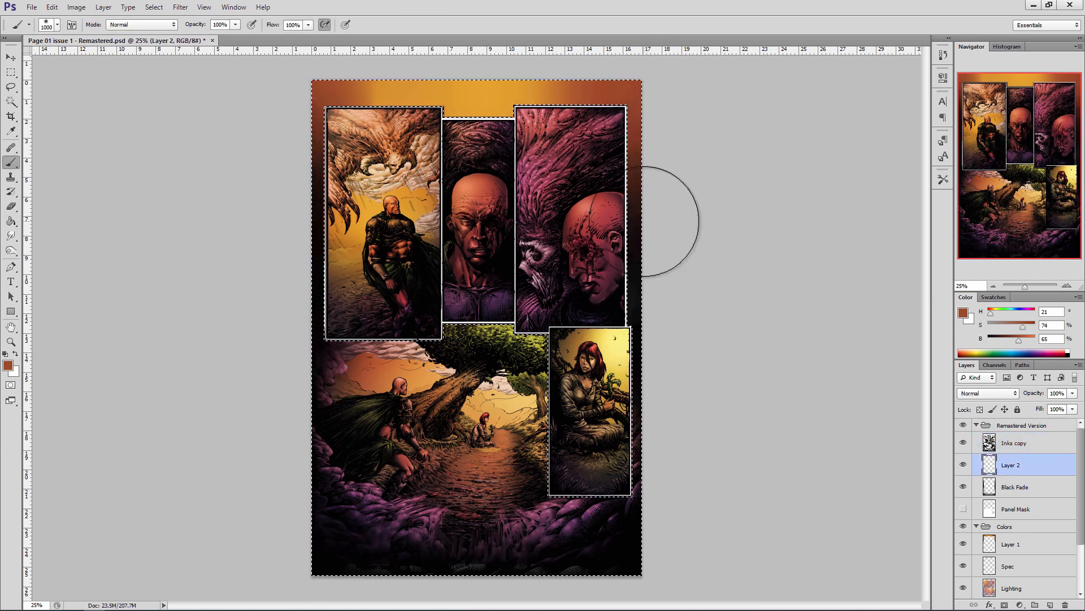
key(bracketright)
key(bracketright)
mouse_move(303, 239)
mouse_down()
mouse_move(305, 145)
mouse_move(320, 266)
mouse_up()
Sample the orange from the top margin and paint it softly over both upper page corners on Layer 2.
key(bracketright)
alt+click(559, 89)
key(bracketleft)
click(329, 89)
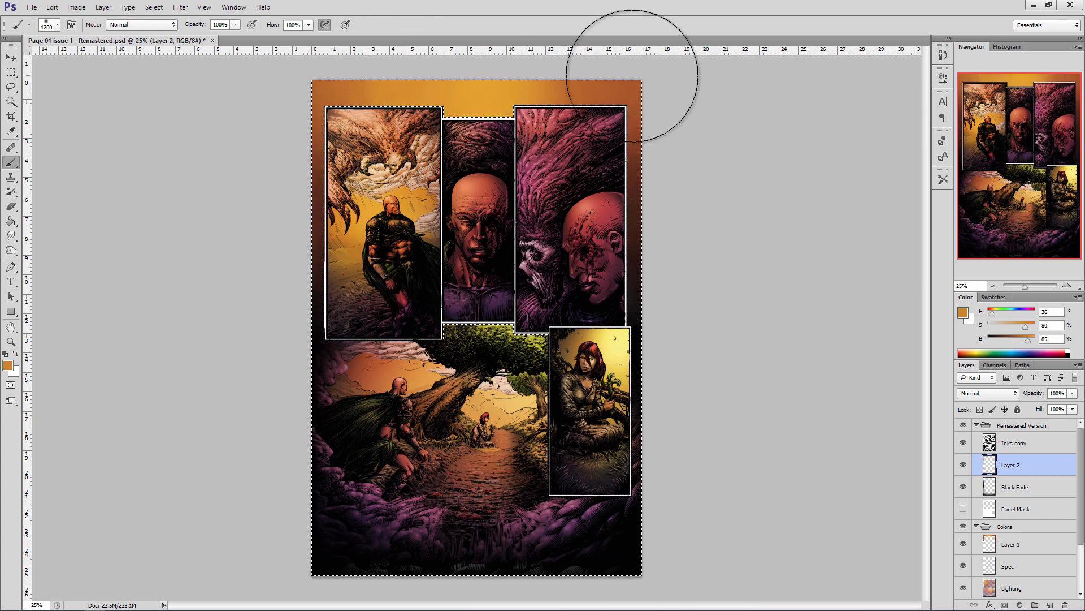
click(632, 75)
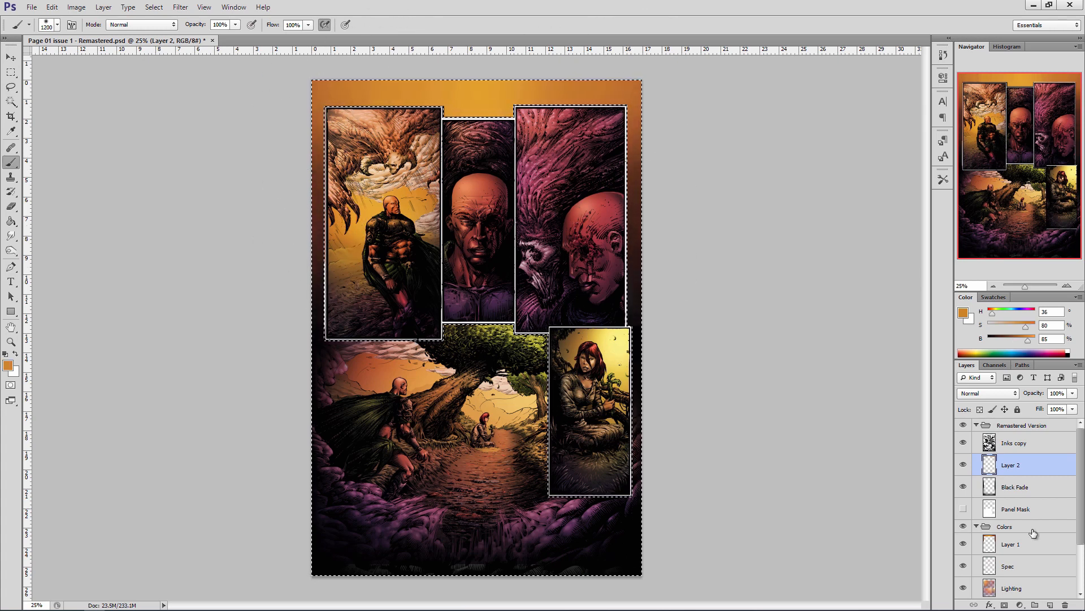
Add a new Overlay layer and paint the side margins and upper corner with red sampled from the profile man's head.
click(1050, 605)
click(987, 394)
click(978, 237)
alt+click(591, 208)
key(bracketright)
key(bracketright)
drag(300, 159, 272, 365)
click(328, 110)
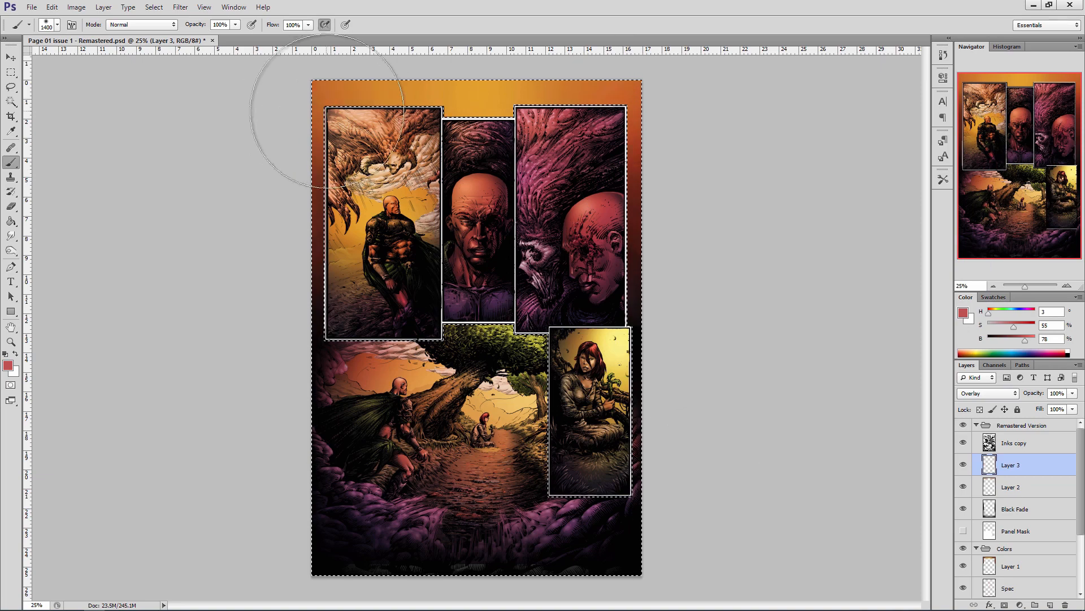
Sample the golden yellow from the top margin, brush it over the margin's middle, and clear the selection.
alt+click(469, 93)
key(bracketleft)
key(bracketleft)
drag(422, 90, 516, 111)
key(ctrl+d)
Draw a rectangle shape around the first top panel and adjust its left edge to the panel border.
key(ctrl+plus)
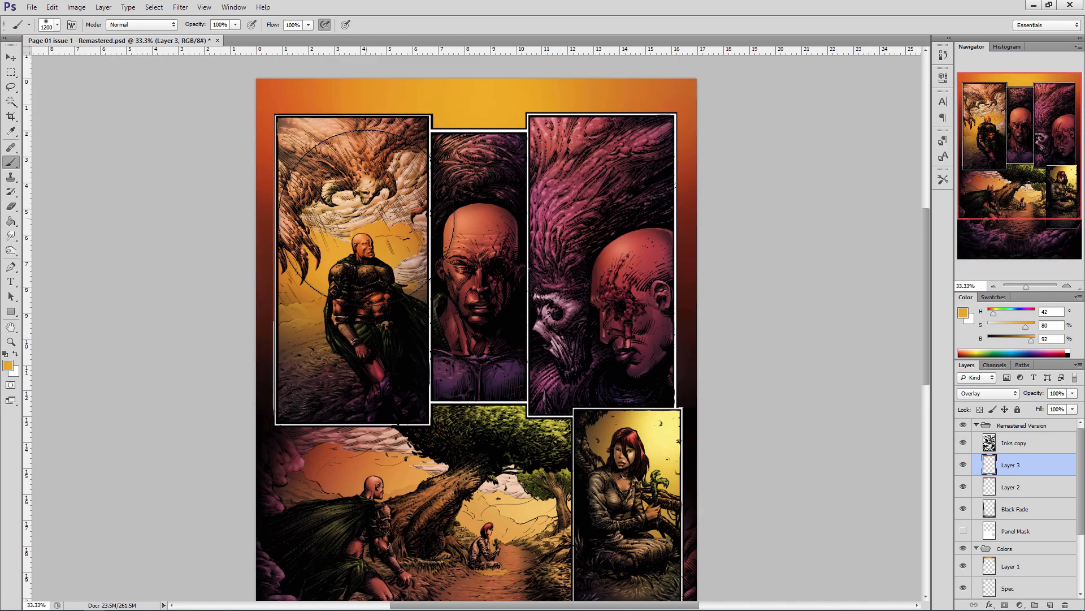
key(u)
drag(276, 116, 431, 425)
key(ctrl+t)
drag(276, 270, 274, 270)
key(Return)
Give the rectangle no fill and a black stroke 3 pt wide.
click(102, 25)
click(55, 47)
click(143, 25)
click(91, 78)
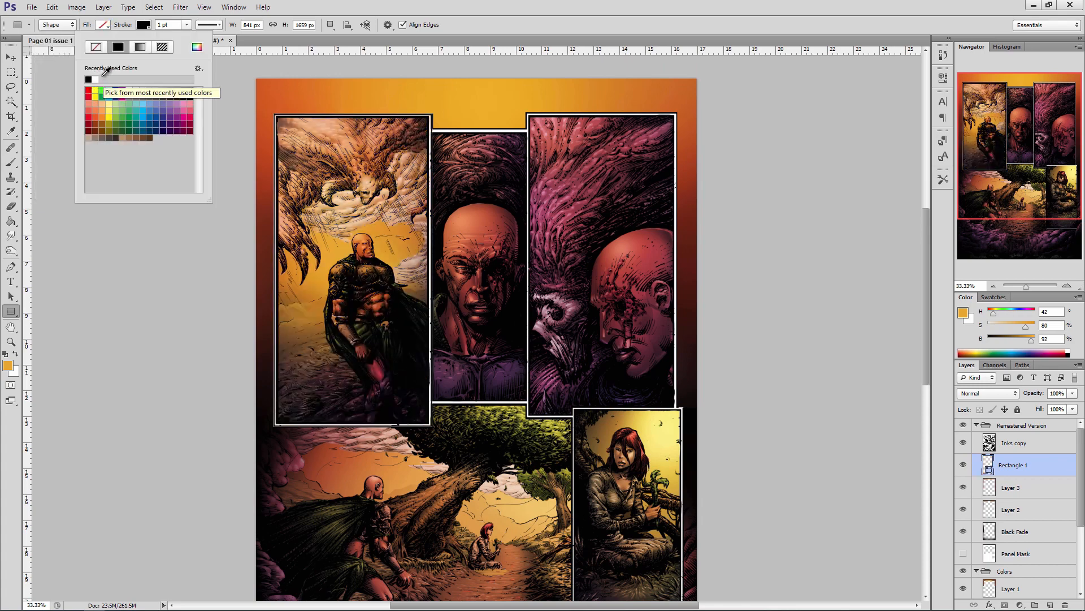
click(177, 25)
text(3)
key(Return)
Transform the rectangle so its right and lower edges fit the first panel's border.
key(ctrl+t)
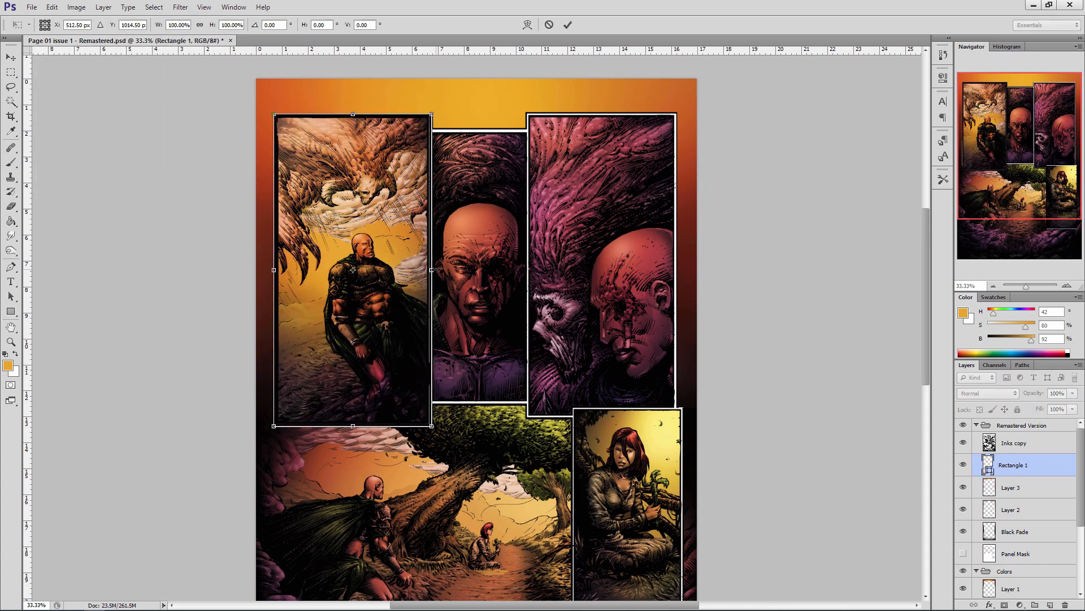
drag(432, 339, 430, 339)
drag(365, 426, 364, 425)
key(Return)
click(1018, 491)
key(ctrl+t)
key(Escape)
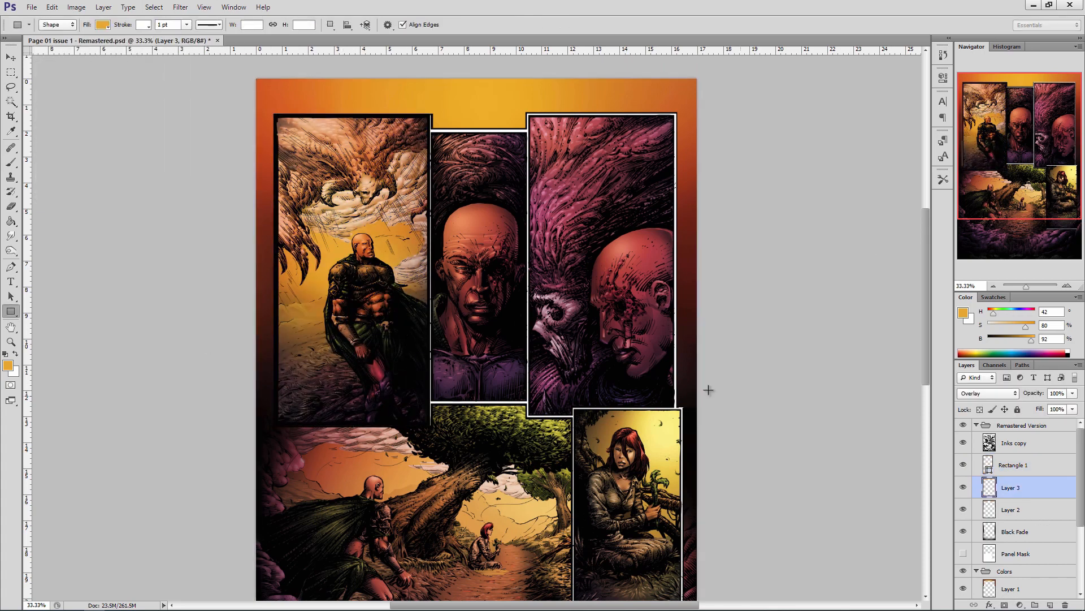
Delete the stroked rectangle shape layer drawn around the first top panel.
click(1015, 465)
key(ctrl+t)
drag(431, 269, 433, 269)
key(Return)
right_click(1015, 471)
click(1004, 136)
Build a combined rectangular selection around the three top panels and the lower inset panel, following their outer borders.
key(ctrl+plus)
scroll(477, 102, up, 3)
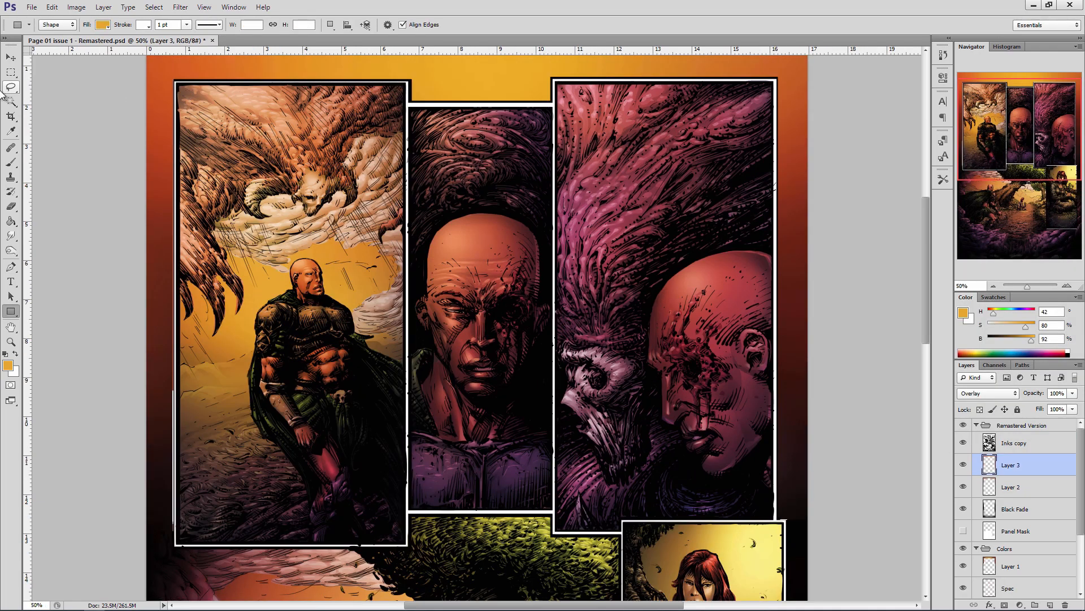
click(11, 73)
drag(172, 81, 409, 548)
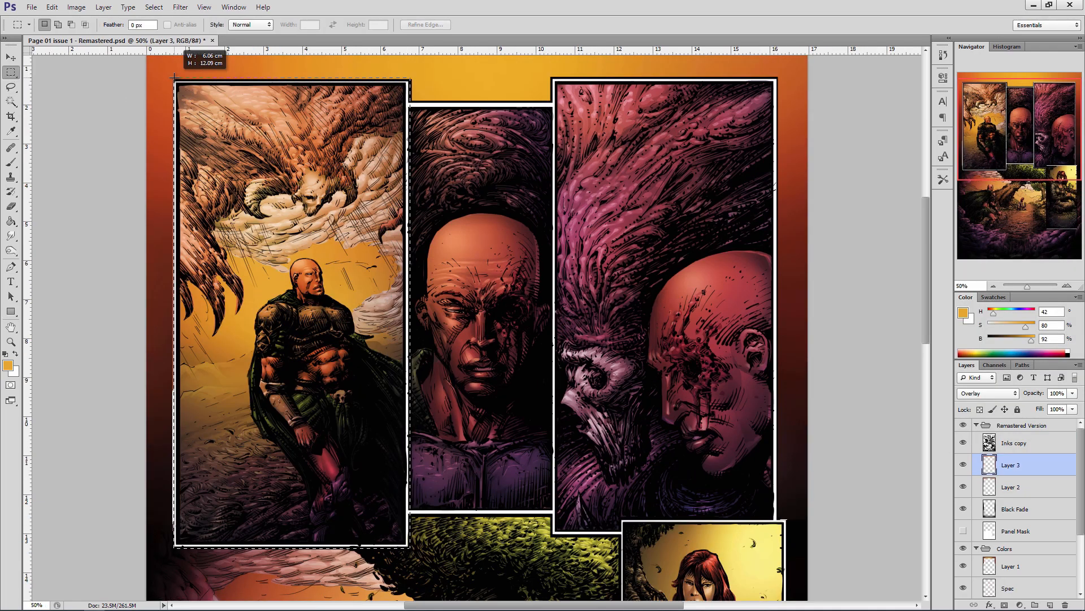
drag(409, 102, 565, 514)
drag(778, 78, 551, 536)
drag(926, 272, 927, 364)
drag(787, 520, 619, 180)
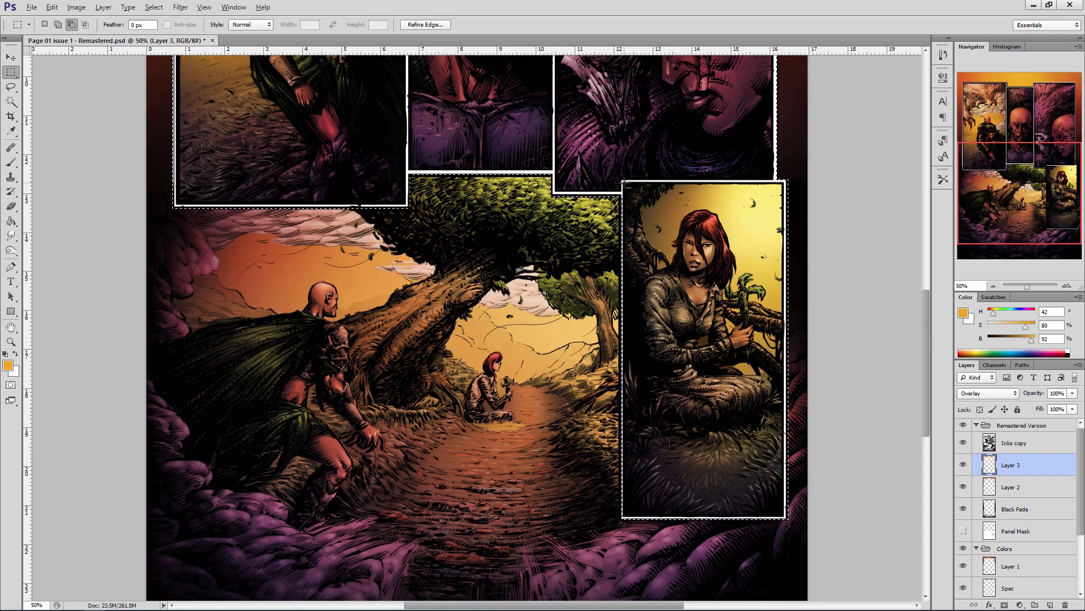
Undo the last selection change, reselect along the inset panel's edge, and refine the selection around the third panel.
key(ctrl+alt+z)
drag(619, 520, 619, 196)
scroll(889, 381, up, 6)
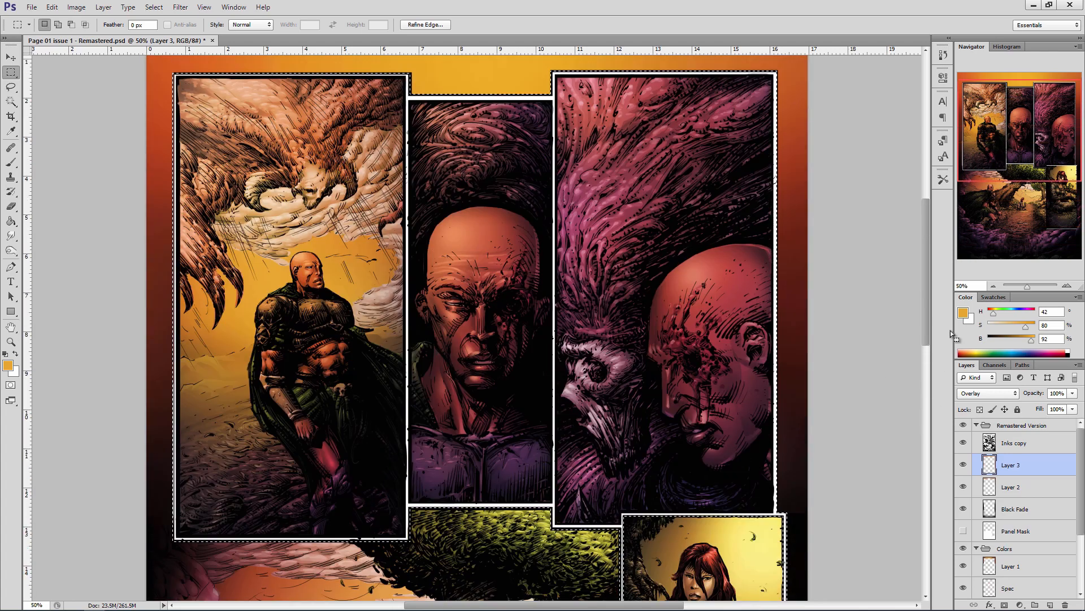
drag(621, 525, 556, 401)
drag(557, 525, 620, 401)
drag(773, 513, 559, 143)
Add a new layer with default colors, stroke the panel selection on it in black, and clear the selection.
key(ctrl+shift+alt+n)
click(5, 354)
right_click(423, 295)
click(452, 466)
key(Return)
key(ctrl+d)
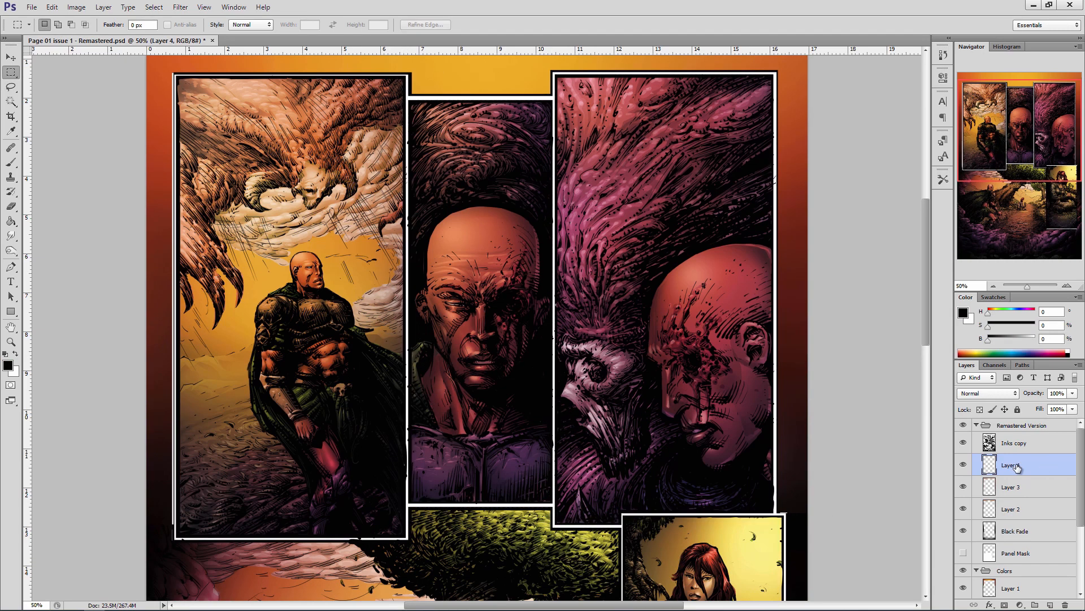
Undo the last changes and rework the panel borders on the new layer in thick black, covering the white frames.
drag(1017, 466, 1043, 433)
key(ctrl+alt+z)
key(ctrl+alt+z)
key(x)
key(ctrl+BackSpace)
key(ctrl+d)
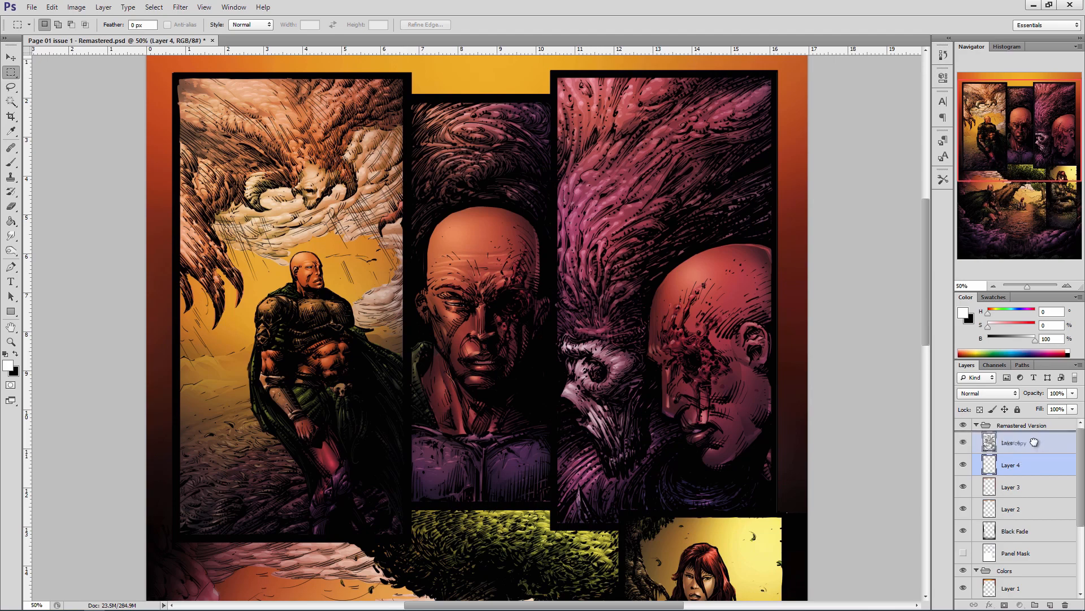
ctrl+click(990, 470)
key(ctrl+d)
key(ctrl+minus)
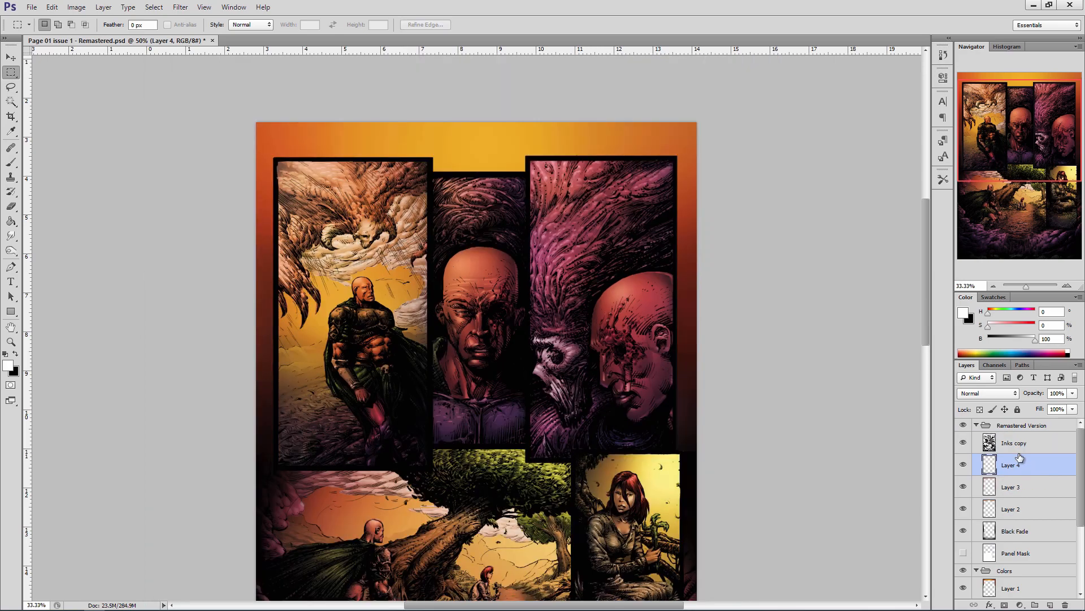
Select a thin strip along the first panel's top border, transform it slightly toward the outer edge, and clear the selection.
key(ctrl+plus)
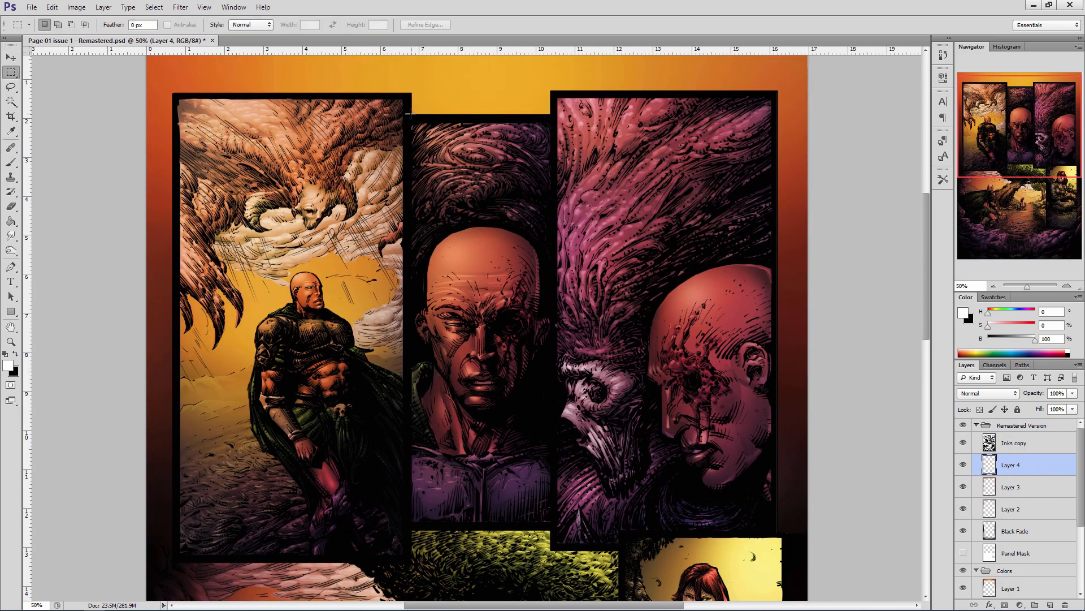
drag(411, 97, 173, 93)
right_click(200, 94)
key(Escape)
key(ctrl+plus)
scroll(147, 130, up, 3)
right_click(91, 116)
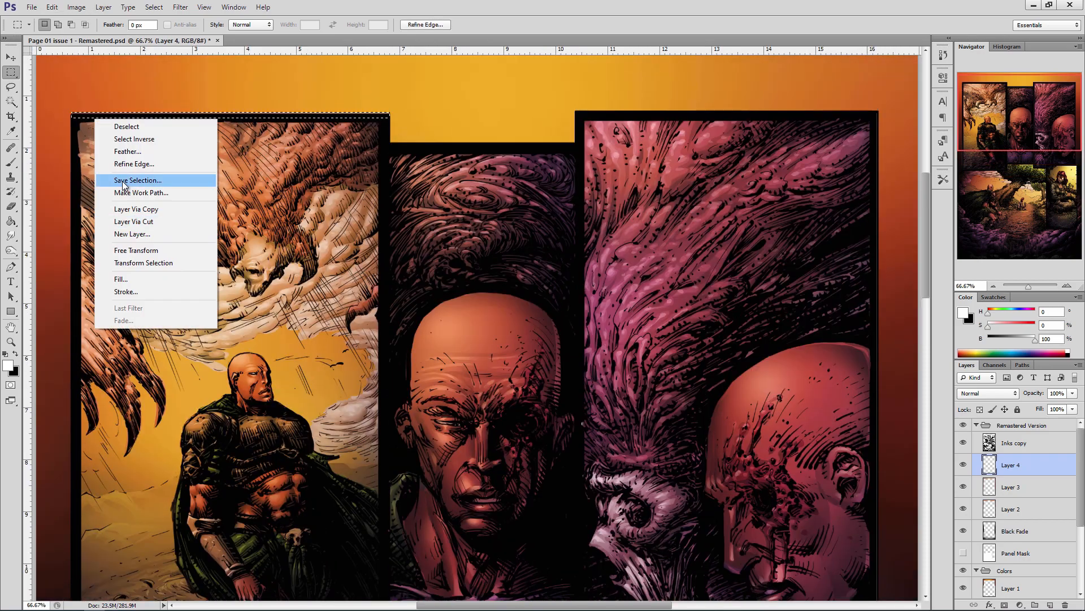
click(136, 262)
drag(73, 115, 72, 113)
key(Return)
key(ctrl+d)
Fill a thin vertical strip along the third panel's right edge to even out its border, and clear the selection.
scroll(226, 170, down, 1)
drag(678, 429, 427, 250)
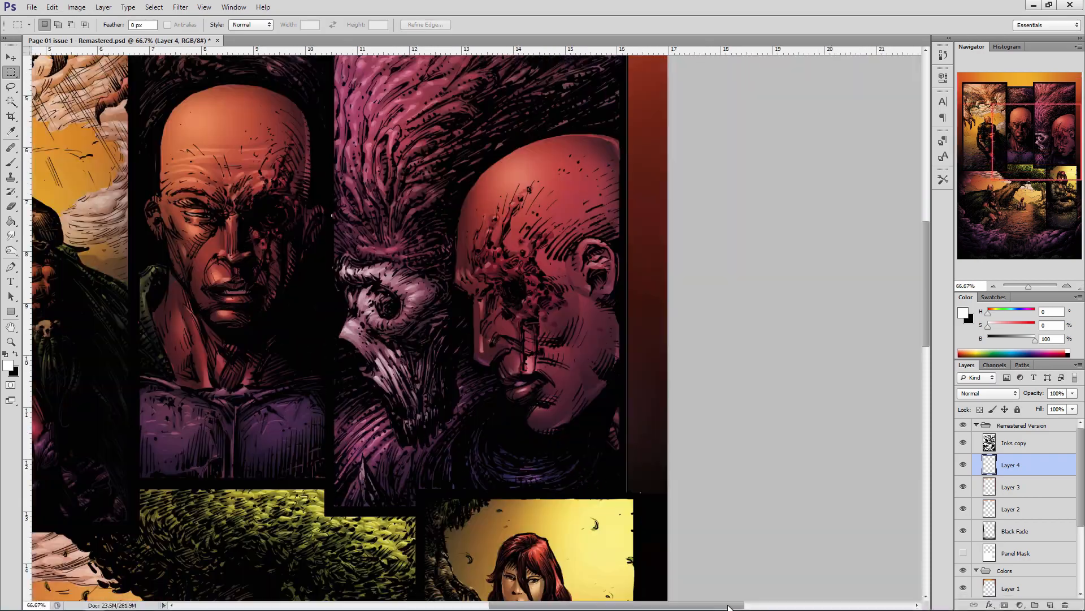
drag(623, 497, 617, 186)
key(shift+F5)
key(Return)
key(ctrl+d)
scroll(656, 209, down, 8)
Draw a thin white rectangle, 797 by 16 px, along the third panel's top border, above the inks layer and without a stroke.
click(11, 163)
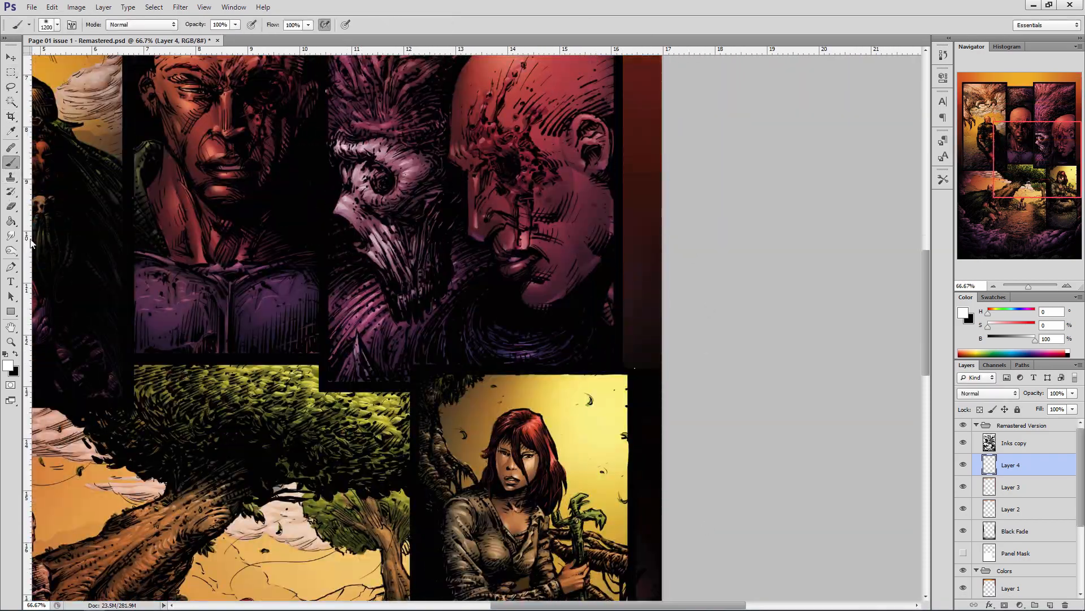
click(11, 311)
scroll(511, 319, down, 3)
scroll(511, 320, up, 10)
drag(320, 124, 621, 130)
drag(1016, 463, 1041, 428)
click(148, 27)
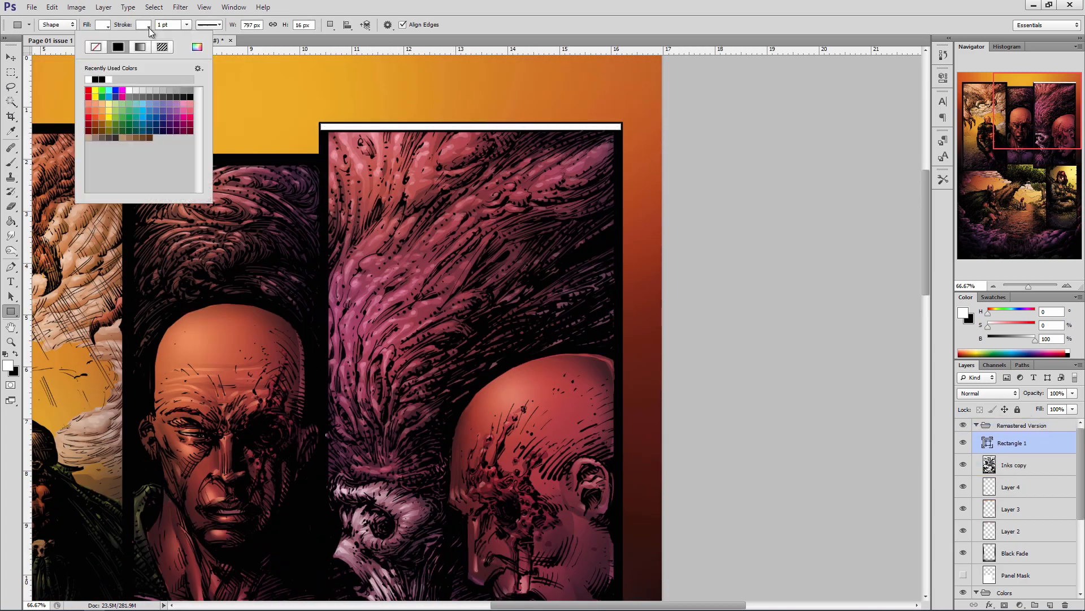
click(95, 47)
Duplicate the white bar, rotate it 90 degrees, and stretch it along the third panel's full left border.
click(1063, 400)
key(ctrl+t)
drag(636, 139, 474, 291)
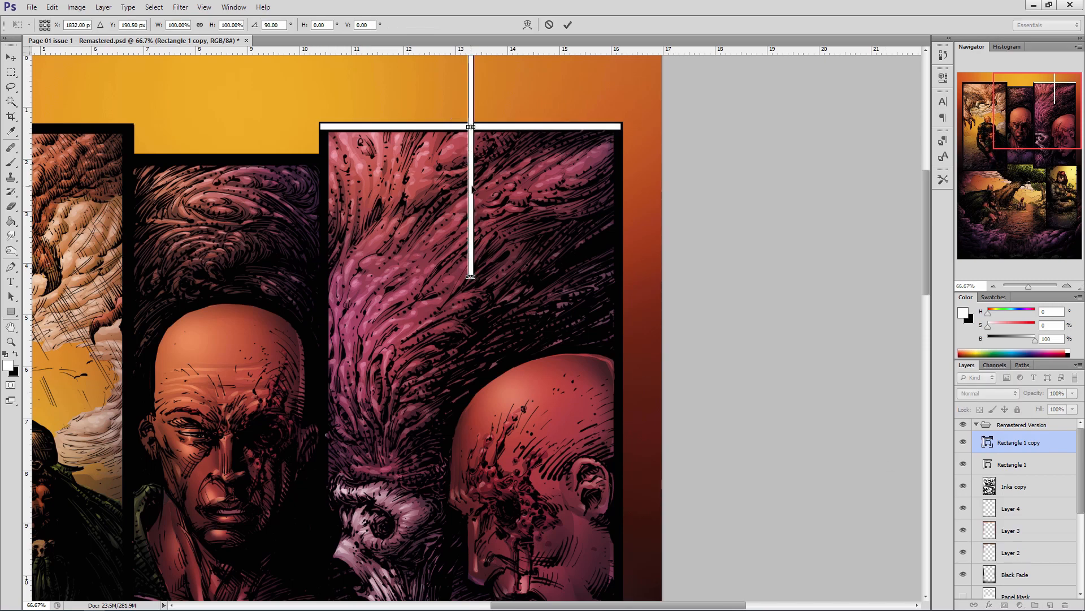
drag(471, 192, 323, 339)
scroll(324, 340, down, 9)
drag(324, 180, 324, 489)
scroll(339, 452, down, 2)
key(Return)
Duplicate the horizontal white bar and position it along the third panel's bottom border.
drag(1049, 465, 1050, 605)
key(v)
drag(450, 74, 451, 449)
key(Up)
key(Up)
scroll(499, 312, up, 7)
scroll(499, 313, down, 3)
Shorten the third panel's bottom bar so its right end stops at the inset panel's left edge.
click(1013, 476)
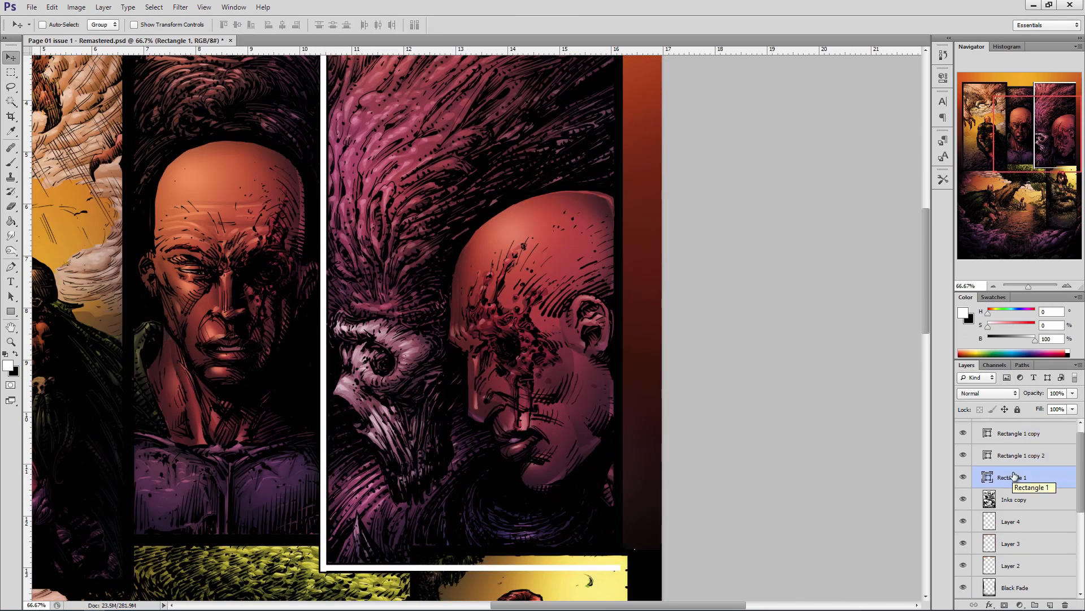
click(1017, 459)
key(ctrl+r)
key(ctrl+t)
scroll(564, 449, down, 6)
scroll(668, 496, right, 6)
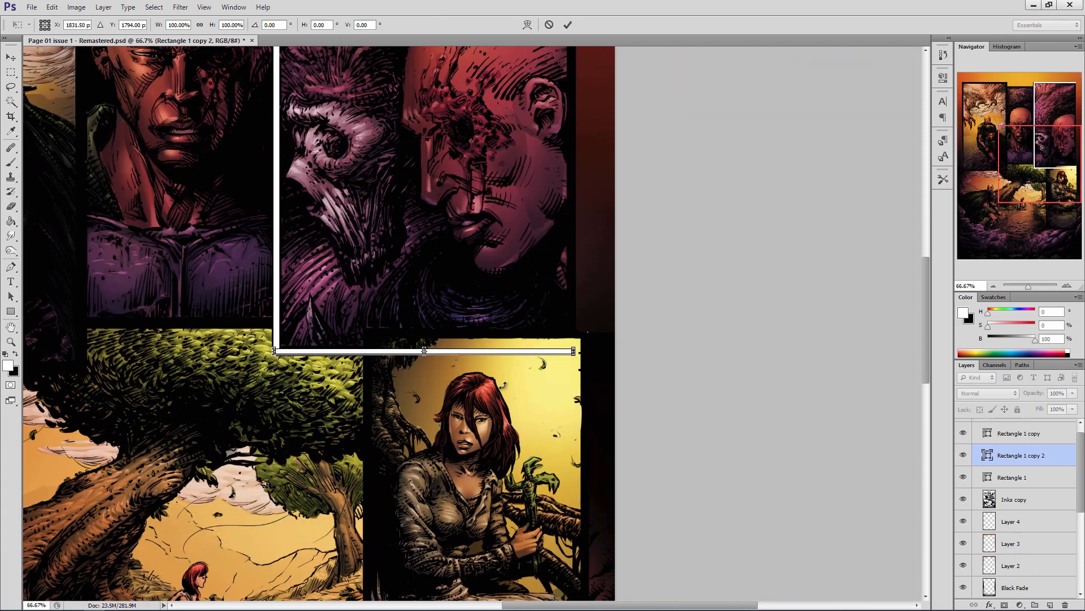
drag(574, 351, 368, 399)
key(Return)
Duplicate the vertical white bar and place the copy along the inset panel's left border.
drag(1021, 434, 1050, 605)
drag(285, 76, 417, 571)
drag(417, 302, 376, 389)
scroll(375, 388, down, 5)
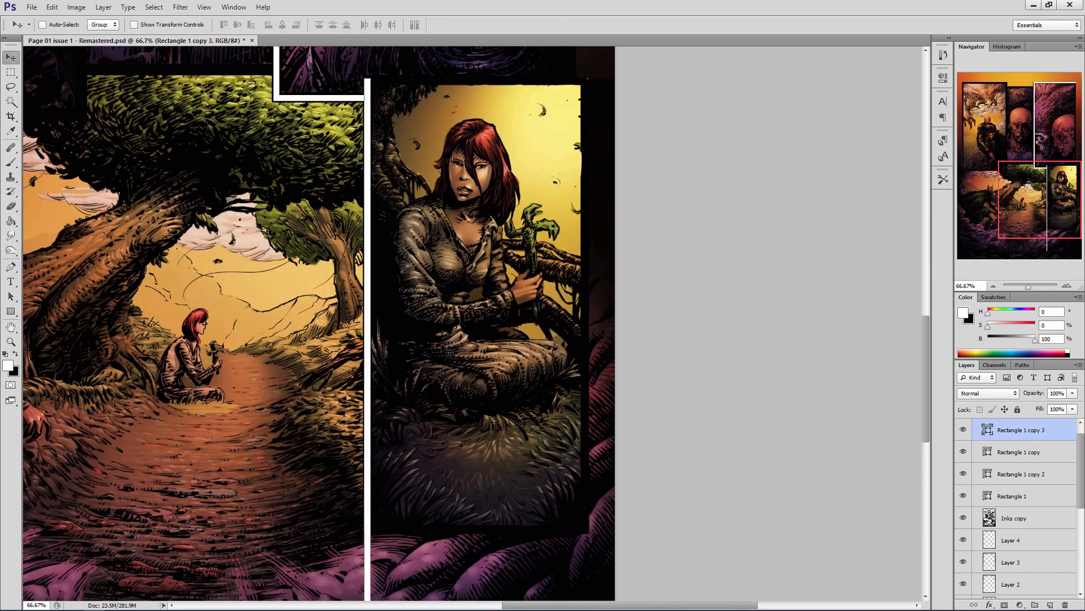
Transform the inset panel's left bar so its length runs from the panel's top corner to its bottom corner.
key(ctrl+t)
drag(367, 82, 367, 232)
drag(367, 278, 367, 170)
drag(371, 223, 371, 137)
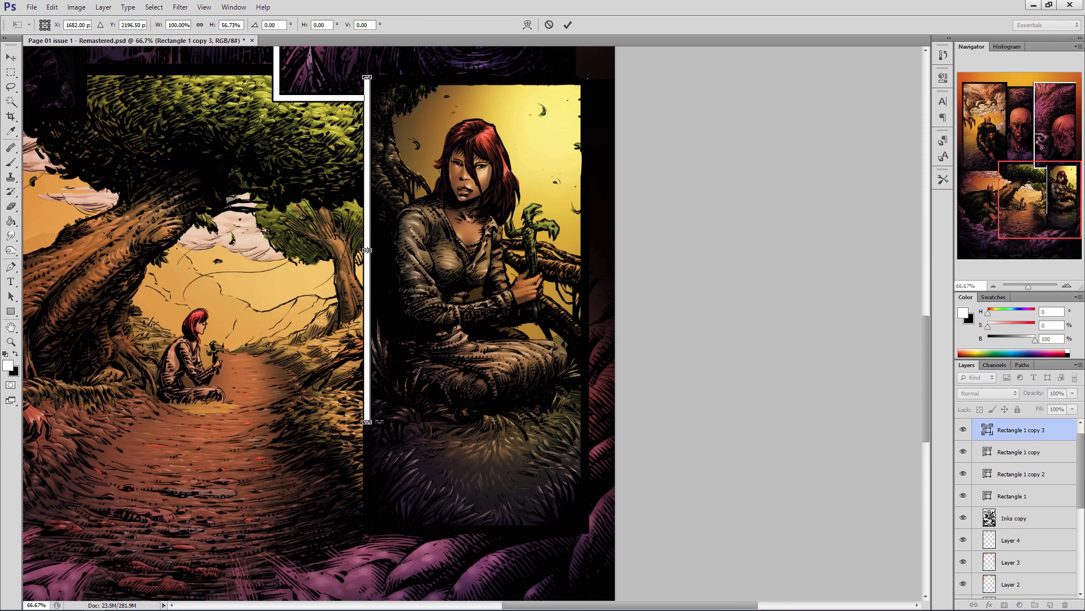
drag(367, 421, 295, 533)
key(Return)
key(ctrl+t)
key(Return)
scroll(415, 373, up, 8)
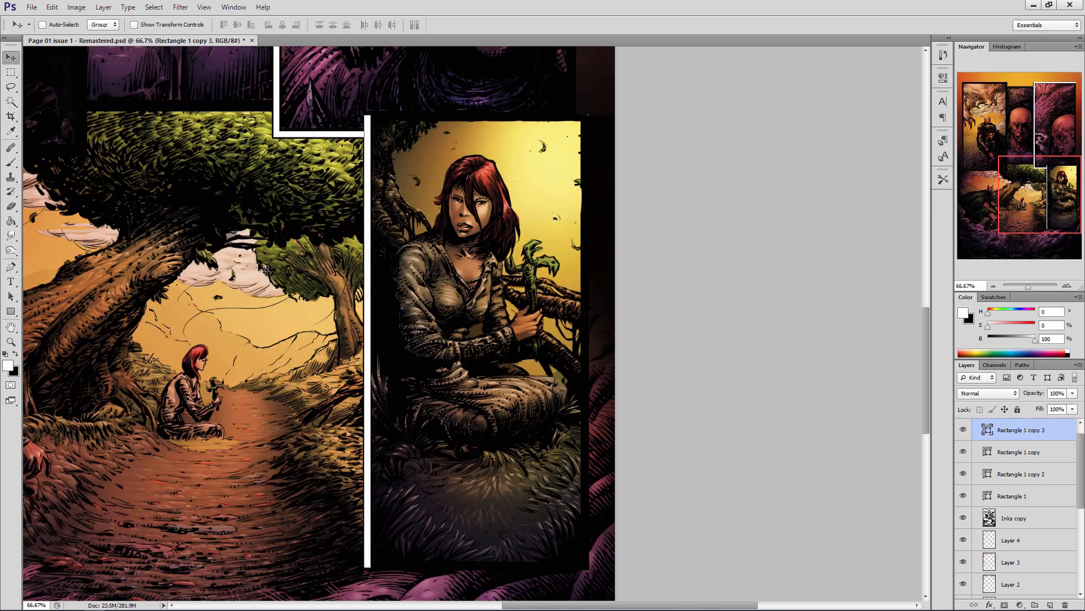
Duplicate the third panel's bottom bar and fit the copy along the inset panel's top border.
key(ctrl+plus)
key(ctrl+t)
key(Return)
click(1013, 472)
drag(300, 385, 647, 354)
scroll(710, 328, down, 3)
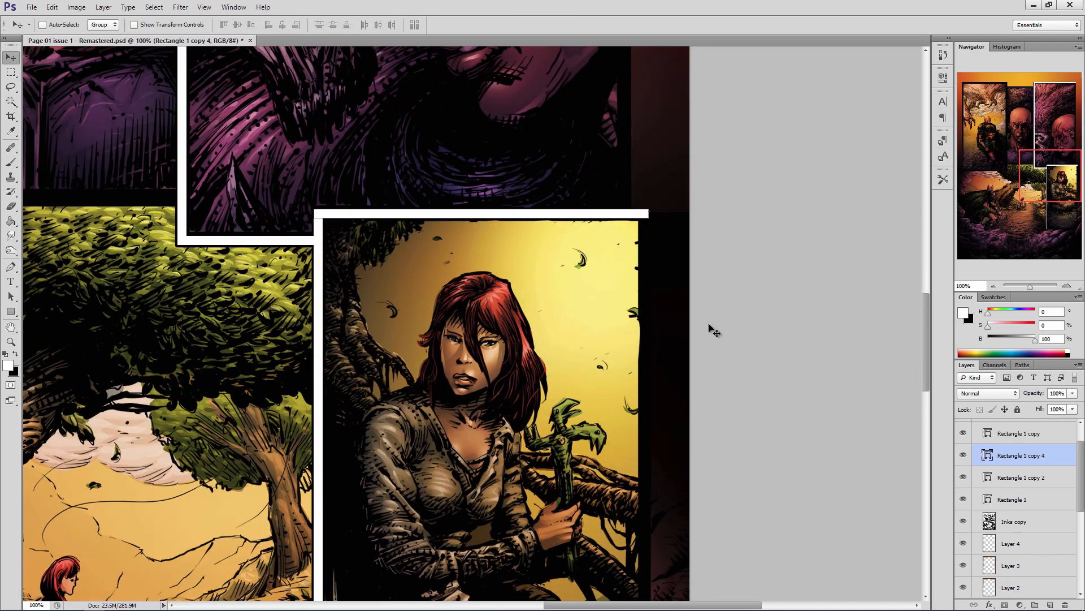
Place a copy of the vertical bar along the inset panel's right border and check its lower end.
scroll(710, 292, down, 6)
scroll(696, 281, up, 4)
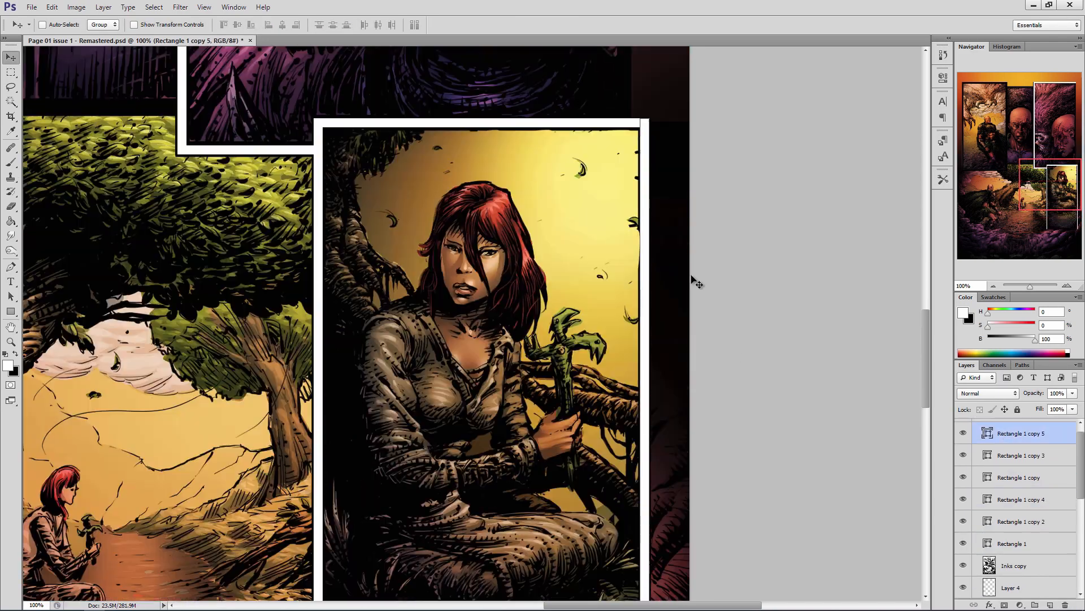
scroll(855, 382, down, 9)
key(ctrl+plus)
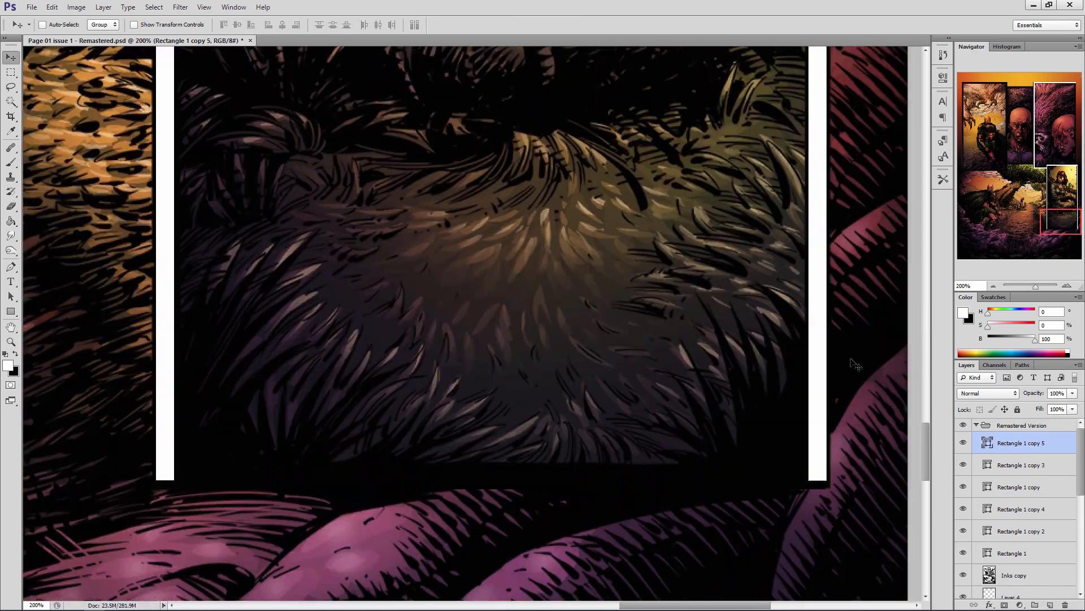
key(ctrl+minus)
key(ctrl+minus)
key(ctrl+minus)
key(ctrl+minus)
Duplicate the inset panel's left border bar and undo the last move.
click(11, 341)
click(437, 160)
click(437, 160)
click(1013, 465)
key(ctrl+j)
click(10, 57)
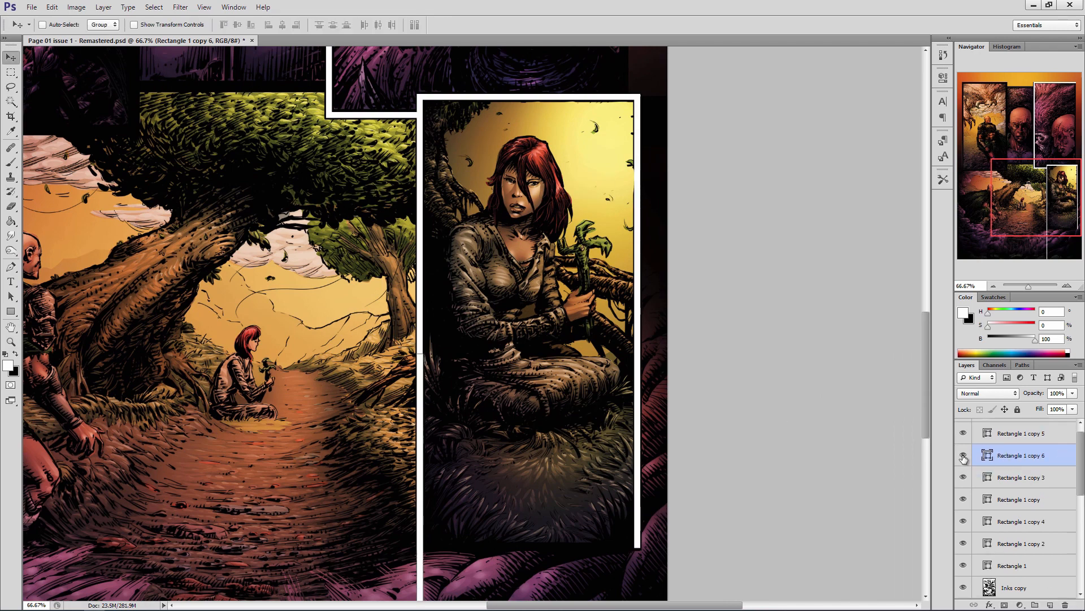
key(ctrl+z)
Duplicate the inset panel's top bar and move the copy down to the panel's bottom border.
click(1036, 499)
click(1032, 435)
click(1030, 491)
click(1027, 530)
key(ctrl+j)
drag(557, 146, 557, 592)
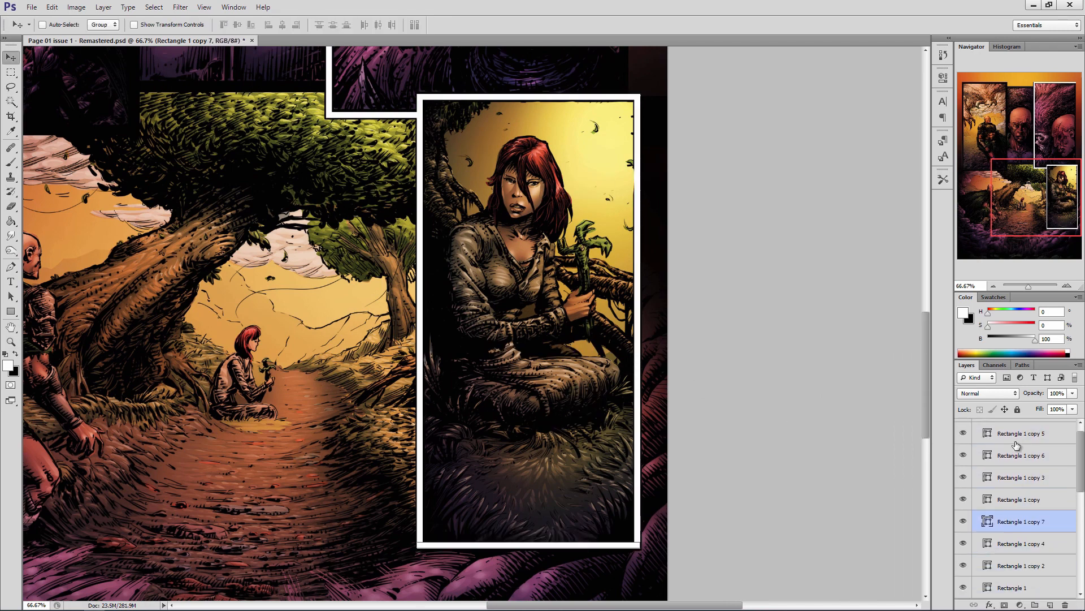
Nudge the inset panel's bottom bar slightly down to line up with the ends of the side bars.
scroll(1016, 445, up, 1)
click(1016, 446)
click(1024, 484)
click(1031, 530)
key(Down)
click(1034, 444)
click(1032, 530)
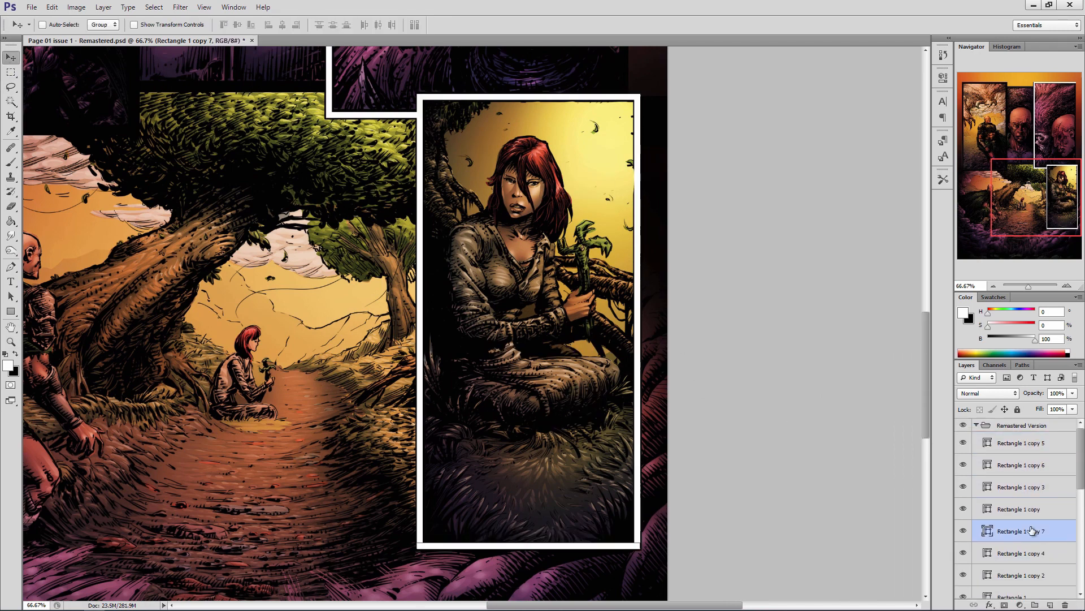
click(1027, 487)
click(1027, 443)
Transform the inset panel's bottom bar so its right end meets the outer edge of the right bar.
key(z)
triple_click(633, 552)
click(1028, 530)
key(ctrl+t)
drag(666, 518, 668, 518)
key(Return)
key(ctrl+minus)
key(ctrl+minus)
key(ctrl+minus)
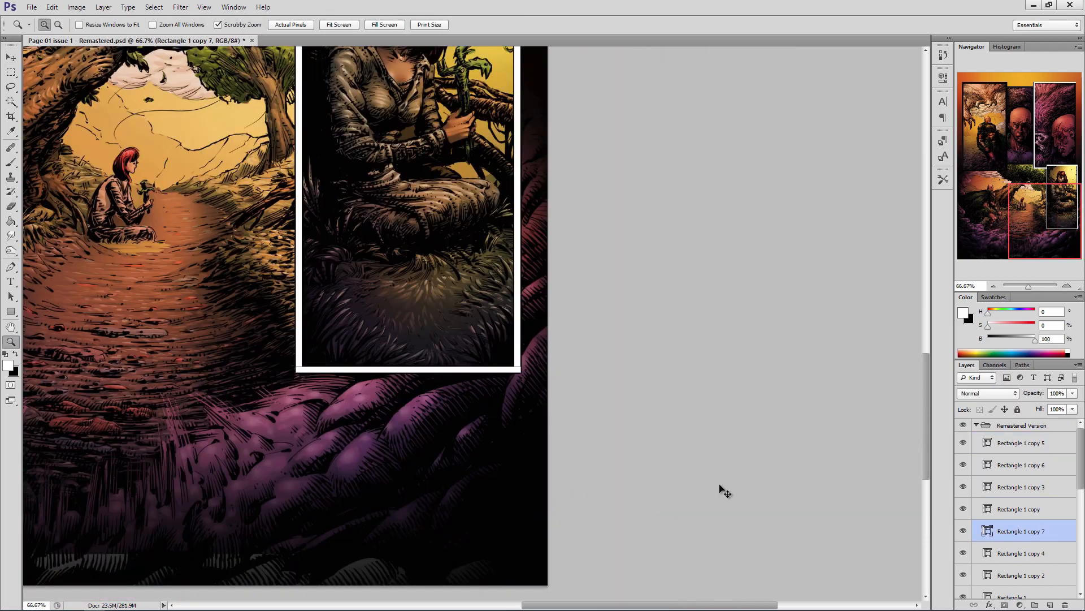
double_click(360, 367)
Duplicate the third panel's left vertical bar and place the copy along that panel's right border.
scroll(359, 368, up, 15)
key(ctrl+minus)
key(ctrl+minus)
key(ctrl+minus)
key(ctrl+minus)
scroll(824, 234, up, 4)
key(ctrl+plus)
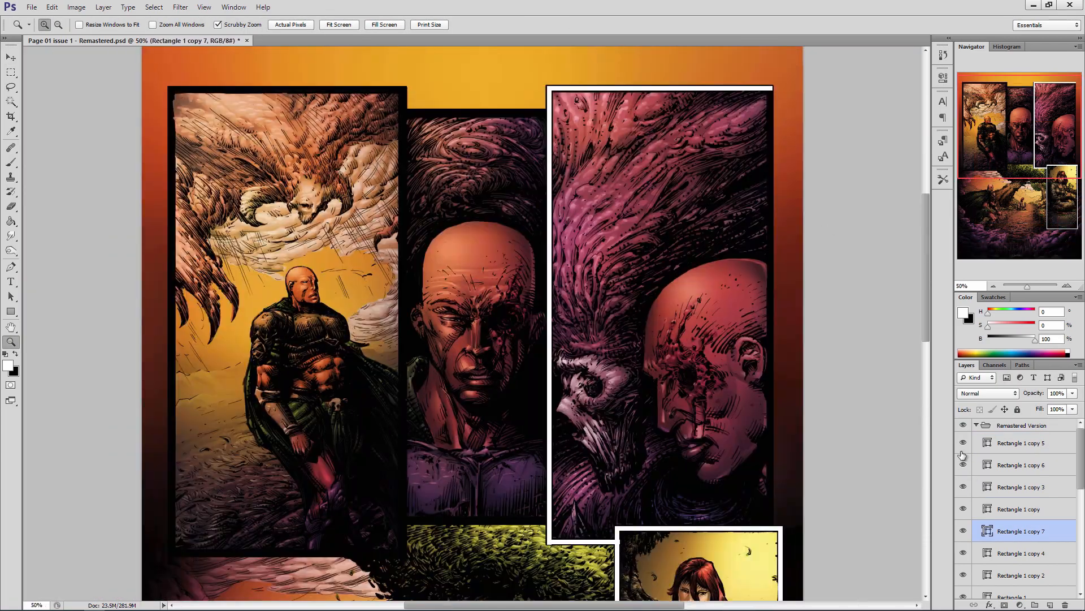
scroll(963, 455, down, 3)
click(963, 432)
click(963, 431)
click(1016, 433)
key(v)
drag(569, 260, 789, 259)
key(ctrl+t)
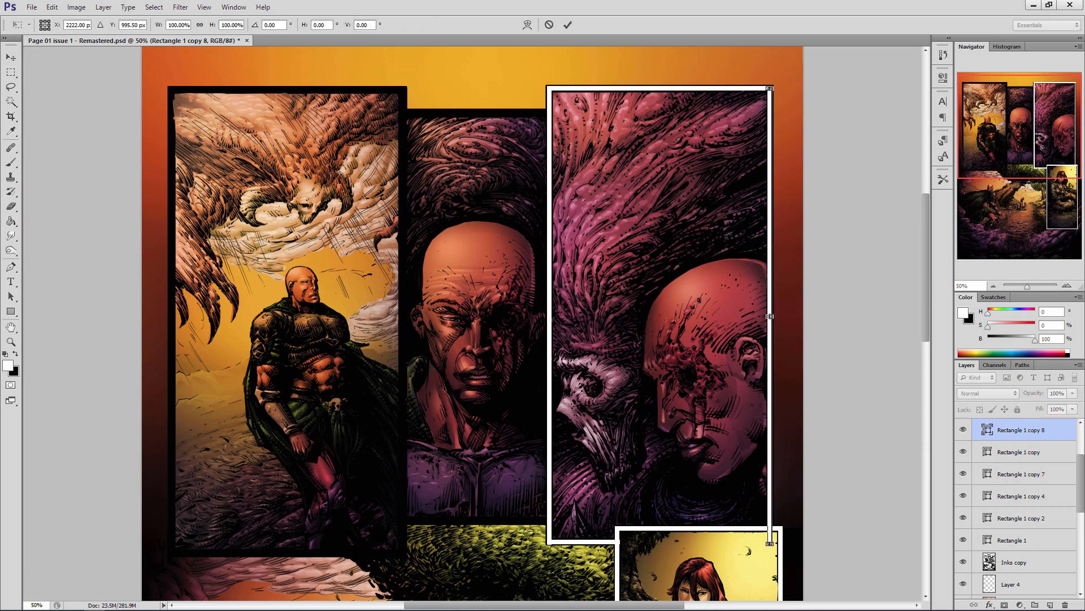
key(Return)
click(1035, 469)
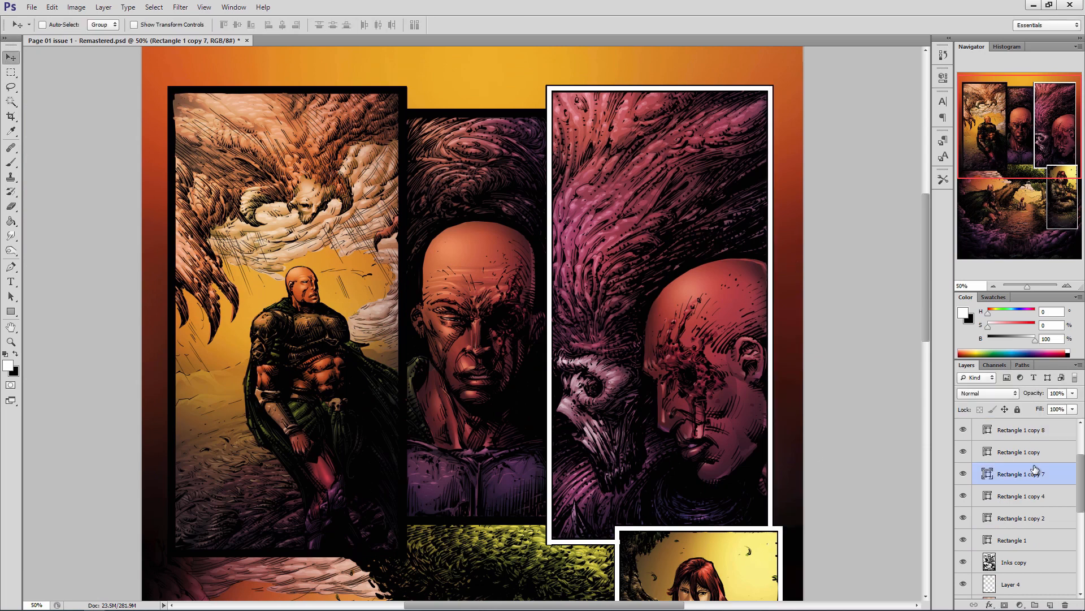
Duplicate the third panel's right vertical bar onto the first panel's right border and lengthen it down to that panel's lower edge.
click(1005, 433)
key(ctrl+j)
drag(753, 318, 385, 317)
key(ctrl+t)
drag(401, 530, 389, 557)
key(Return)
Duplicate the third panel's bottom bar onto the middle panel's bottom border and shorten its right end to meet the third panel's left bar.
click(1013, 518)
key(ctrl+j)
drag(687, 500, 474, 492)
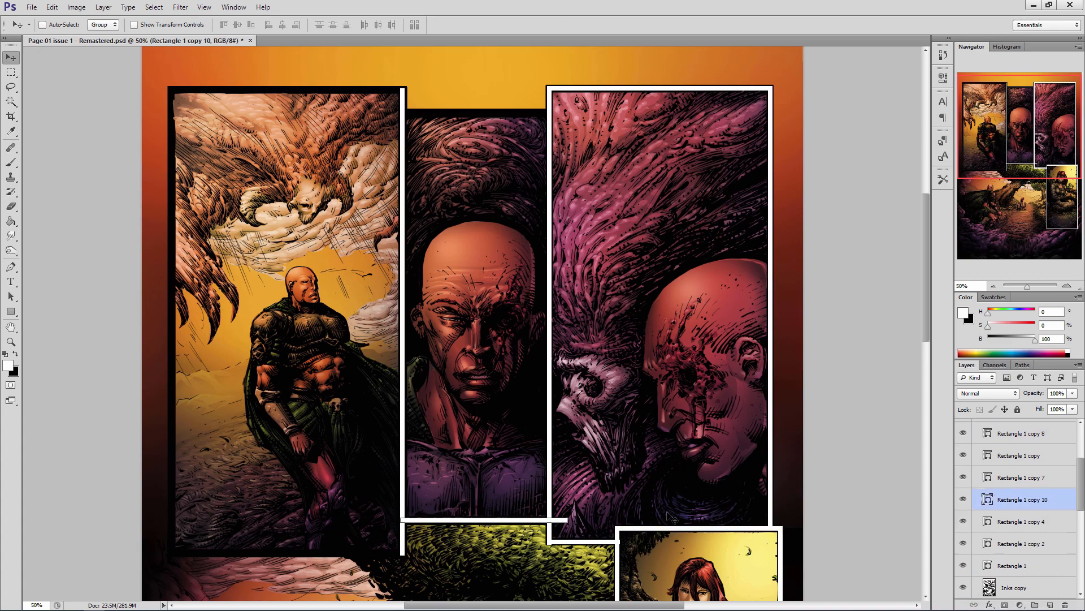
key(ctrl+t)
drag(568, 520, 550, 520)
key(Return)
Duplicate the middle panel's bottom bar onto its top border, and nudge the bottom bar slightly down.
key(ctrl+j)
drag(514, 469, 514, 169)
scroll(526, 175, down, 3)
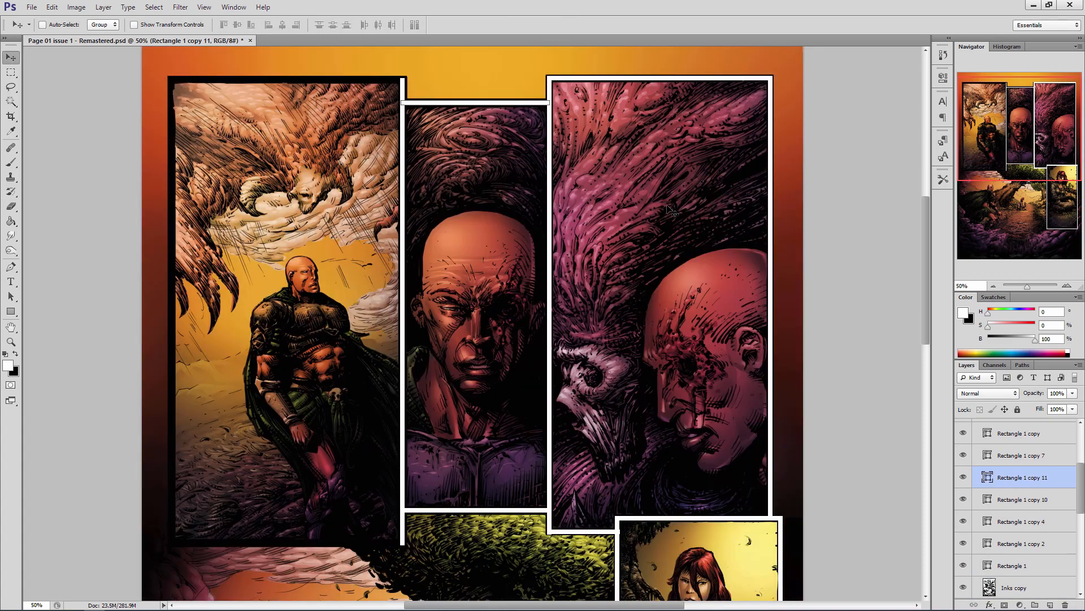
click(1003, 502)
key(Down)
Duplicate the middle panel's top bar onto the first panel's top border and stretch it left to the panel's outer corner.
click(1026, 484)
key(ctrl+j)
drag(474, 135, 328, 113)
key(ctrl+t)
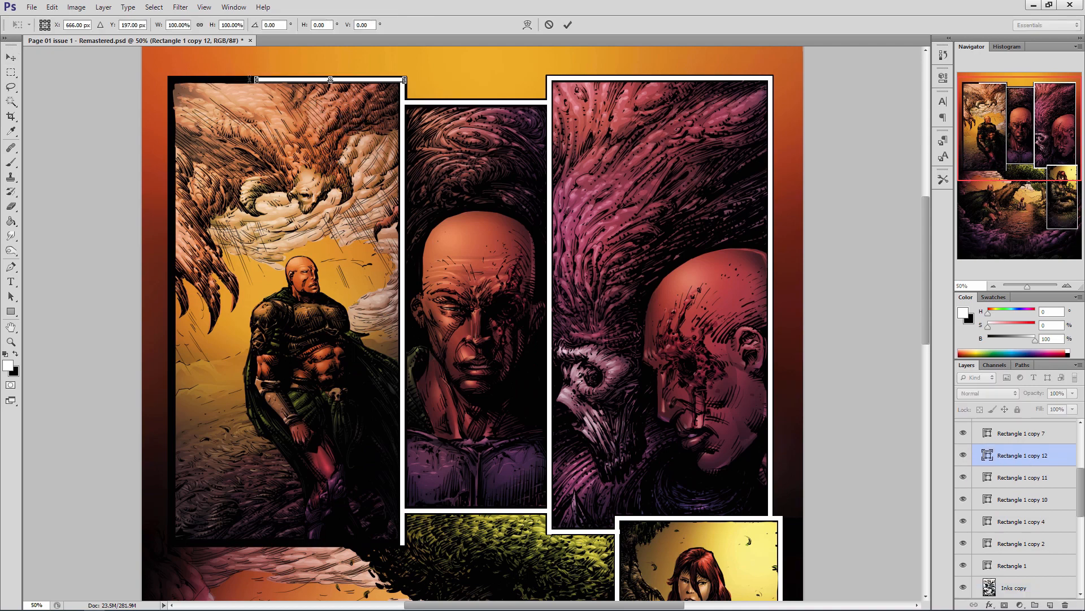
drag(166, 105, 167, 106)
key(Return)
scroll(1043, 461, up, 2)
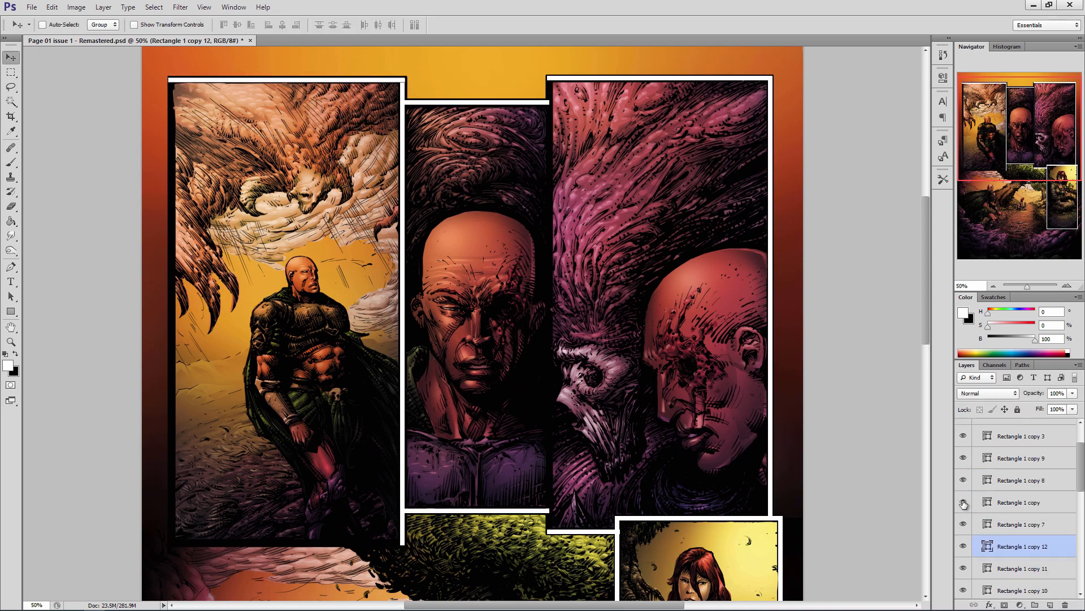
Duplicate the first panel's right vertical bar and place the copy along that panel's left border.
click(1043, 461)
key(ctrl+j)
drag(449, 229, 219, 229)
Transform the first panel's top bar so its left end meets the outer edge of the left vertical bar.
click(1028, 483)
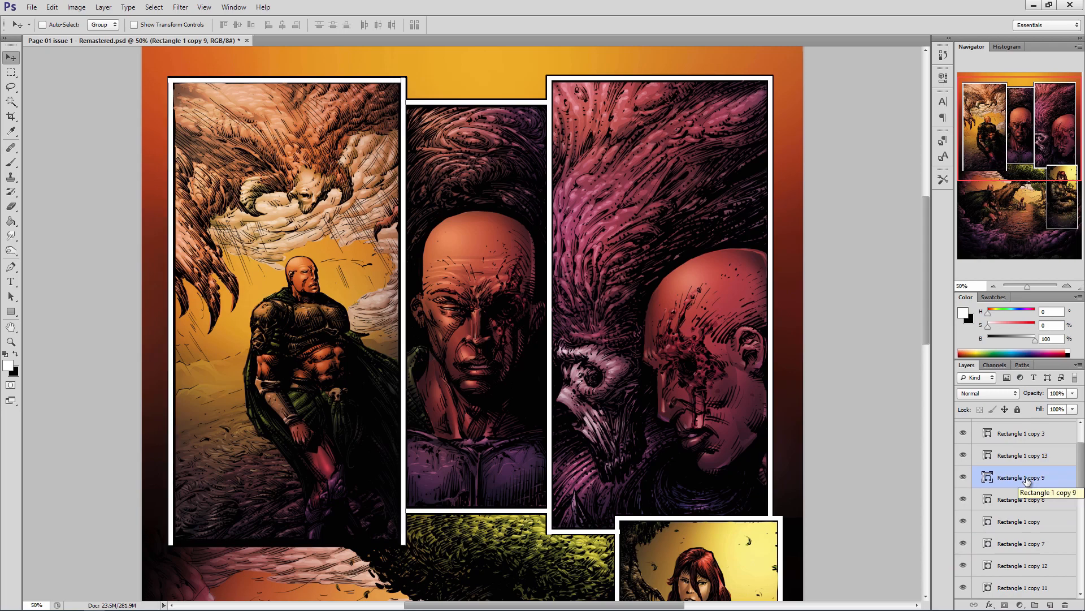
click(1031, 503)
click(1026, 523)
scroll(1020, 531, down, 3)
click(1021, 482)
key(z)
double_click(169, 72)
key(ctrl+t)
drag(173, 90, 170, 90)
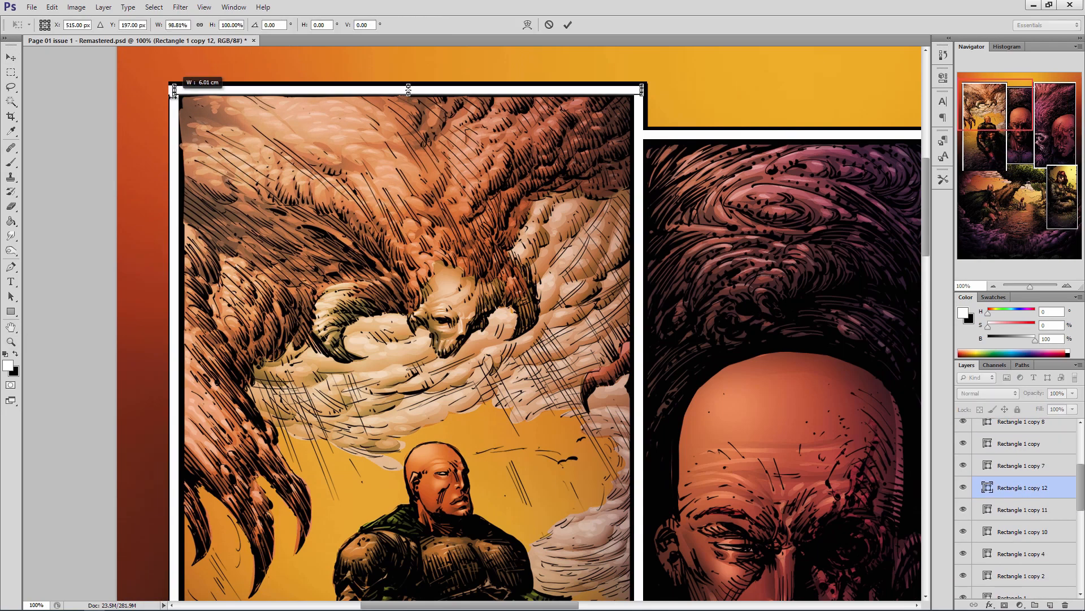
key(Return)
Duplicate the first panel's top bar and move the copy down to that panel's bottom border.
key(ctrl+j)
key(v)
drag(441, 197, 440, 402)
key(ctrl+minus)
key(ctrl+minus)
key(ctrl+minus)
drag(468, 352, 468, 579)
scroll(475, 537, down, 3)
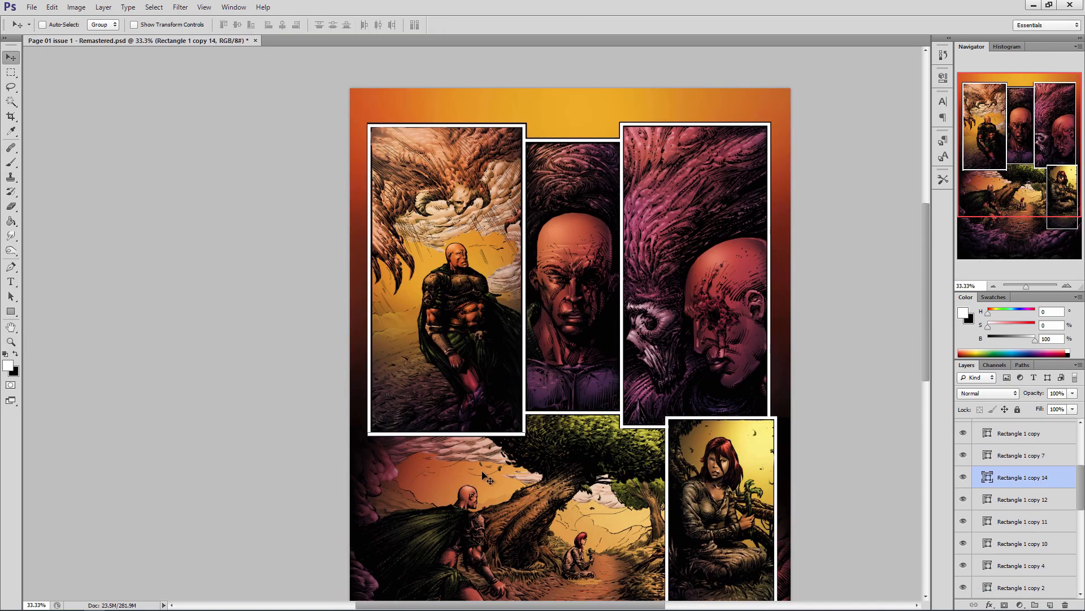
Toggle the visibility of the border shape layers to identify which bars frame the first panel.
key(ctrl+plus)
key(ctrl+plus)
scroll(483, 476, down, 1)
double_click(963, 499)
click(963, 433)
click(963, 433)
scroll(964, 446, up, 3)
click(963, 454)
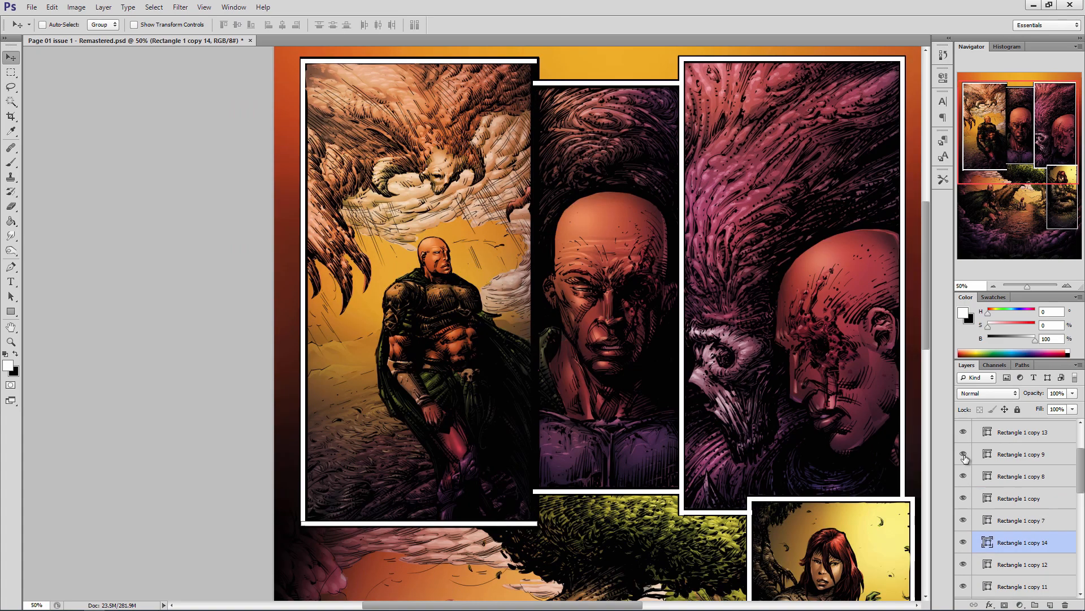
click(963, 454)
Examine how the first panel's border bars line up at its upper-left and lower-left corners.
click(1022, 431)
key(z)
triple_click(302, 59)
scroll(968, 529, down, 2)
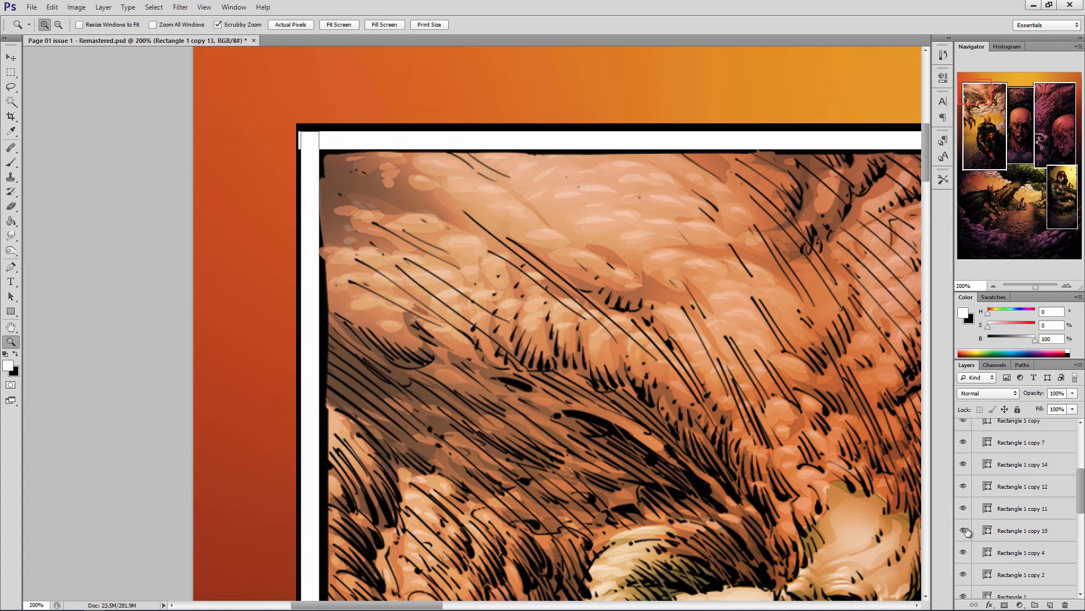
scroll(969, 492, up, 1)
click(1022, 526)
key(ctrl+t)
key(Escape)
drag(925, 175, 925, 347)
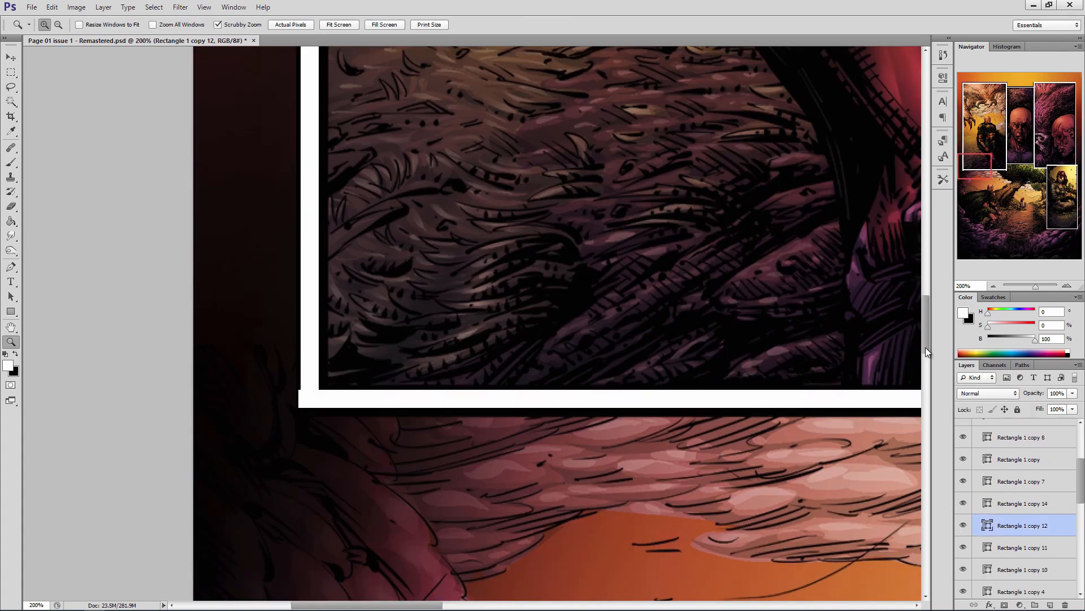
click(1032, 545)
key(ctrl+t)
key(Escape)
click(964, 547)
click(964, 547)
double_click(964, 547)
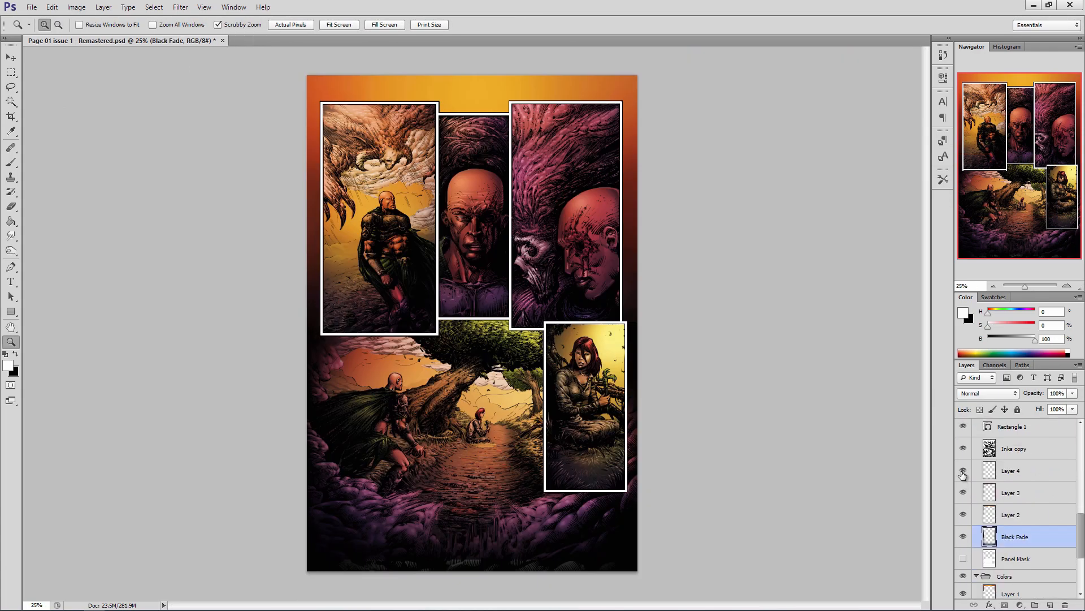
Remove Layer 4 after checking its content, and merge all the white border rectangles into a single layer.
click(963, 472)
click(962, 473)
scroll(997, 482, down, 2)
scroll(997, 483, up, 6)
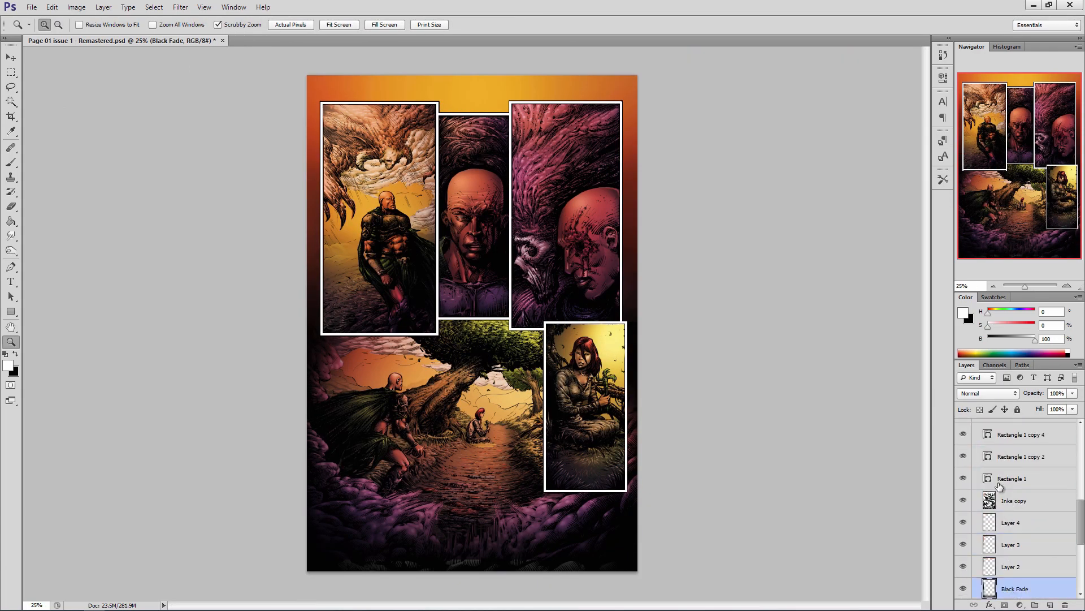
click(998, 481)
scroll(974, 515, down, 7)
scroll(964, 527, up, 2)
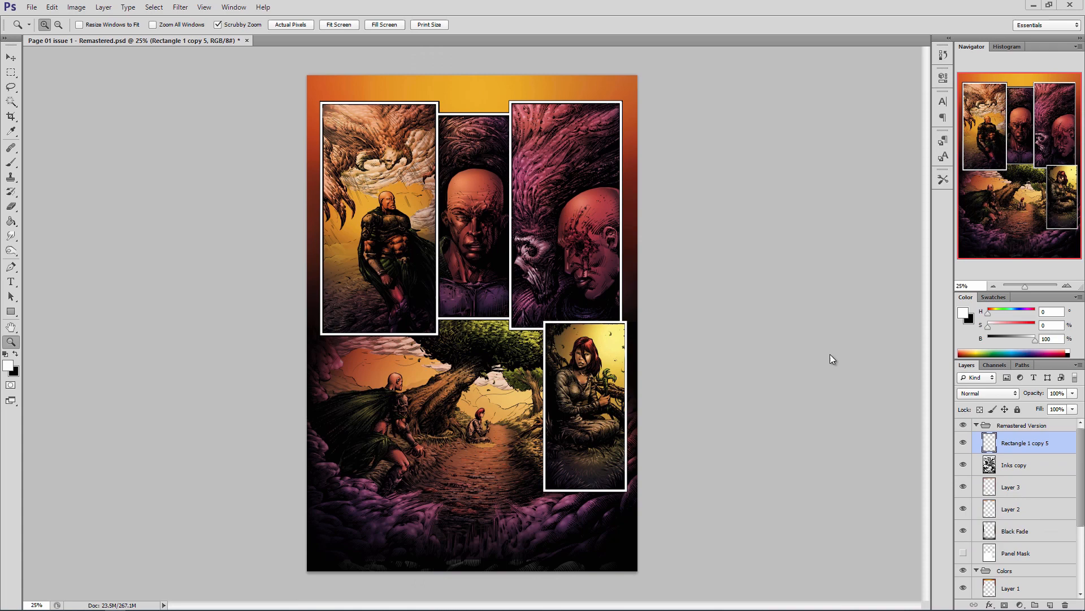
Load the merged border as a selection, add a new layer, and sample a dark purple from the artwork.
ctrl+click(992, 445)
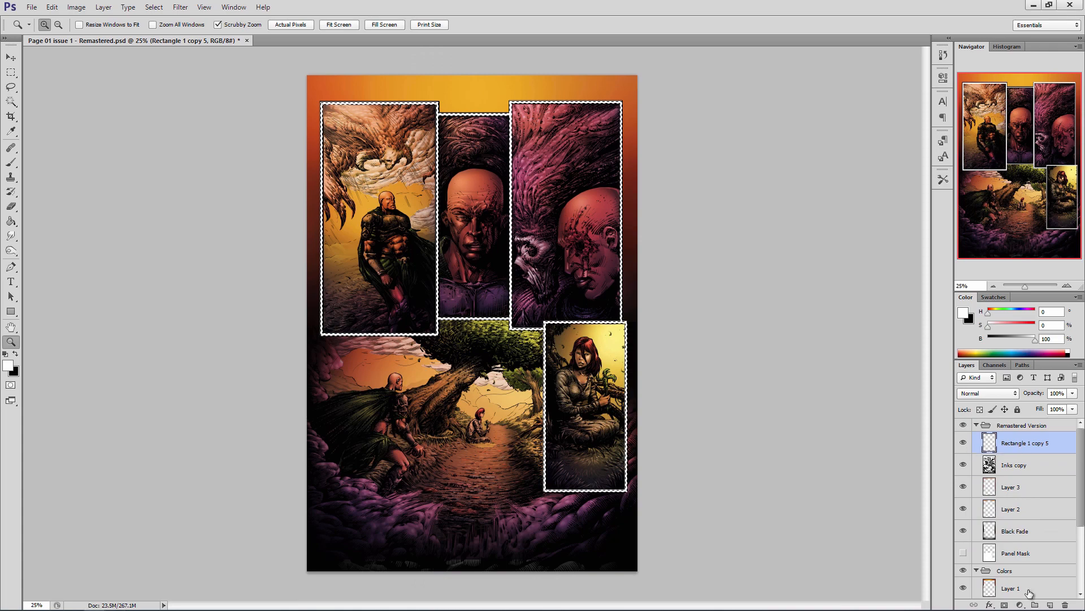
click(1050, 605)
key(m)
key(b)
alt+click(491, 299)
Fill the border selection on the new layer with the sampled foreground color and deselect.
click(11, 72)
right_click(618, 326)
click(560, 186)
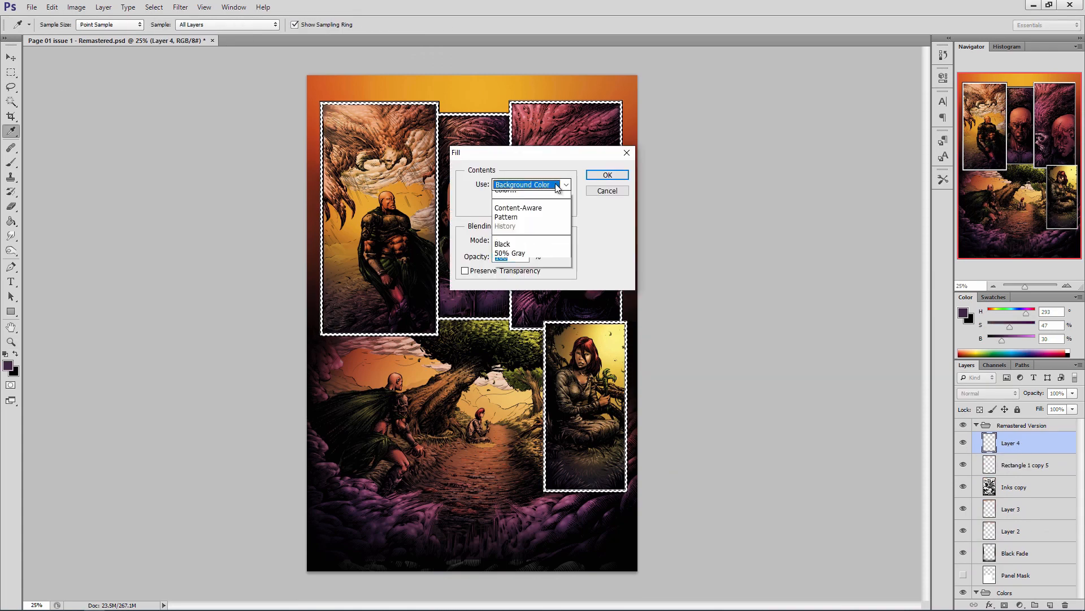
click(557, 185)
click(608, 176)
key(ctrl+d)
Hide the white border layer and paint sampled pink and red tones over the purple borders with a 1500 px brush.
click(963, 466)
ctrl+click(989, 465)
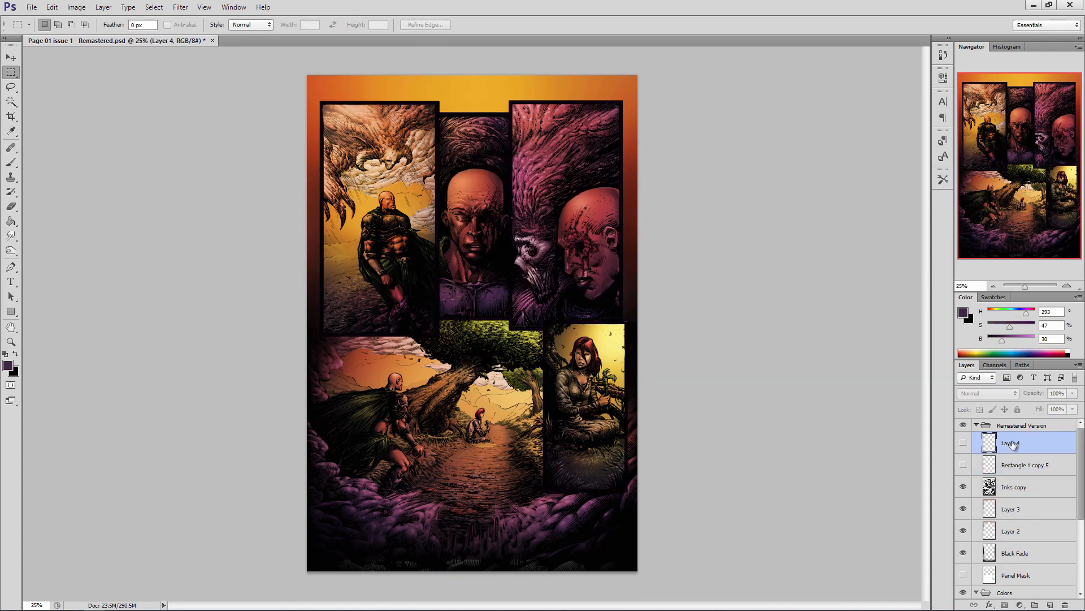
key(b)
alt+click(534, 273)
key(bracketright)
key(bracketright)
key(bracketright)
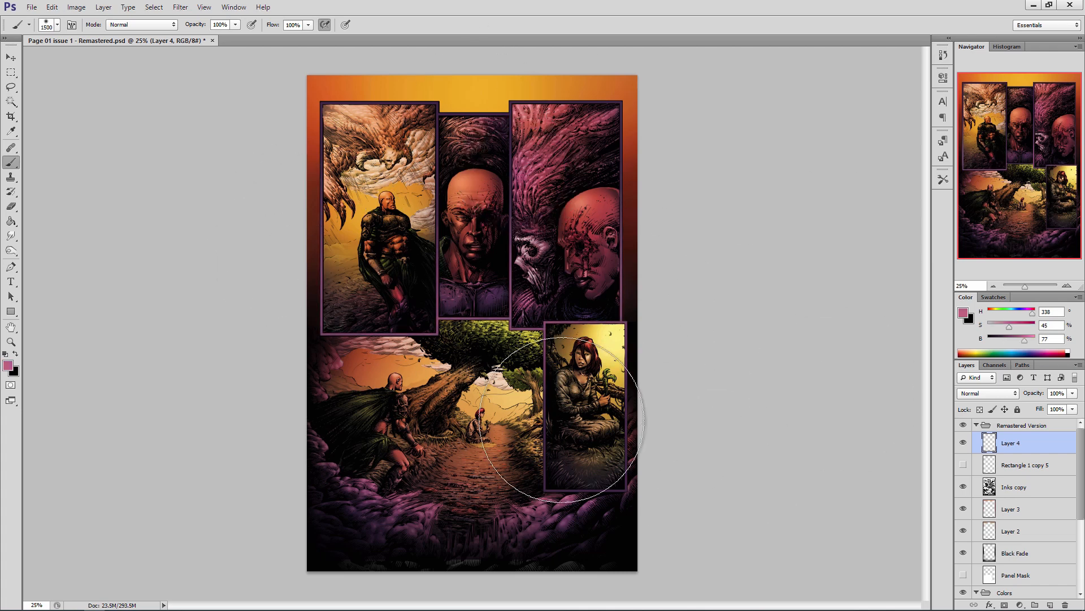
alt+click(594, 243)
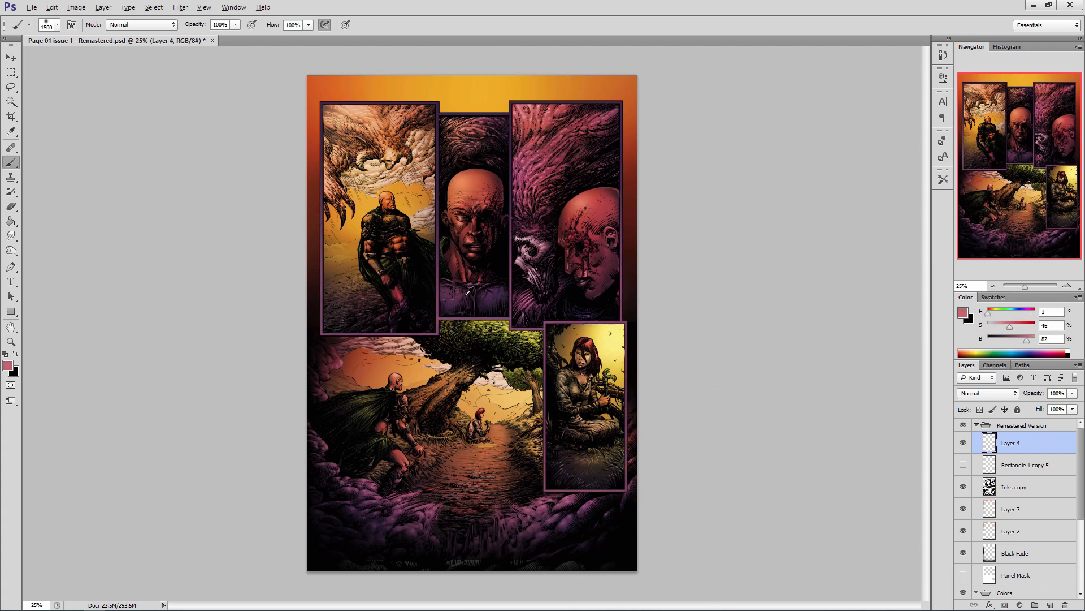
Paint blue over the upper borders with a 1300 px brush, shifting the color to hue 214 and brightness 87%.
alt+click(538, 170)
key(bracketleft)
key(bracketleft)
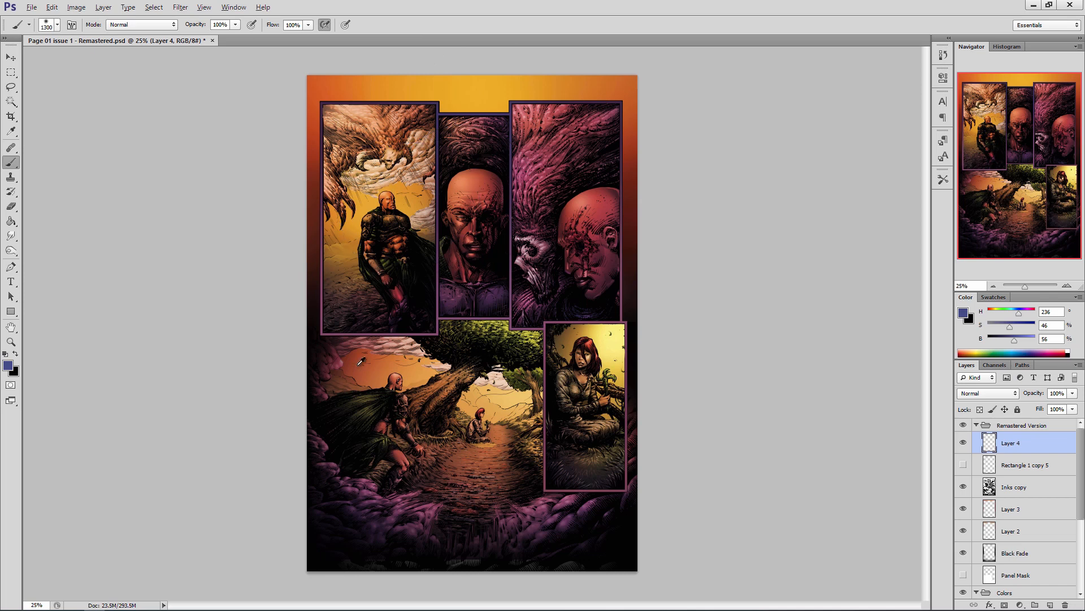
click(1016, 310)
click(1028, 339)
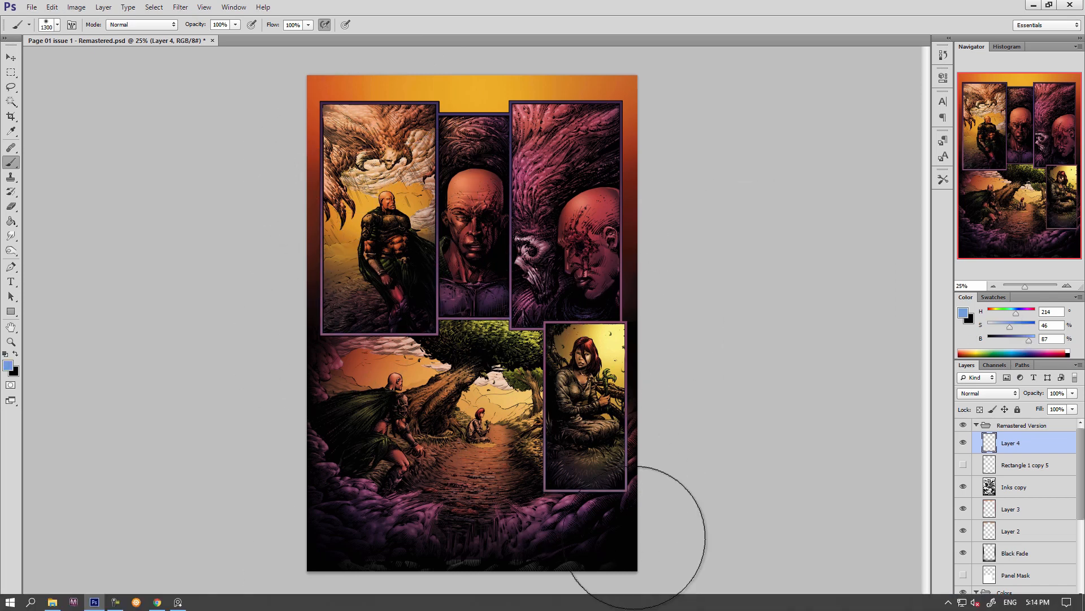
Sample a muted blue, raise its brightness to 81%, and brush it over the panel borders at 600 px.
alt+click(541, 136)
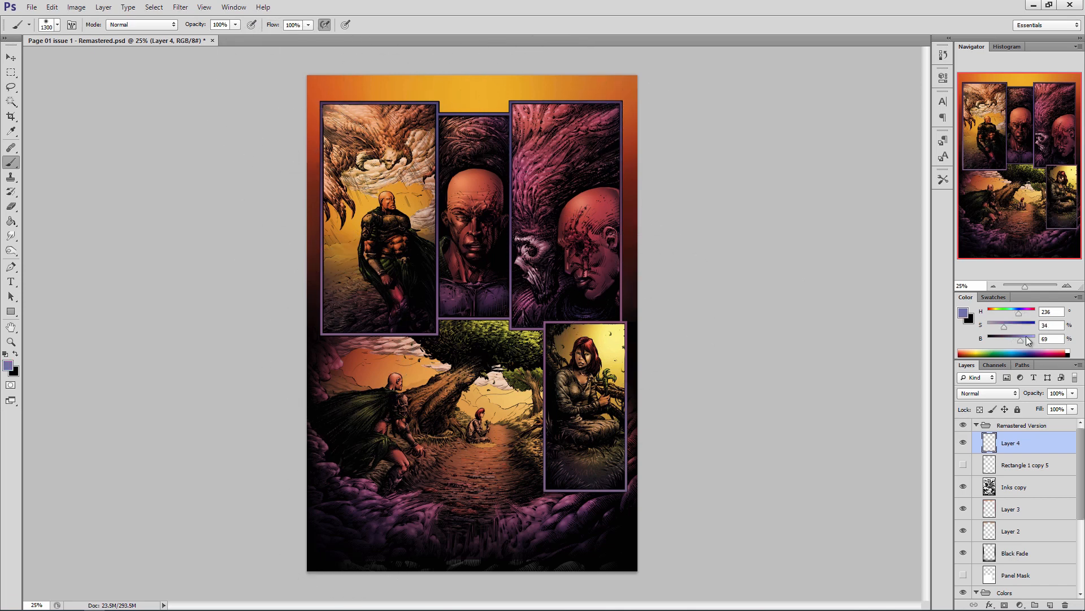
drag(1027, 340, 1026, 340)
key(bracketleft)
key(bracketleft)
key(bracketleft)
key(bracketleft)
key(bracketleft)
key(bracketleft)
key(bracketleft)
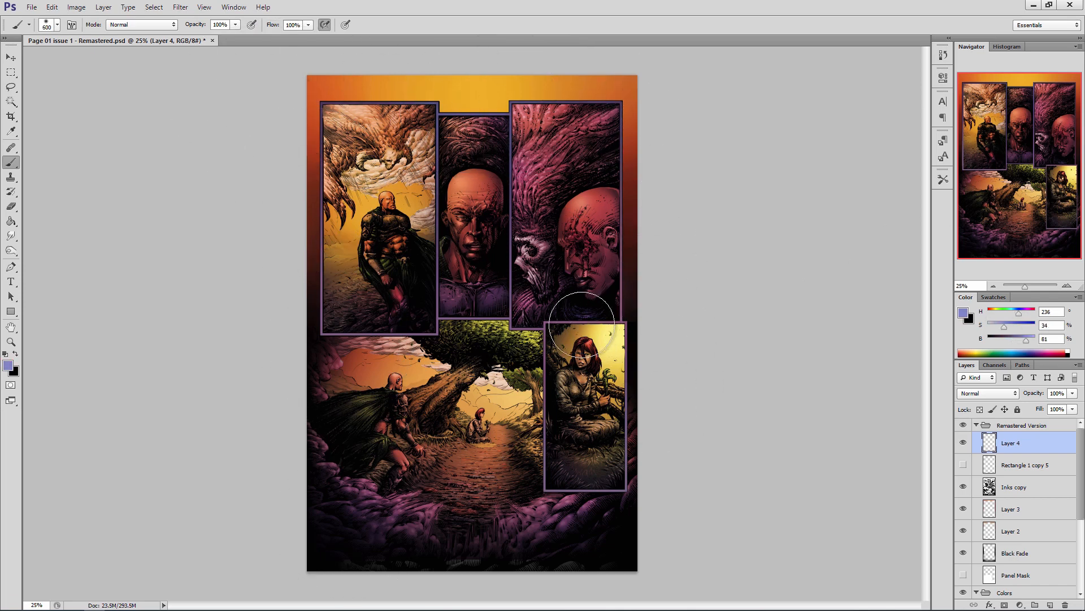
Apply a smooth Inner Bevel to the colored border layer with depth 1000%, size 0 px and soften 0 px.
double_click(1047, 444)
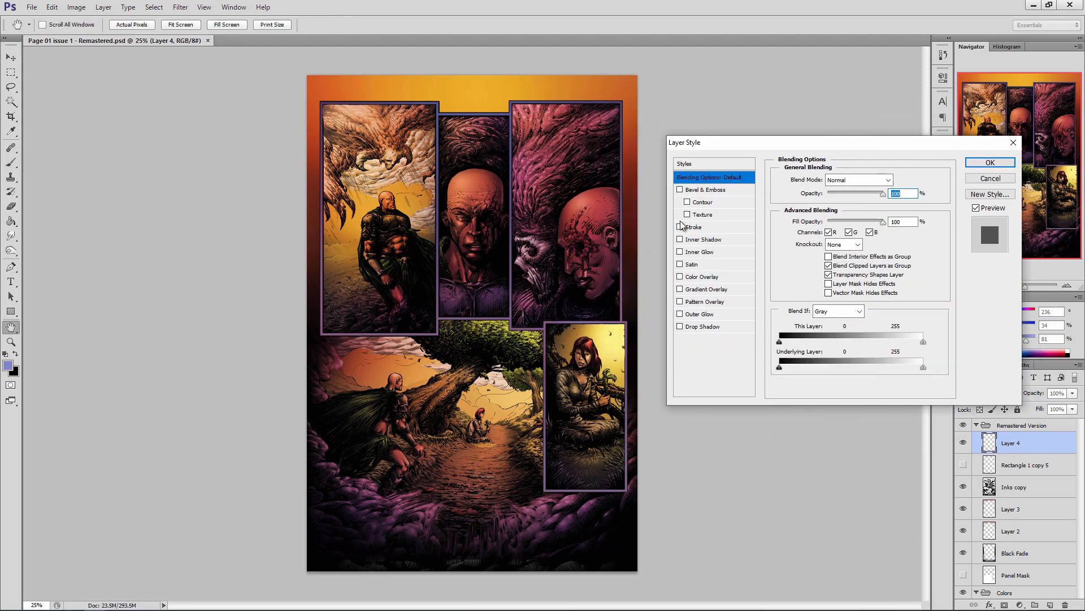
click(704, 189)
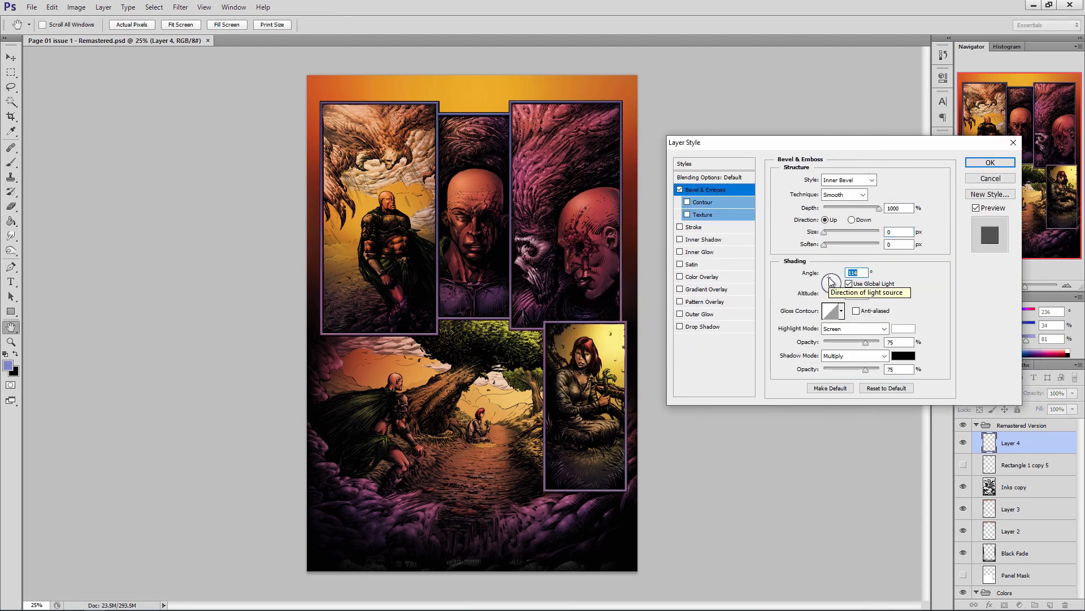
click(991, 162)
Add a new layer above Spec in the Colors group, paint dark purple along the page's lower area, and save the file.
drag(1081, 484, 1081, 568)
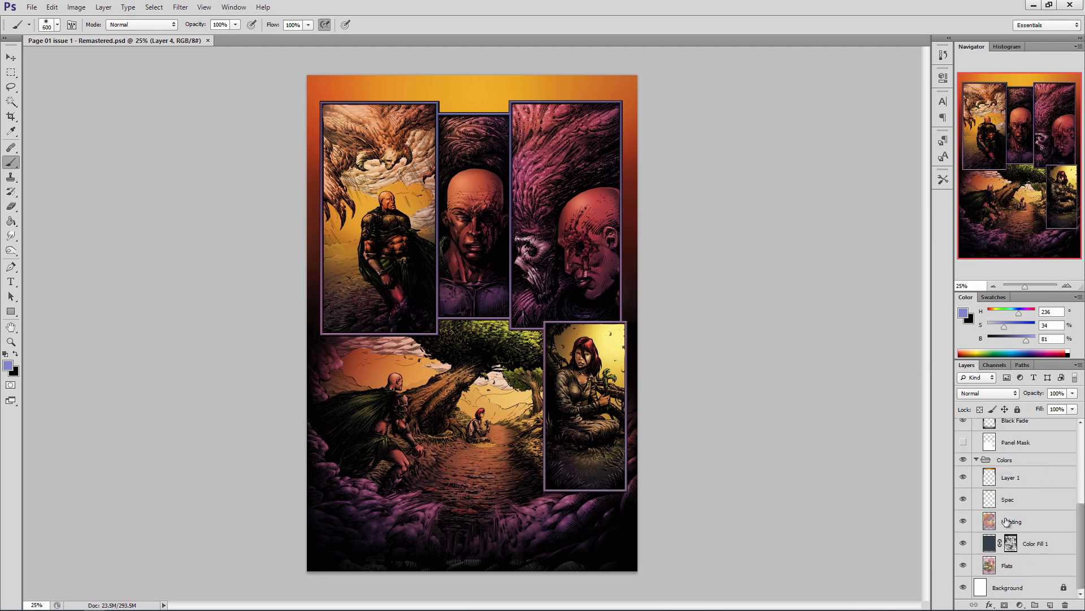
click(1012, 499)
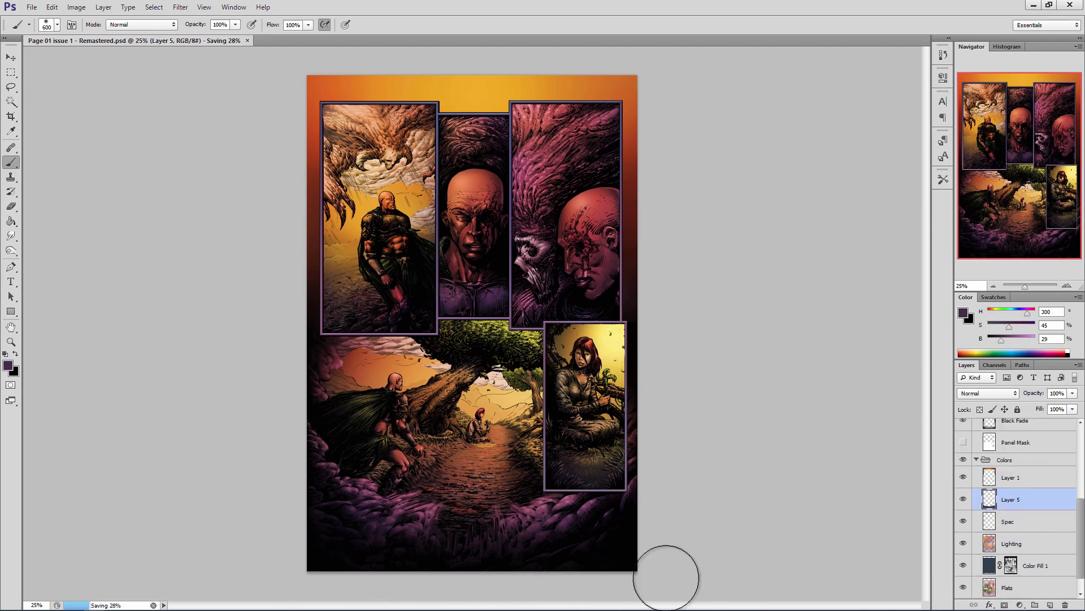
Add another layer above Layer 5 and paint sampled skin-tone shading on the middle panel's face at 61% brush opacity.
key(ctrl+plus)
key(ctrl+shift+alt+n)
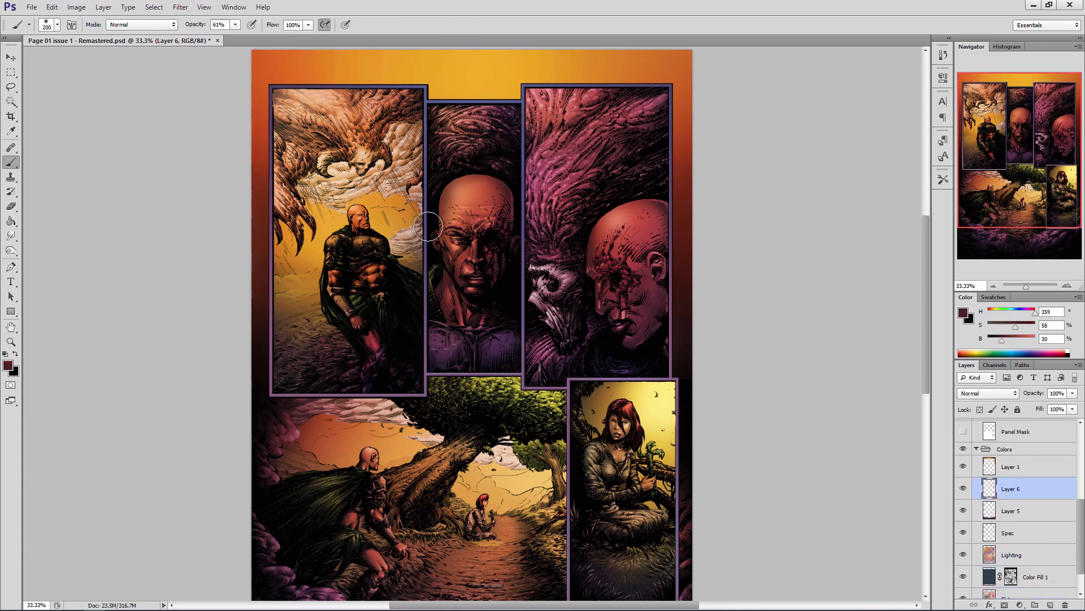
key(l)
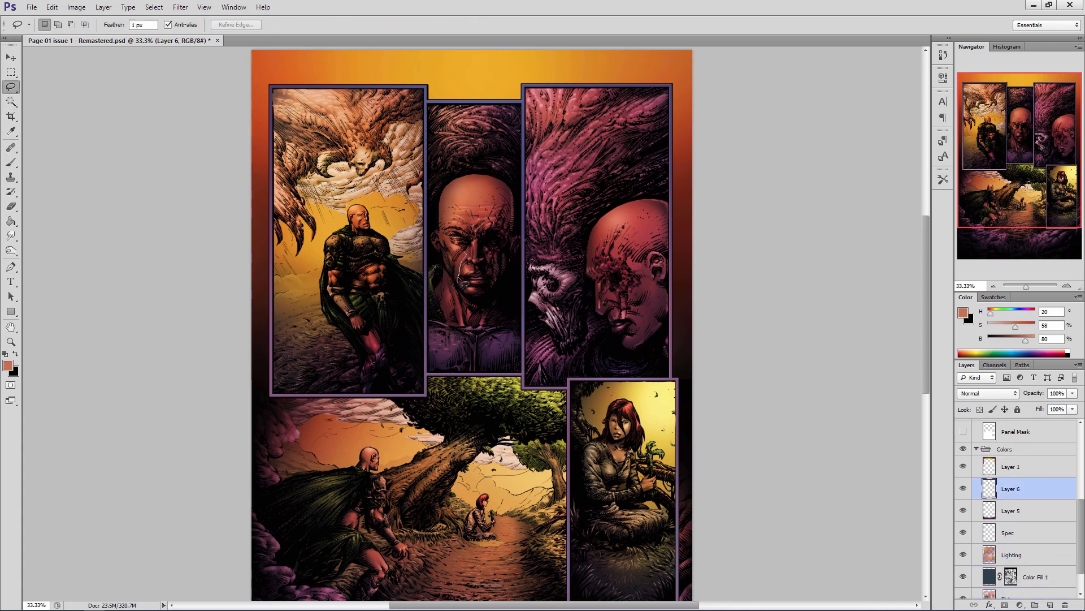
key(b)
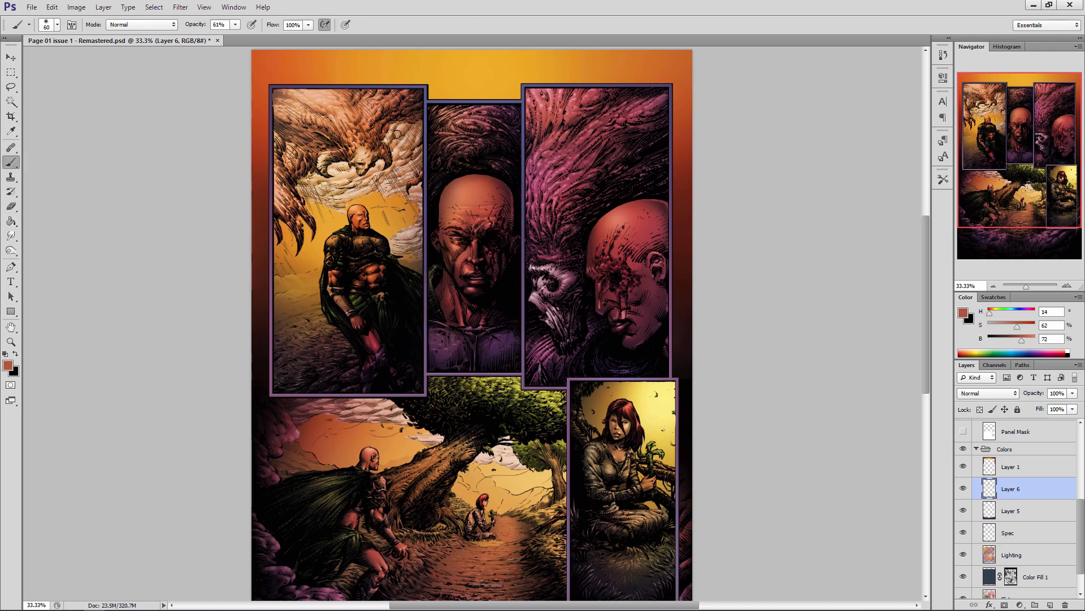
key(l)
key(b)
alt+click(467, 242)
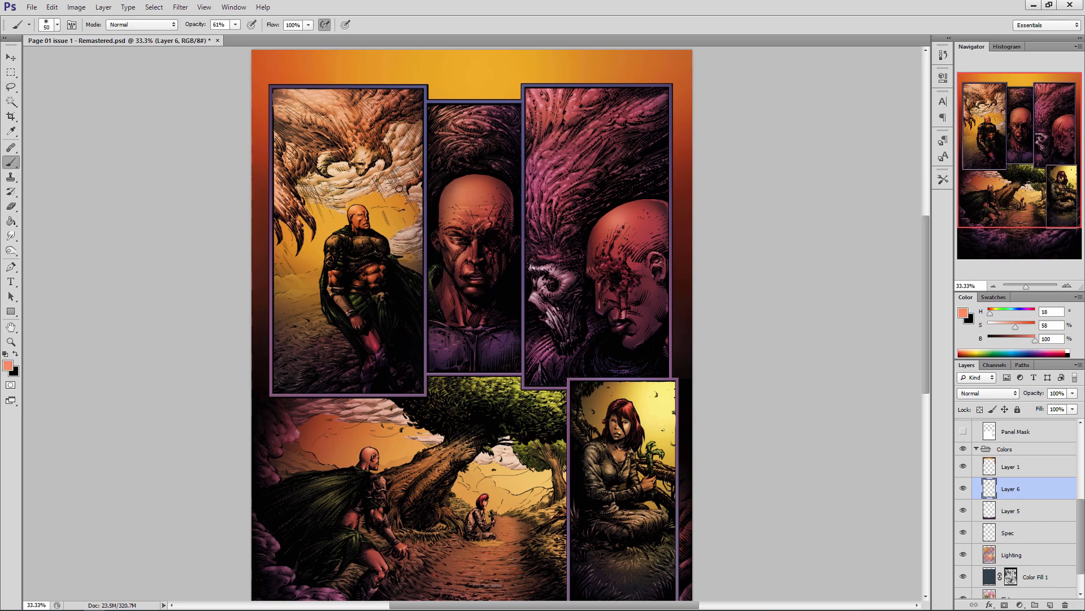
Lasso areas of the middle panel's cheek and neck and paint them with sampled orange and brown skin tones.
key(l)
key(b)
alt+click(450, 268)
key(l)
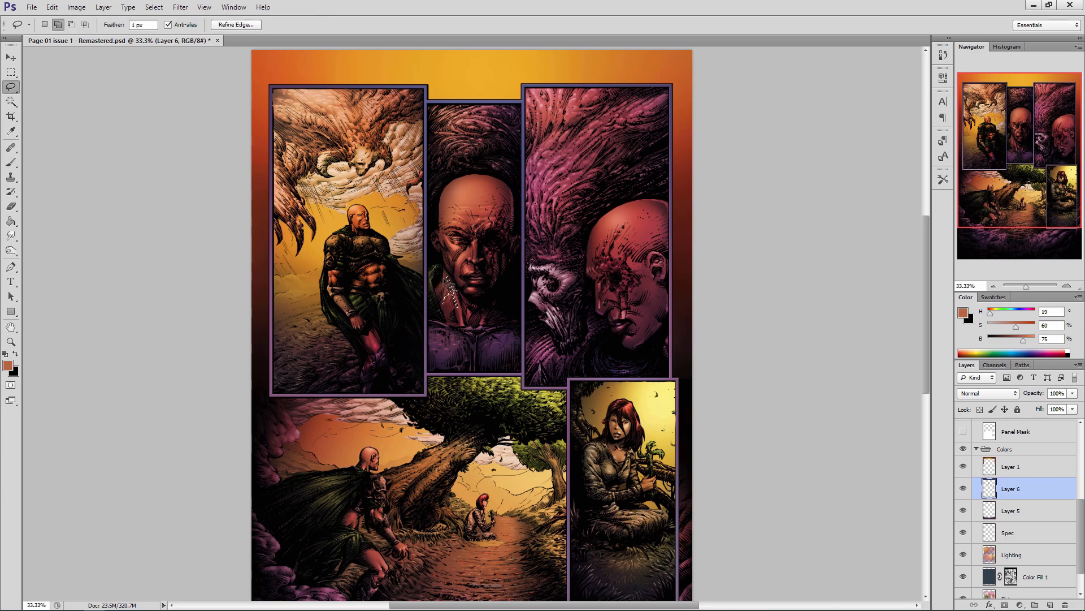
key(b)
alt+click(441, 294)
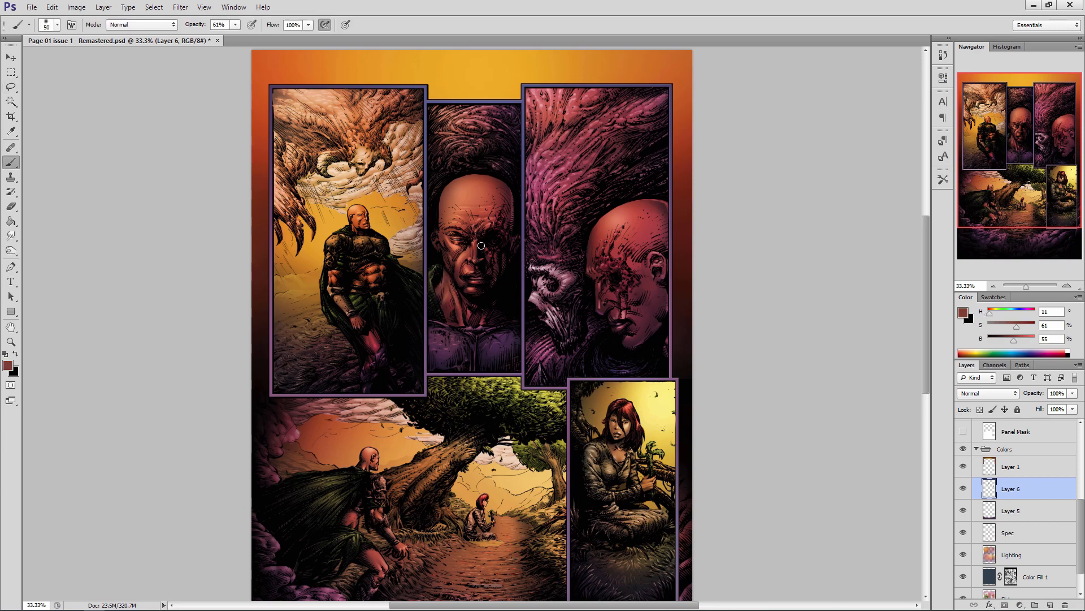
key(l)
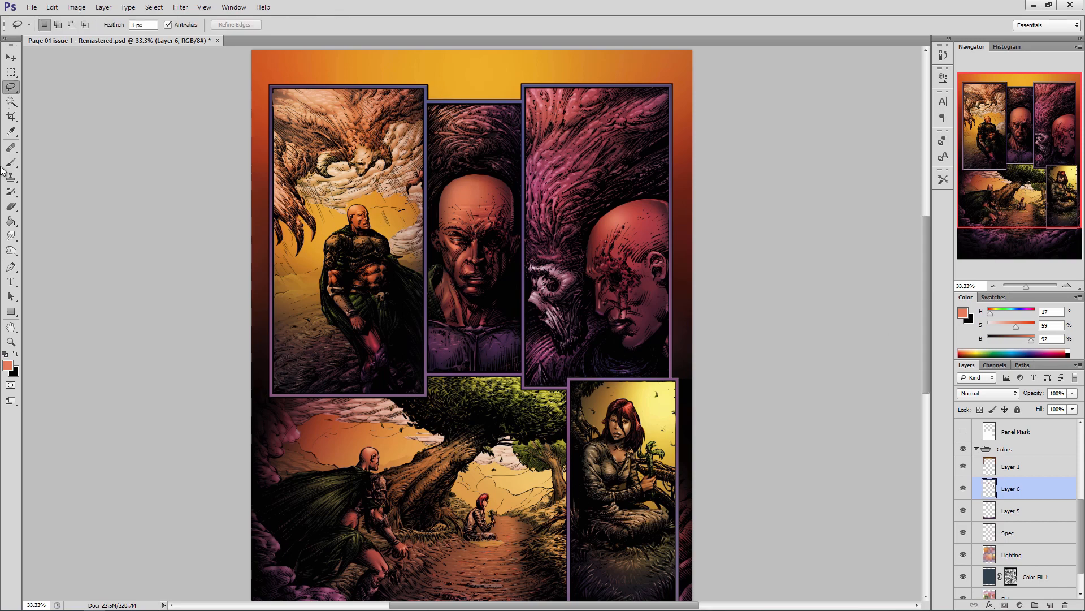
Select the third panel's bald head from the Flats layer with the Magic Wand, then make Layer 6 active for painting.
key(b)
click(1041, 562)
click(1037, 594)
key(w)
click(608, 243)
click(995, 481)
key(b)
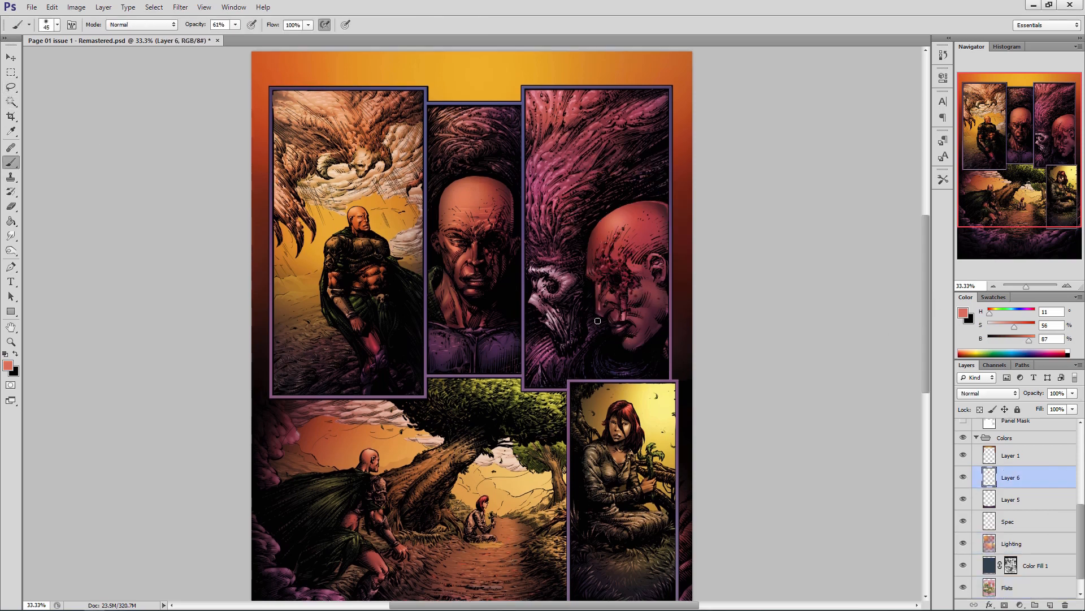
Lasso the crown of the third panel's bald head and brush reddish skin tones onto it.
key(l)
mouse_move(663, 214)
mouse_down()
mouse_move(618, 244)
mouse_move(656, 204)
mouse_up()
key(b)
click(634, 206)
key(bracketleft)
key(bracketleft)
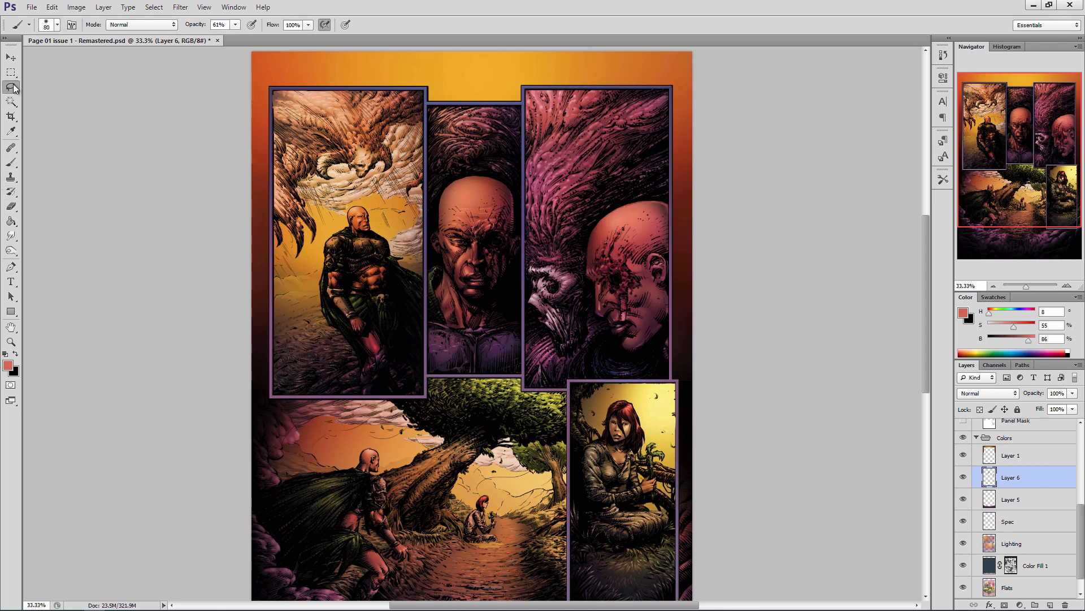
Lasso patches of the third panel's cheek and jaw on Layer 6 and brush reddish skin tones onto them.
click(12, 88)
drag(629, 259, 639, 295)
key(b)
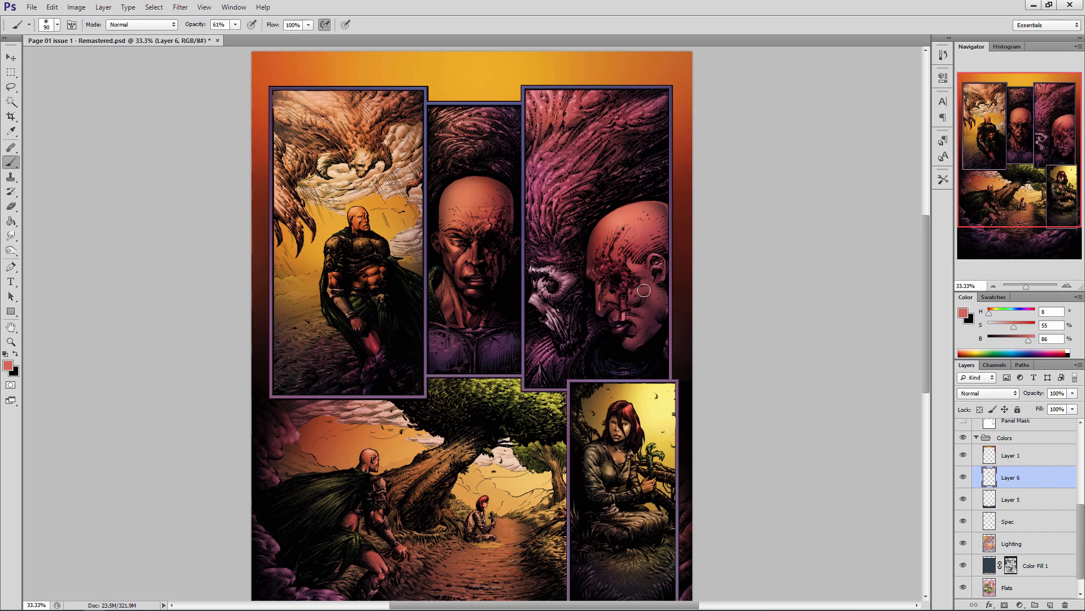
key(l)
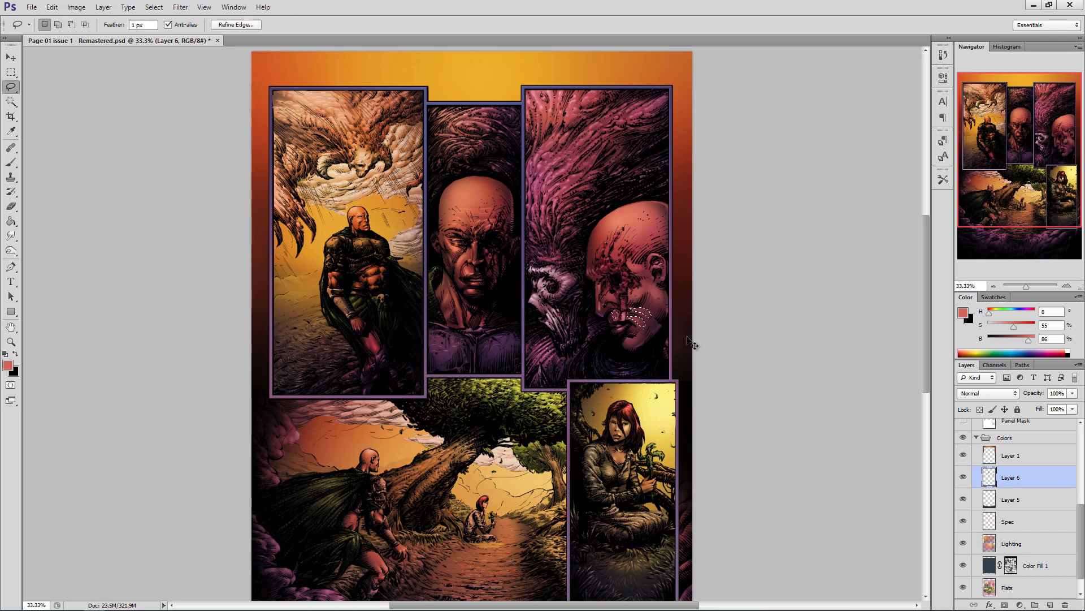
key(ctrl+d)
key(b)
key(l)
key(b)
key(l)
key(ctrl+d)
key(b)
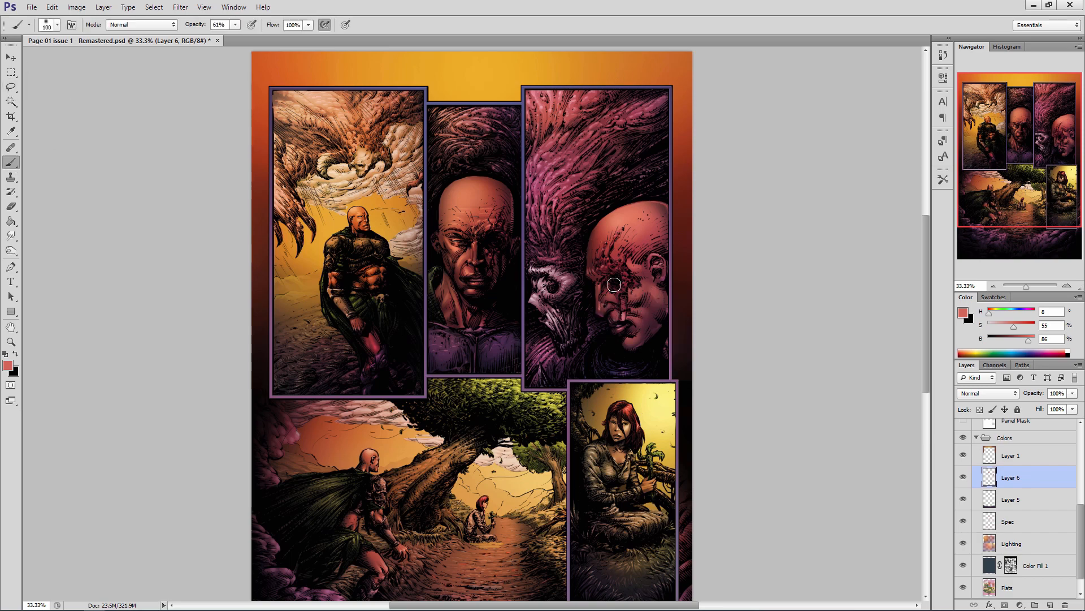
key(bracketleft)
key(bracketleft)
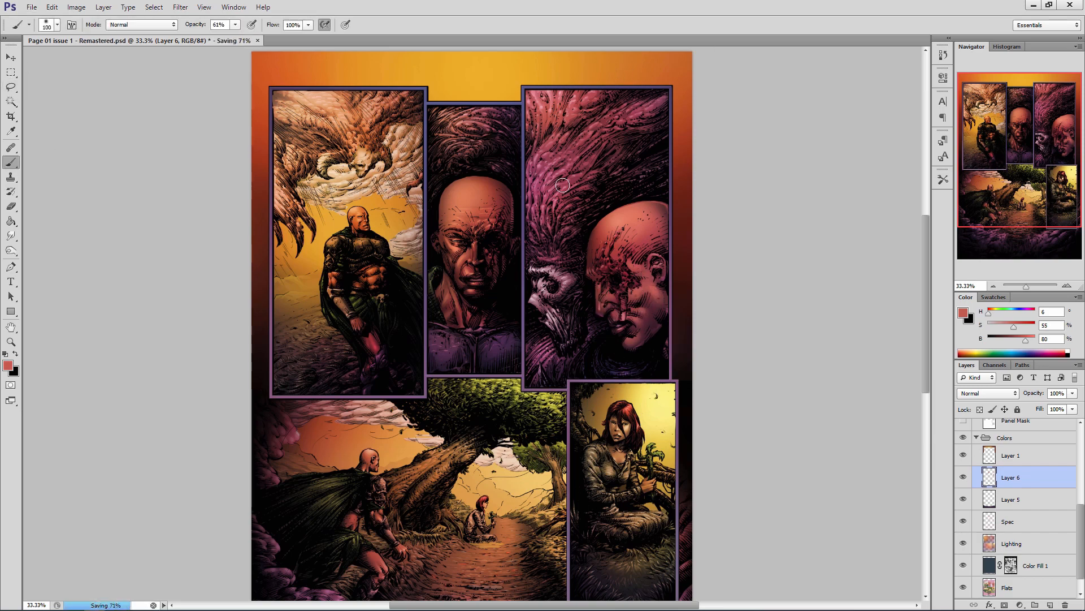
Select the third panel's background from the Flats layer with the Magic Wand.
alt+click(664, 206)
click(1063, 591)
click(11, 102)
click(661, 226)
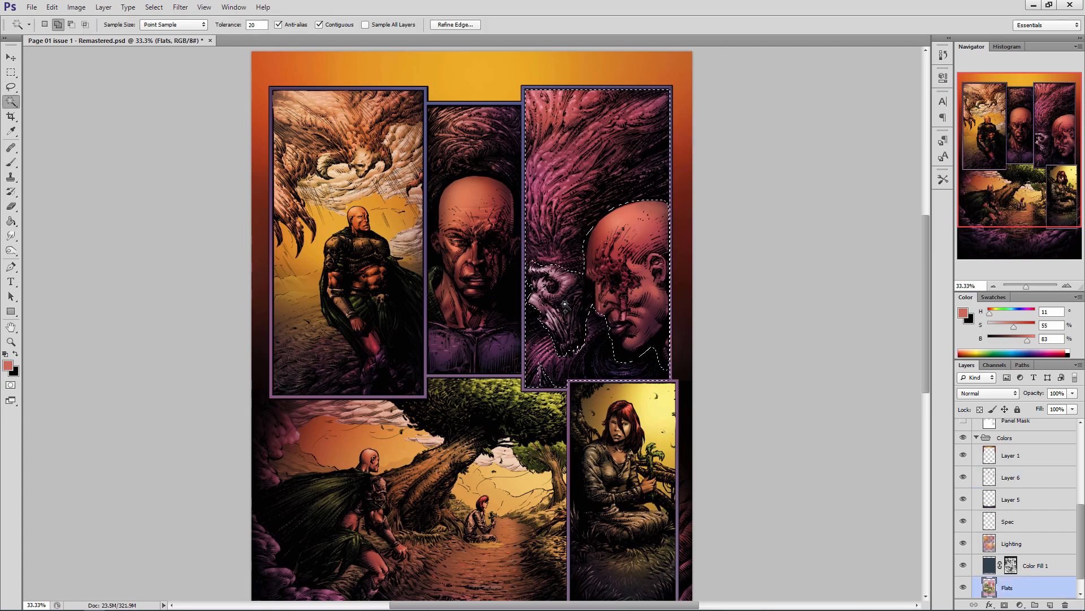
Add a Multiply layer above Layer 6 and brush muted blue (H 236, S 32, B 51) shadows onto the third panel's background.
click(1028, 473)
click(11, 163)
click(1050, 604)
click(988, 394)
click(967, 120)
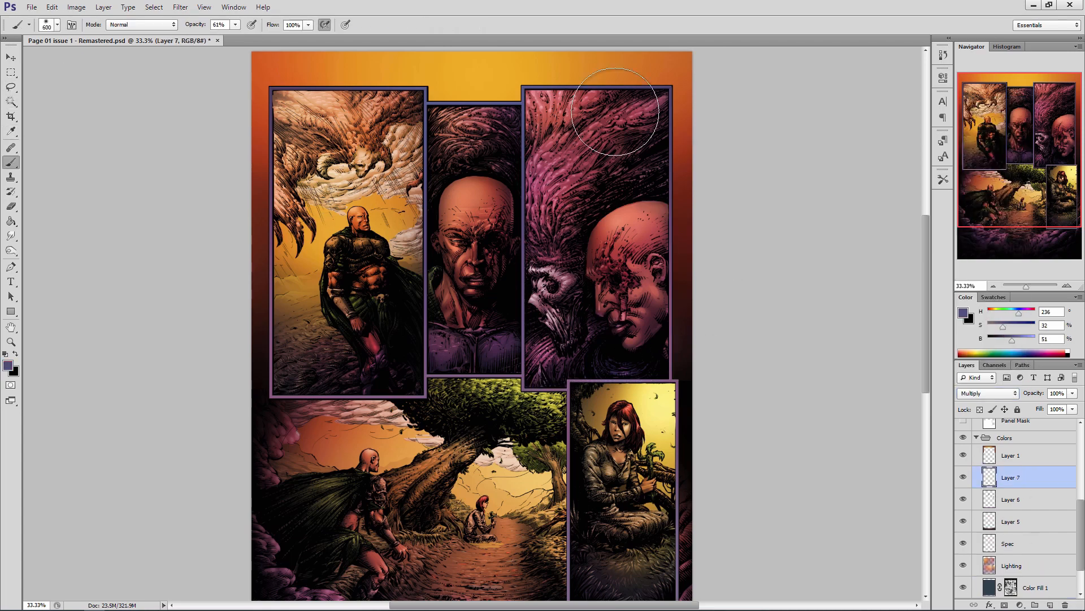
key(bracketleft)
key(bracketleft)
key(bracketleft)
key(bracketleft)
key(bracketleft)
drag(547, 149, 534, 95)
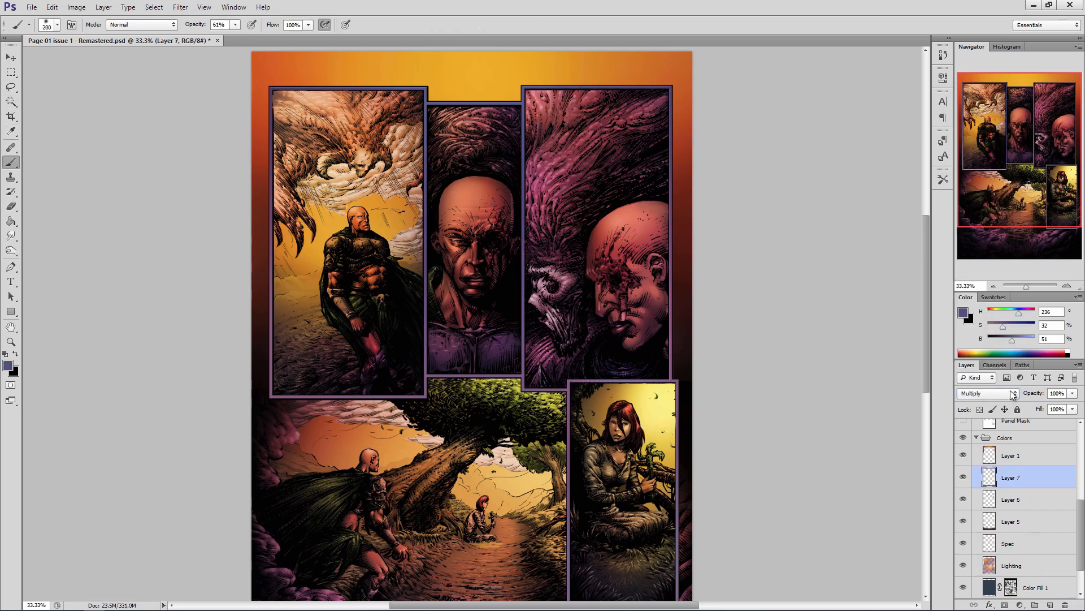
Rename the Multiply layer Shadow Overlay and add a layer named Highlight Overlay above it.
text(rlay)
key(Return)
key(ctrl+alt+shift+n)
double_click(1014, 470)
text(Hig)
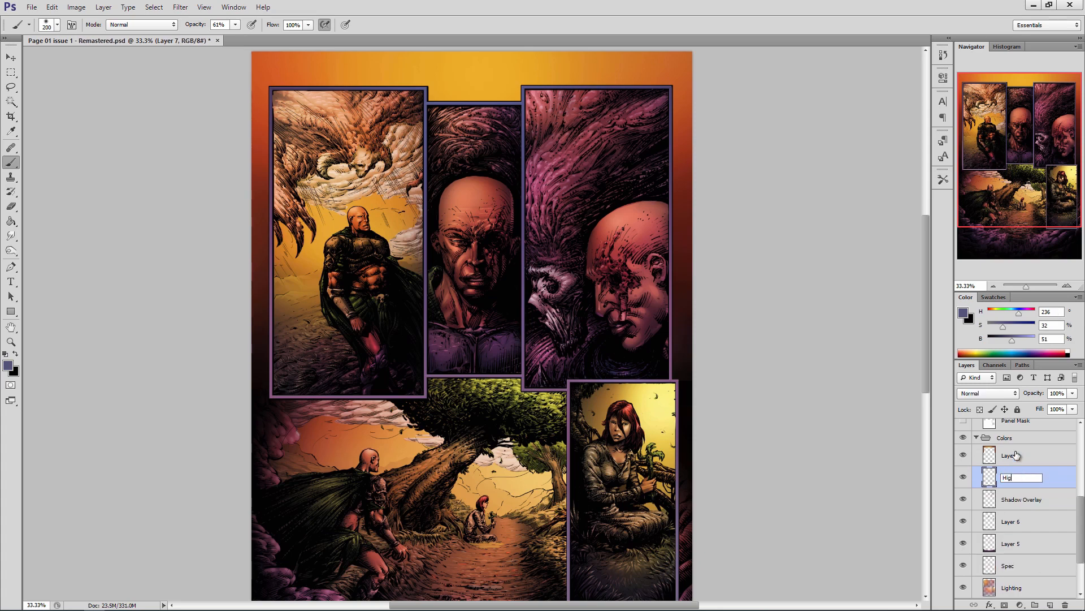
Set Highlight Overlay to Overlay mode and brush peach (H 21, S 50, B 100) highlights onto the third panel.
drag(1031, 339, 1035, 339)
click(987, 393)
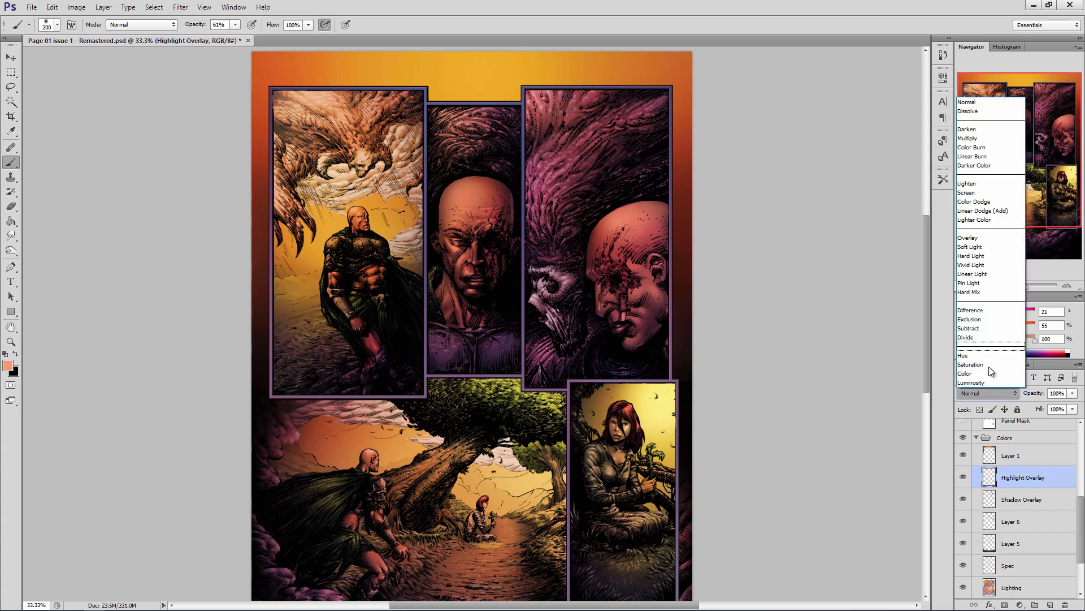
click(971, 238)
drag(989, 313, 991, 313)
drag(1013, 326, 1012, 327)
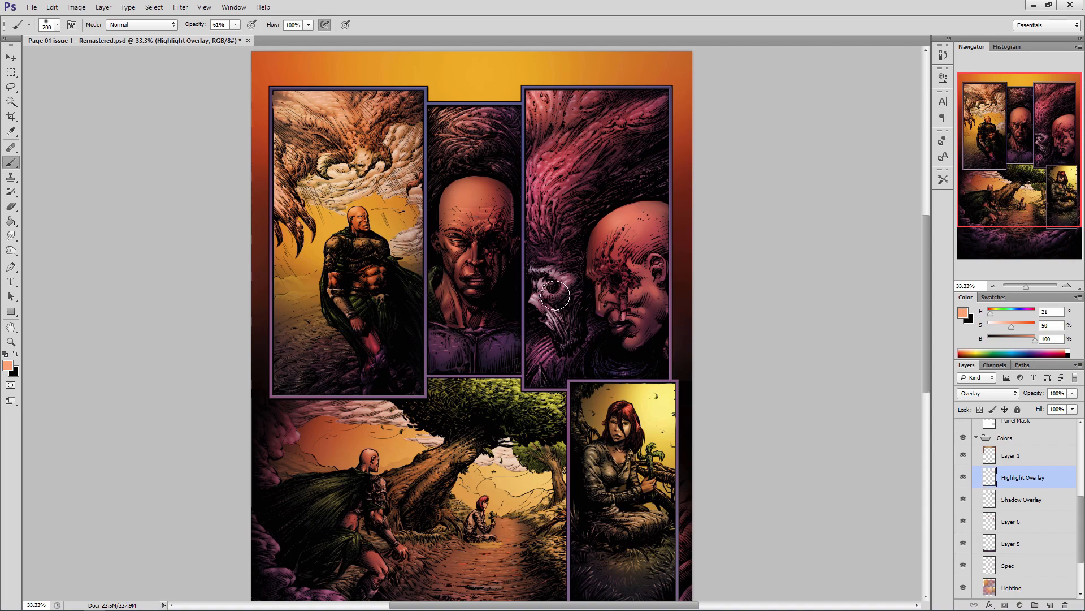
drag(614, 236, 668, 242)
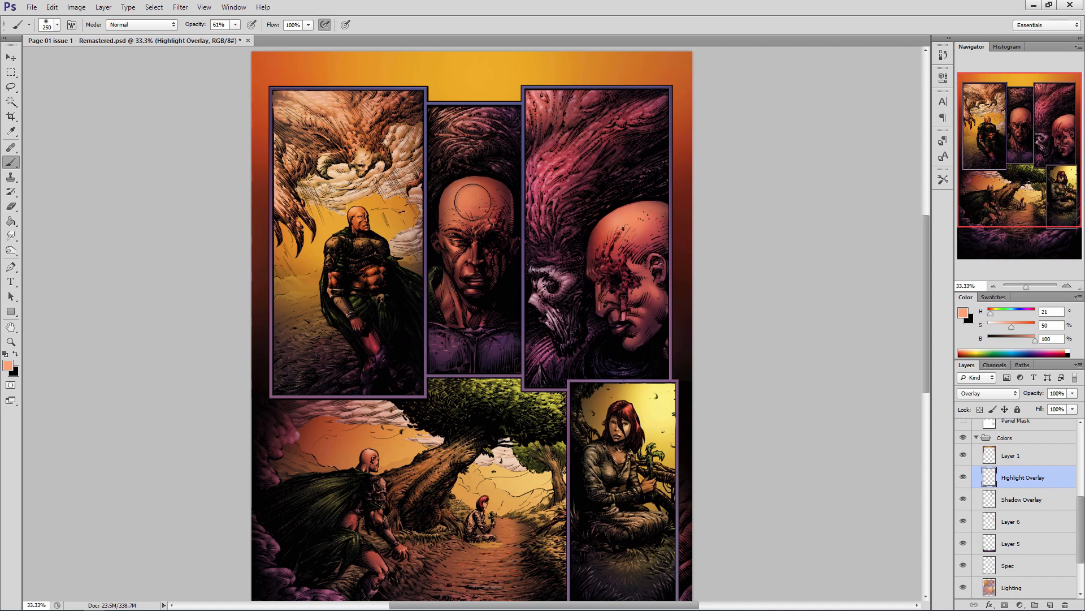
Brush a peach highlight on the middle panel's bald head and light blue (H 189, S 50, B 100) highlights on the shirt.
click(471, 201)
key(bracketleft)
key(bracketleft)
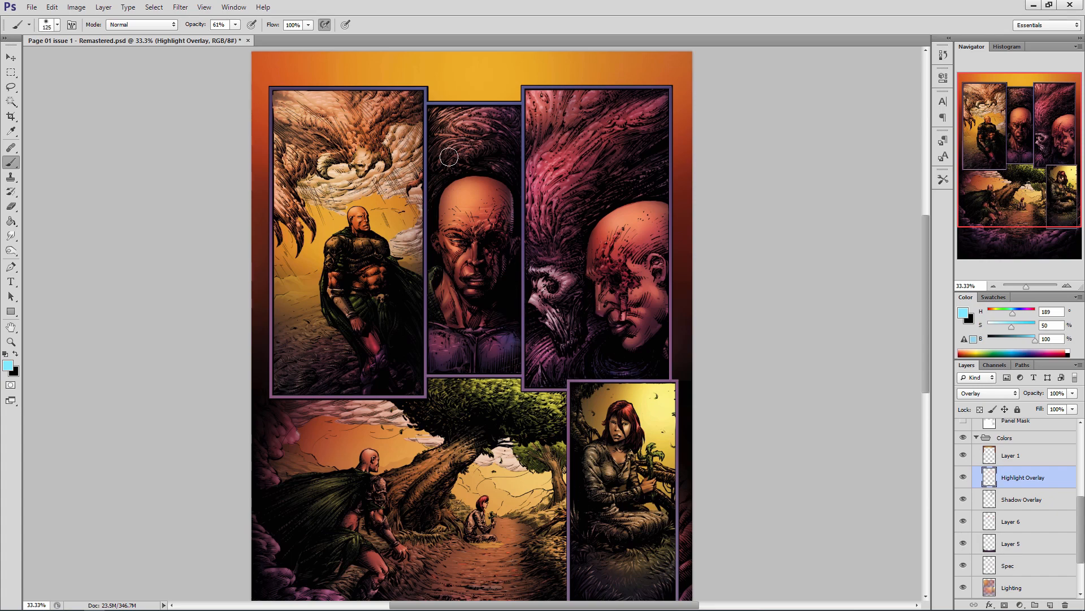
Paint blue (H 223, S 50, B 71) shadows on the Shadow Overlay layer and save the document.
key(alt+bracketleft)
click(1016, 311)
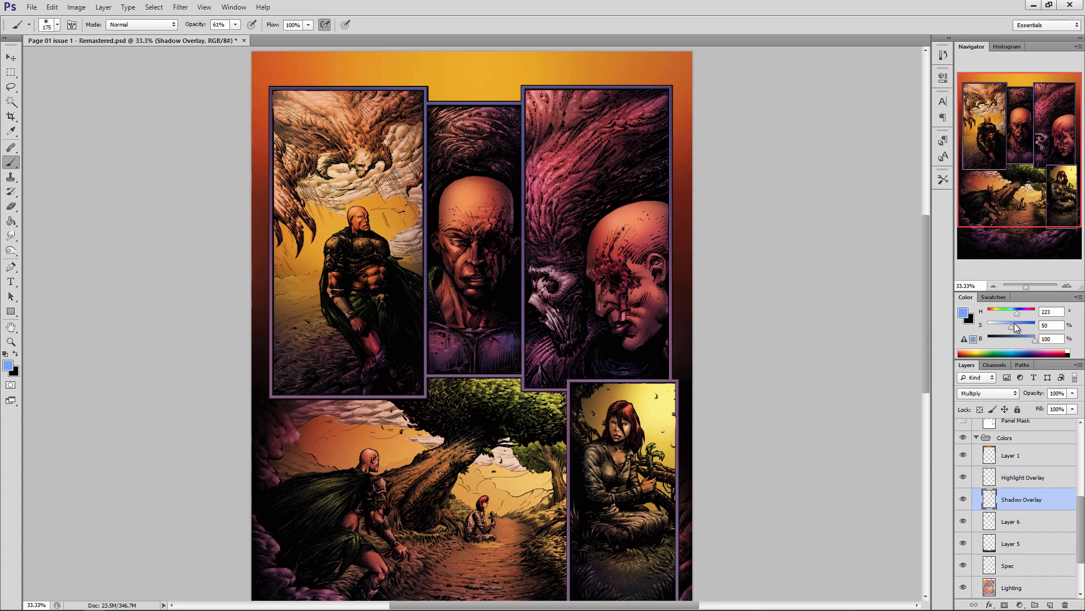
key(ctrl+s)
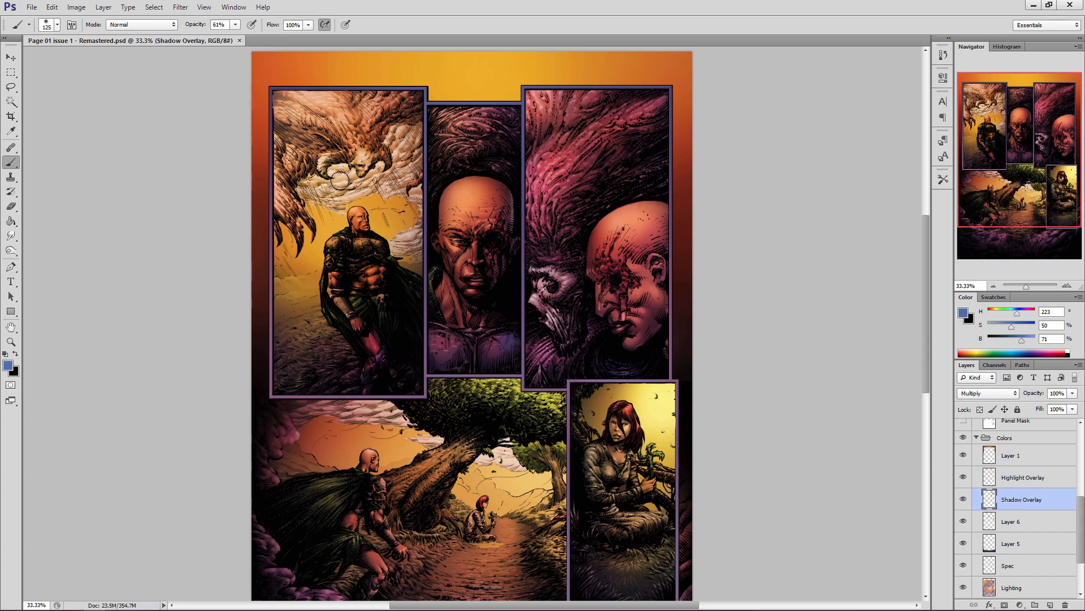
Select the first panel's sky, creature and ground areas around the figure from the Flats layer with the Magic Wand.
scroll(1012, 584, down, 2)
click(1032, 555)
click(1024, 591)
key(w)
click(330, 229)
shift+click(362, 189)
shift+click(290, 270)
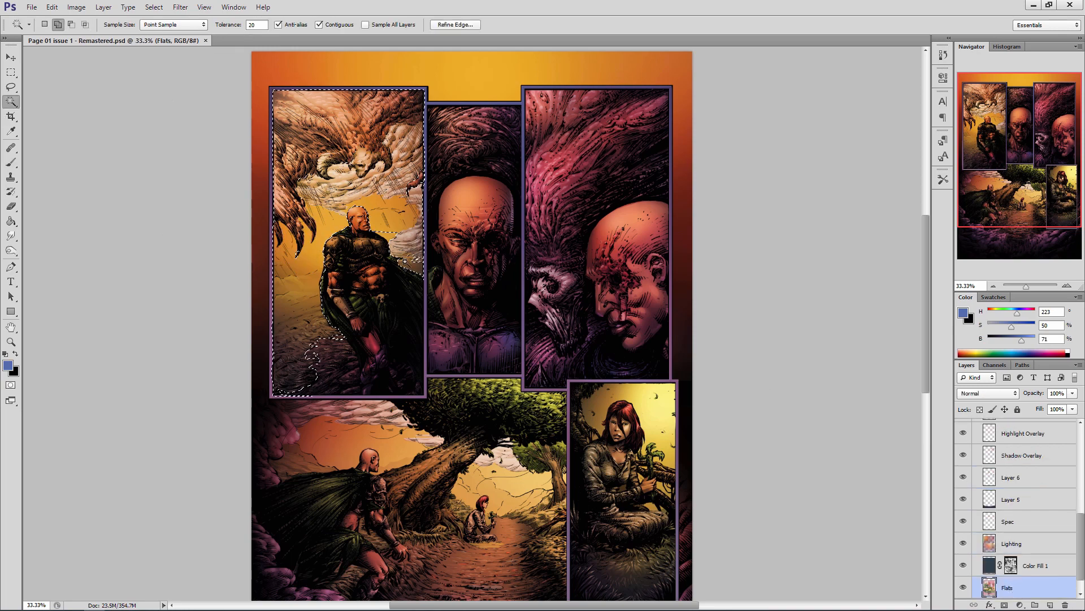
shift+click(402, 260)
shift+click(330, 368)
key(l)
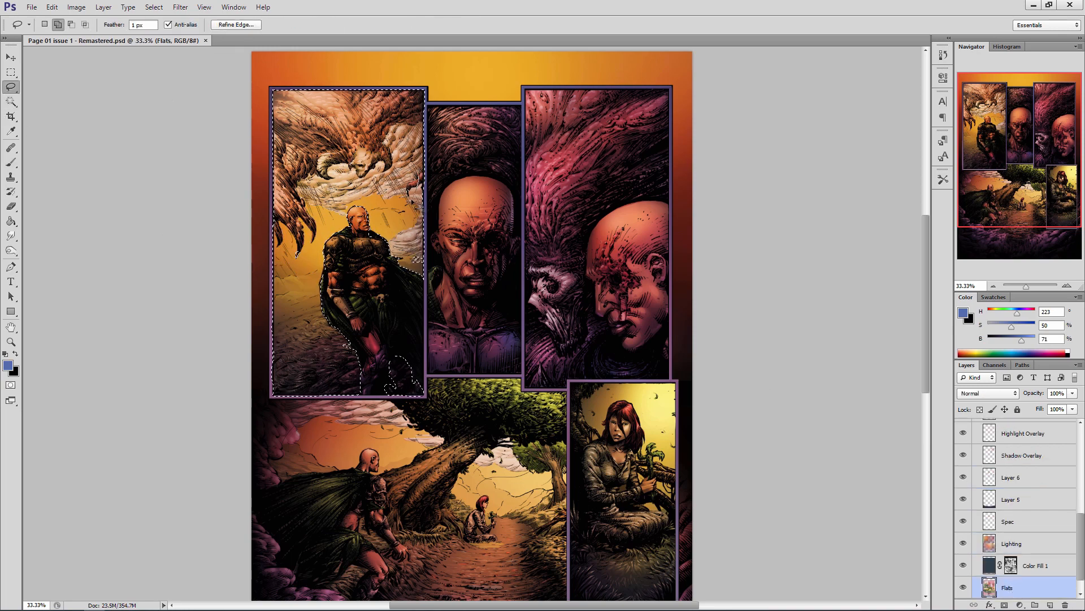
Add Layer 7 above Layer 6, clean up the selection around the figure, and fill it with blue.
scroll(1023, 503, up, 2)
click(1025, 503)
click(1050, 605)
click(13, 75)
right_click(329, 254)
click(1064, 502)
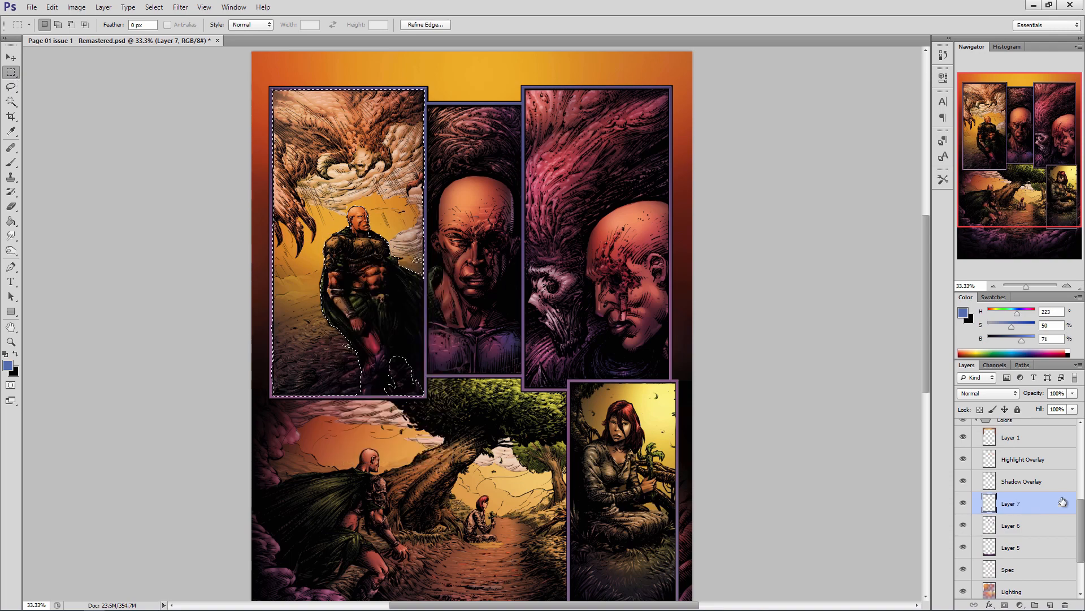
key(l)
drag(342, 333, 361, 341)
key(m)
right_click(354, 197)
click(391, 359)
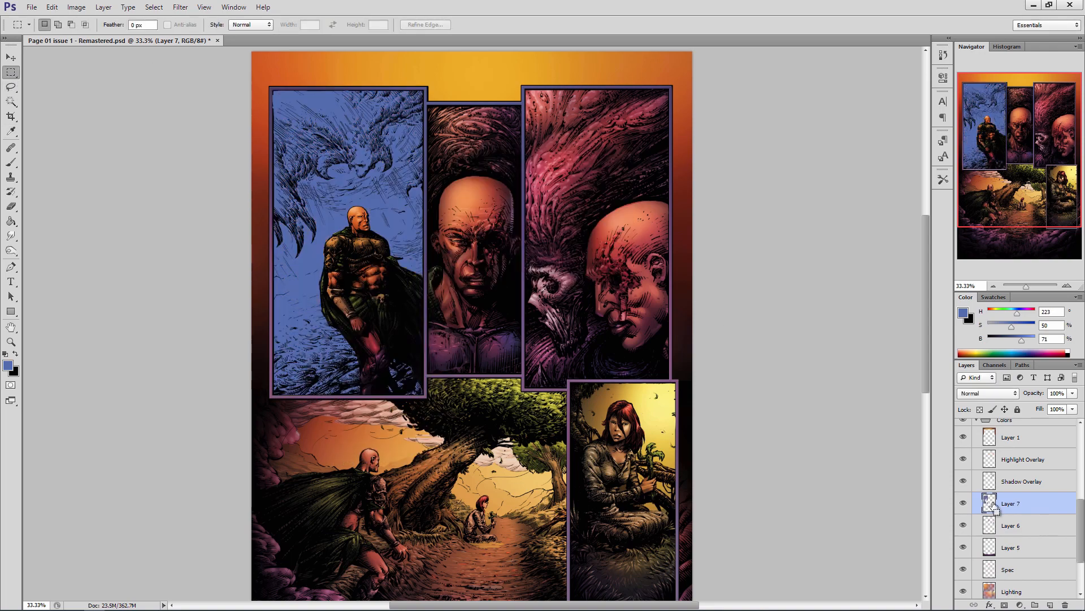
Add Layer 8 above the blue fill layer and rename Layer 6 as Color Tweaks.
click(1050, 605)
double_click(1011, 546)
text(Color Tweaks)
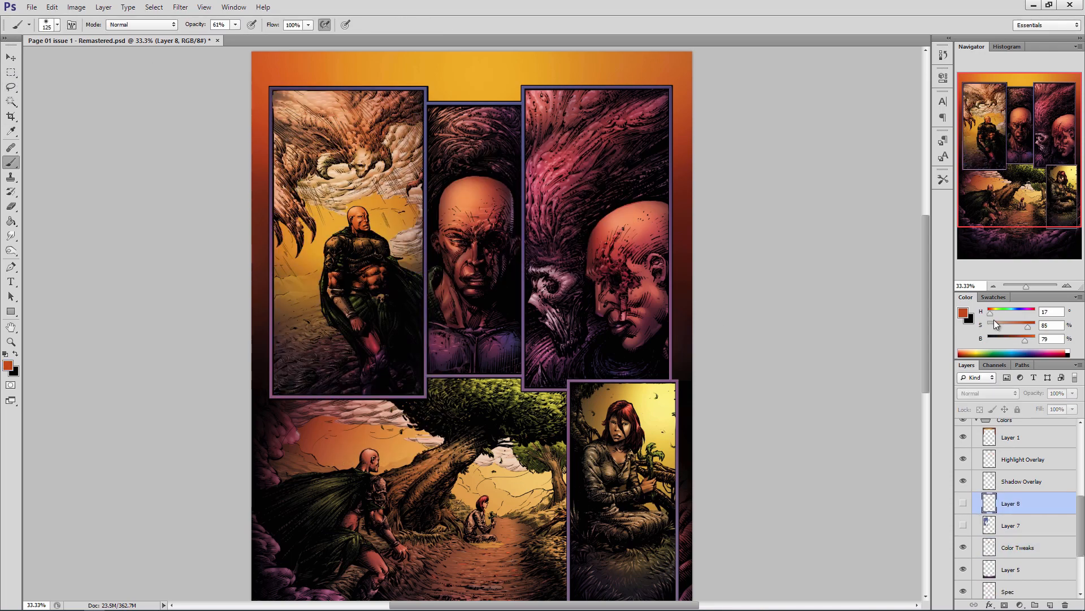
Draw an orange (H 17, S 77, B 88) to transparent gradient down the first panel's background on Layer 8.
click(11, 221)
click(52, 219)
click(963, 503)
drag(336, 86, 336, 300)
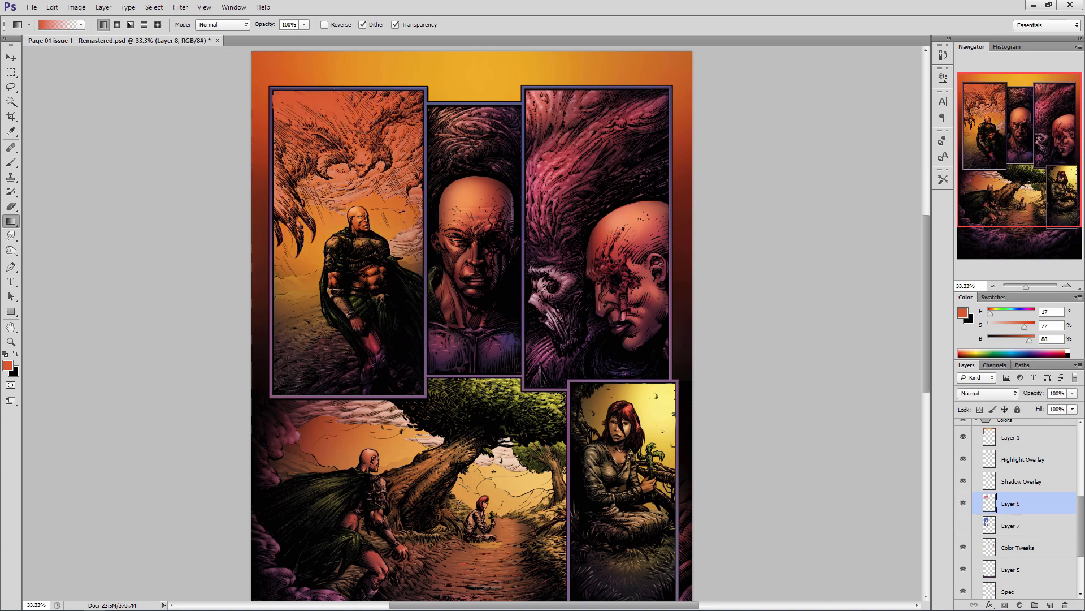
Compare blend modes on Layer 8 and set the orange gradient to Soft Light.
click(987, 393)
click(985, 379)
key(Down)
key(Down)
key(Down)
key(Down)
key(Down)
key(Down)
key(Down)
key(Down)
key(Down)
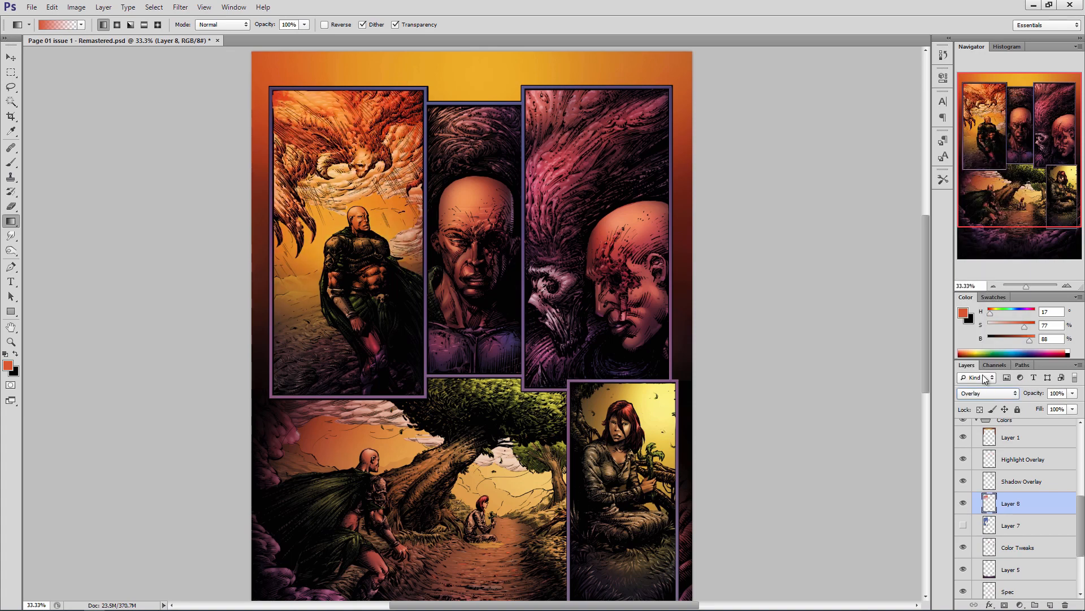
key(Down)
key(Down)
key(Down)
key(Down)
key(Down)
key(Down)
key(Down)
key(Down)
key(Down)
key(Down)
key(Down)
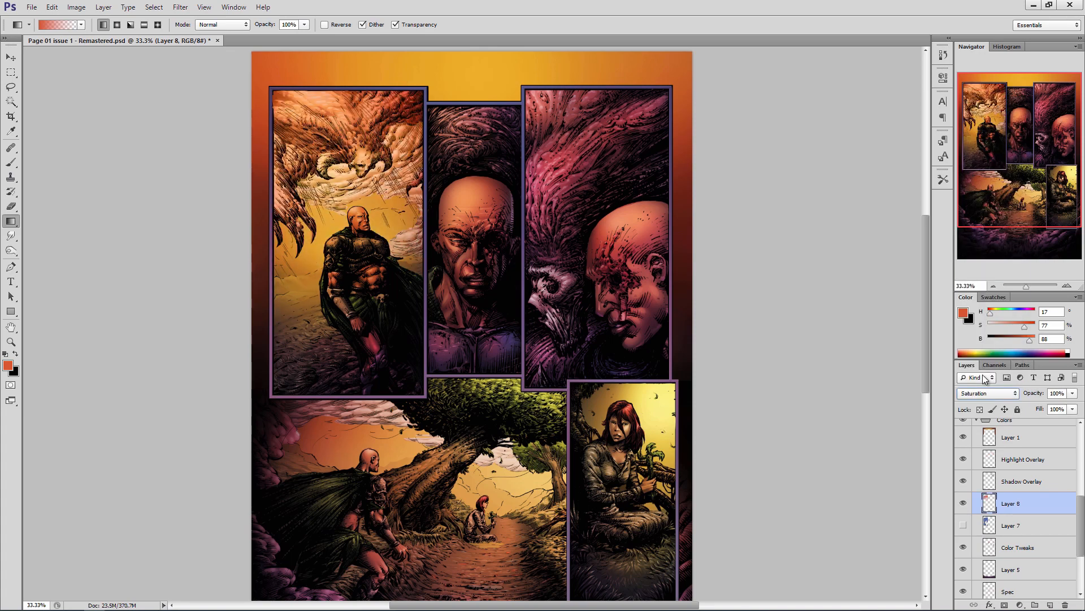
click(975, 394)
click(970, 247)
click(963, 502)
click(964, 503)
Try a duplicate of Layer 8 above the inks in Normal mode at 31% opacity, and delete the duplicate.
key(ctrl+j)
mouse_move(1023, 505)
mouse_down()
mouse_move(1042, 404)
mouse_move(1026, 497)
mouse_up()
click(987, 394)
click(967, 102)
click(1072, 393)
drag(1072, 406, 1032, 407)
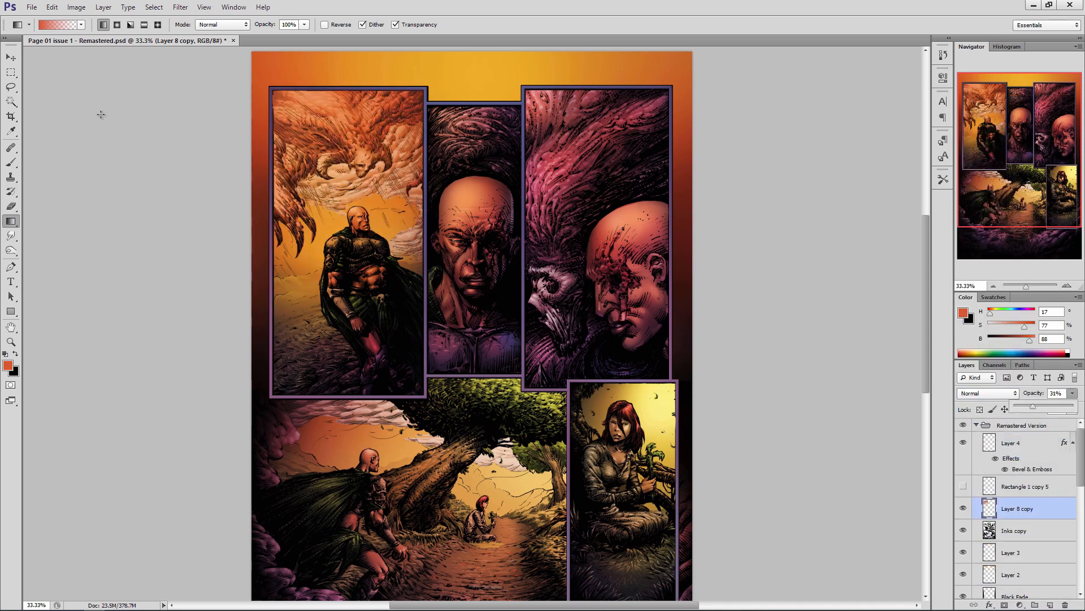
drag(1022, 508, 1021, 542)
right_click(1042, 531)
click(1000, 191)
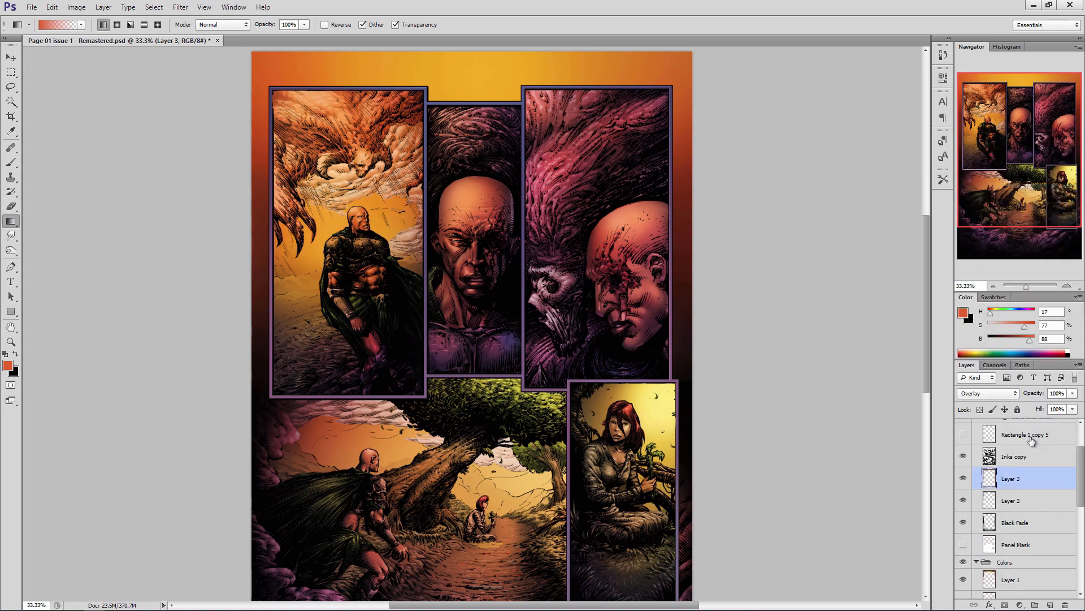
Shift Layer 8's orange gradient toward yellow with an image adjustment and set the layer's opacity to 72%.
click(76, 7)
click(243, 97)
click(983, 292)
drag(857, 332, 874, 330)
click(1012, 489)
click(77, 8)
click(244, 97)
click(991, 275)
key(g)
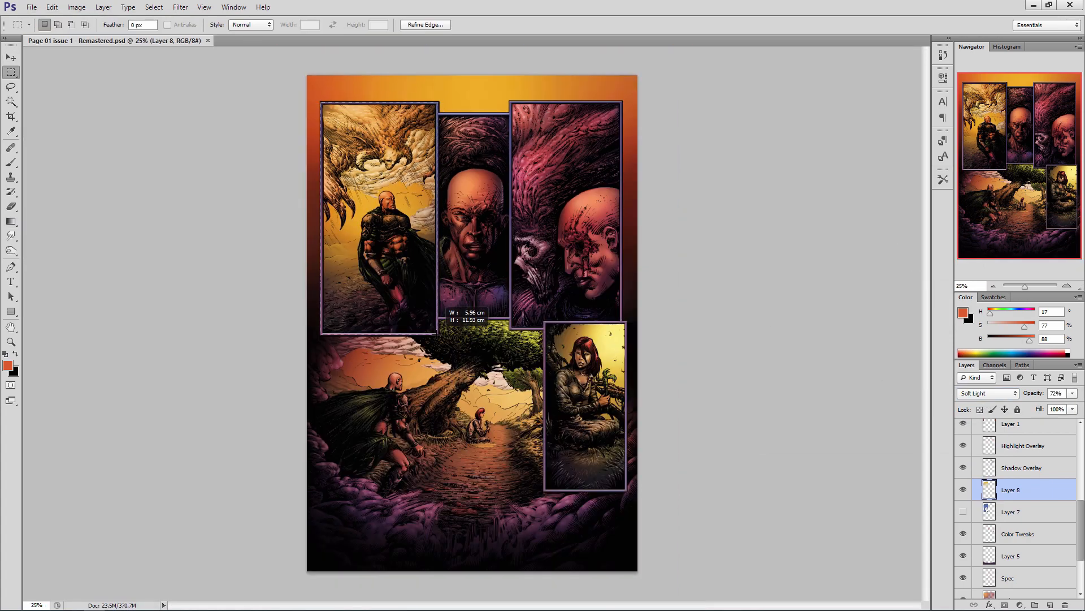
drag(438, 334, 438, 334)
scroll(1022, 521, up, 3)
click(1028, 530)
key(ctrl+alt+shift+n)
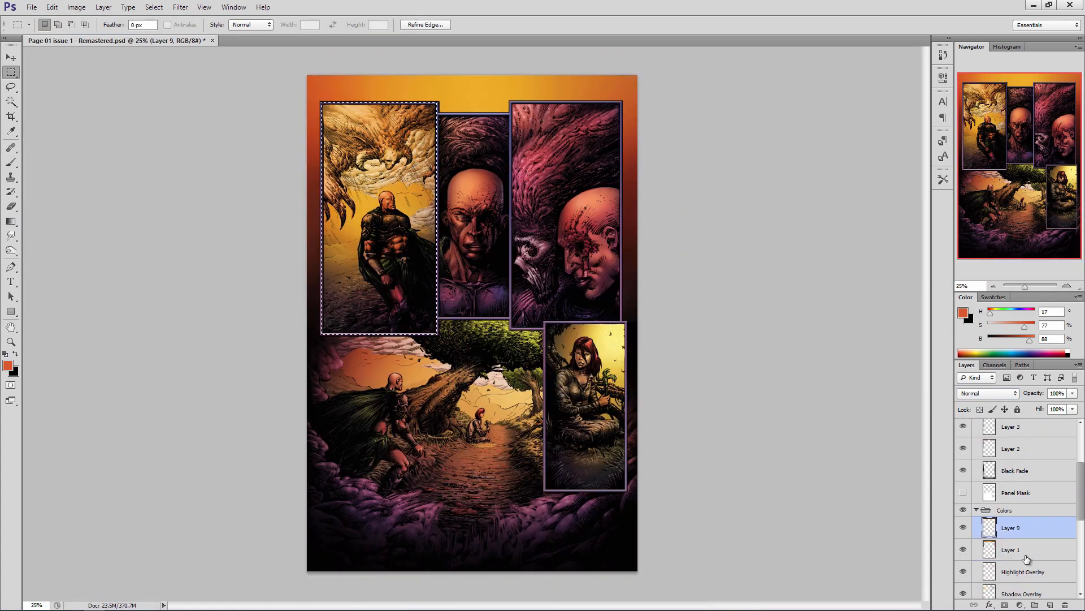
scroll(1029, 559, up, 3)
drag(1032, 591, 1031, 482)
click(103, 9)
key(Escape)
key(ctrl+d)
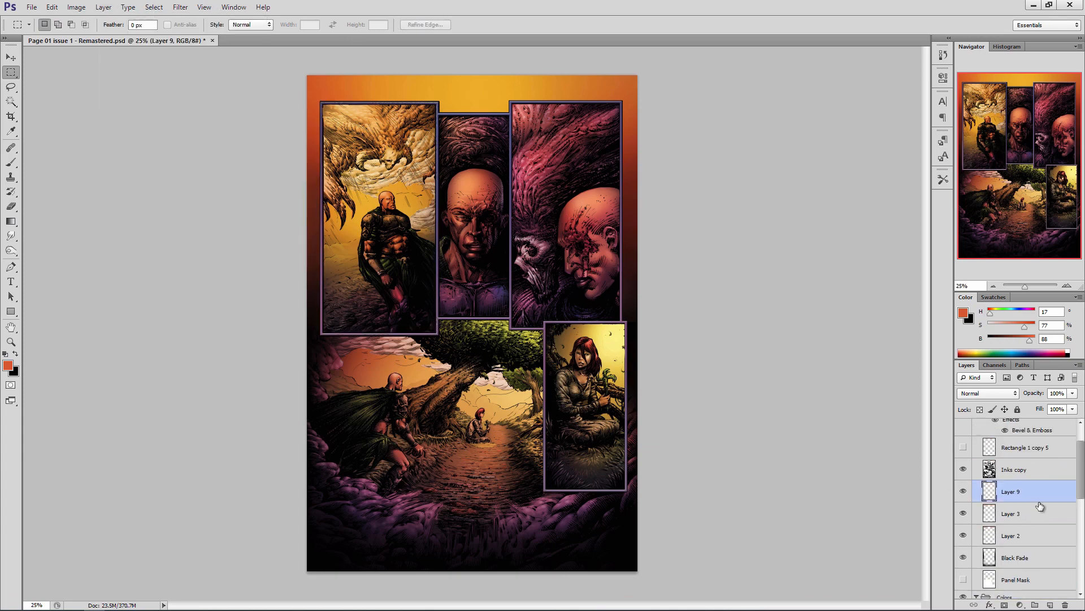
scroll(1040, 505, down, 1)
right_click(1039, 481)
click(1015, 139)
Add a Curves adjustment layer above Layer 3, raising the highlights and slightly adjusting the shadows to brighten the colors.
click(102, 7)
mouse_move(127, 107)
click(249, 126)
drag(897, 151, 894, 143)
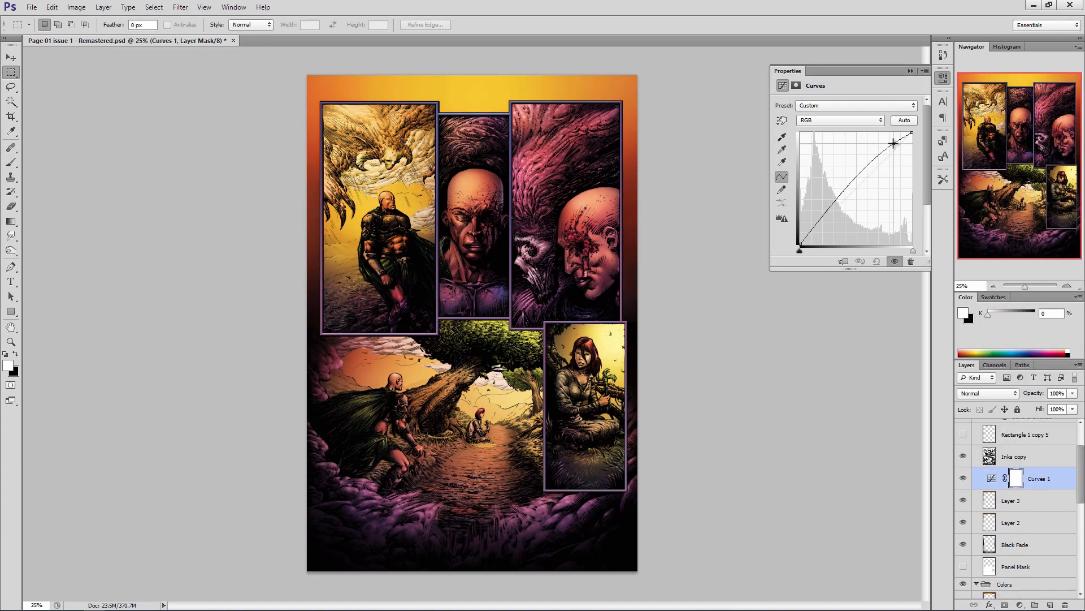
drag(817, 226, 809, 235)
drag(894, 142, 891, 140)
drag(813, 232, 814, 229)
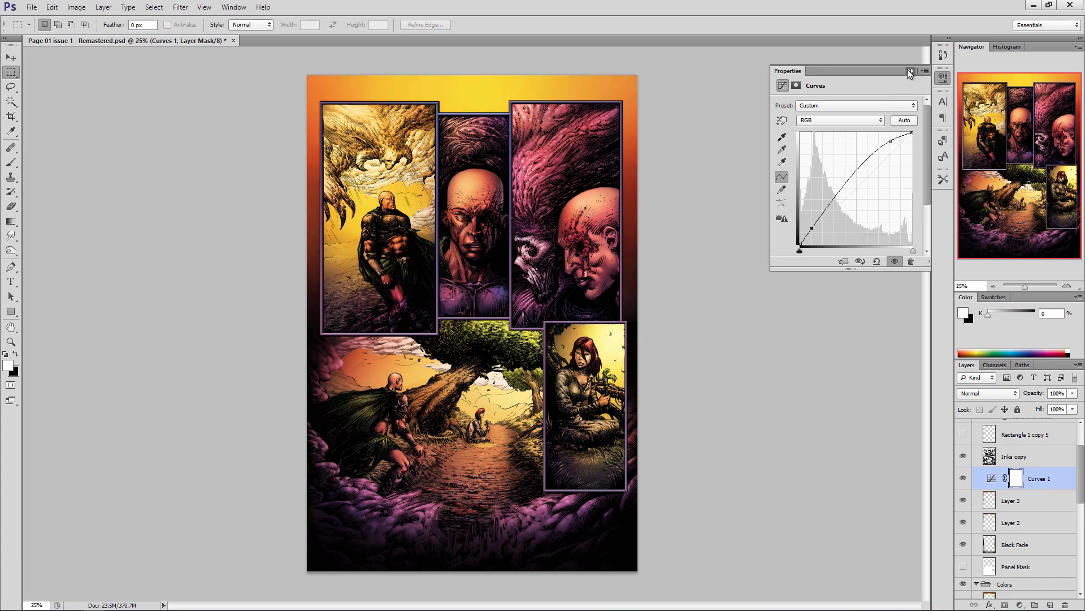
click(911, 71)
scroll(1012, 531, down, 2)
click(1012, 550)
click(963, 550)
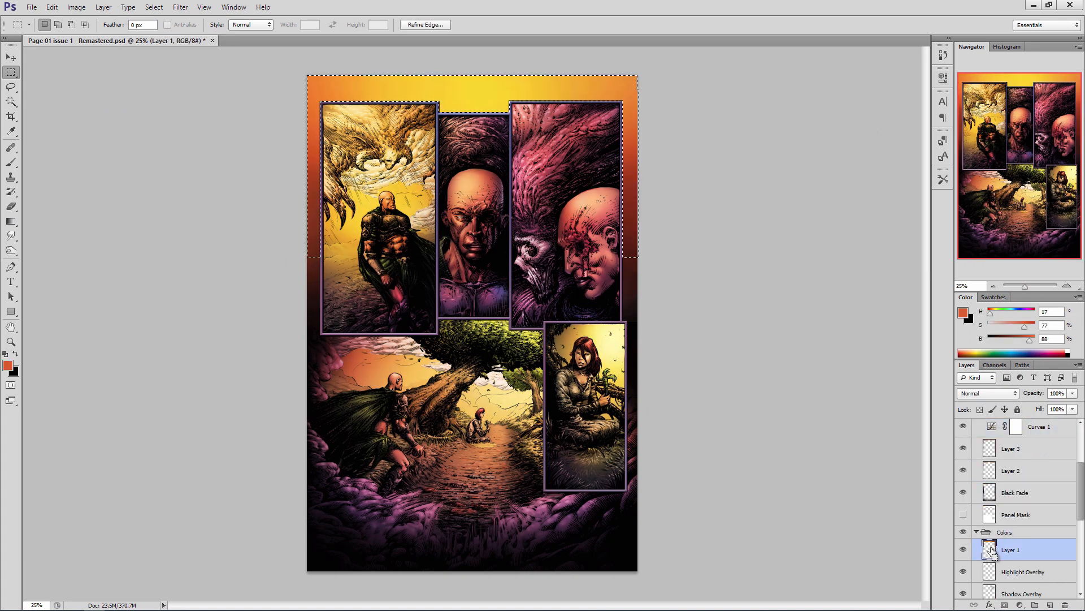
scroll(1011, 532, up, 4)
Add a Color Balance adjustment layer above Curves 1, masked to the first panel, with midtones shifted toward magenta.
click(1037, 505)
click(103, 7)
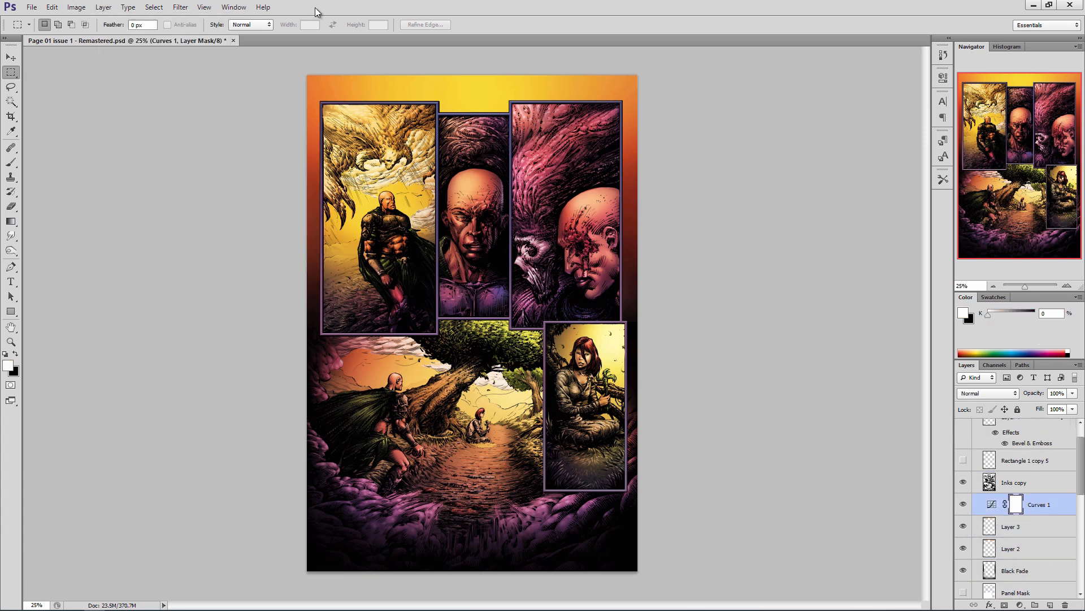
click(310, 175)
key(Return)
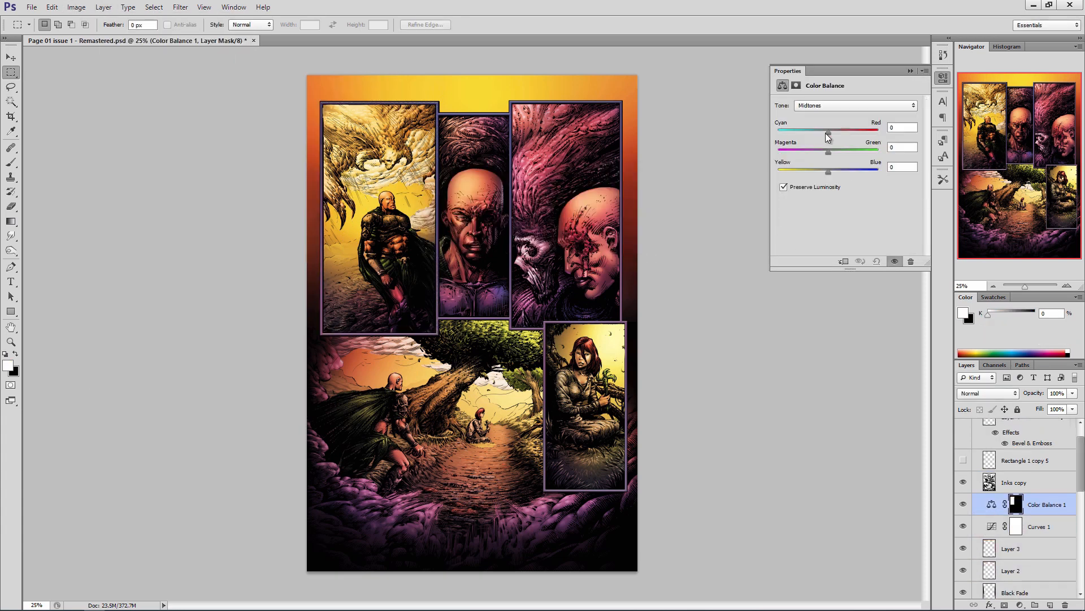
drag(828, 152, 806, 152)
click(910, 71)
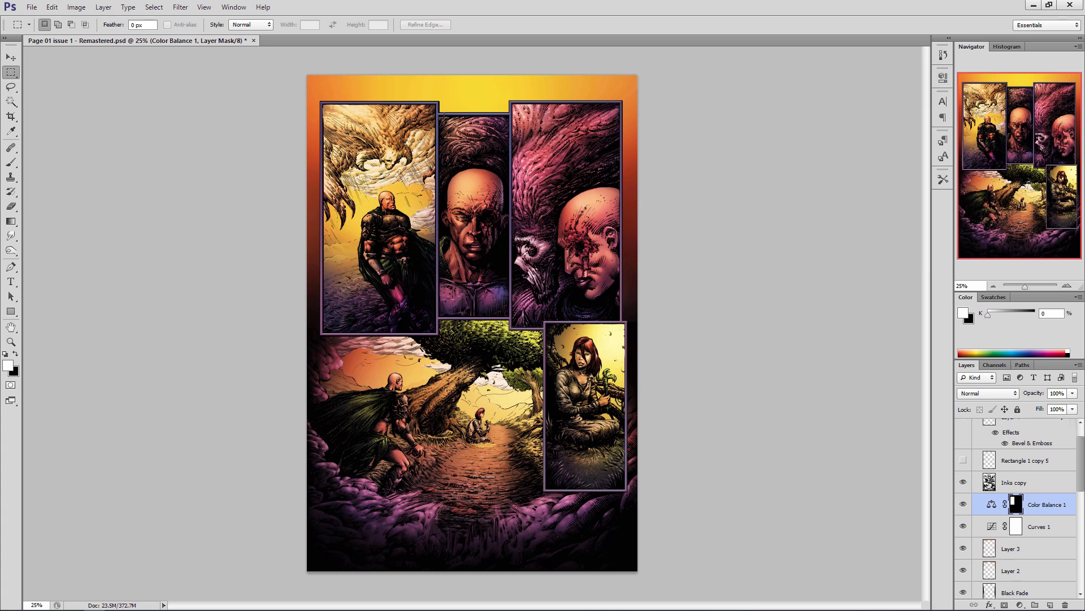
Select the middle panel with a rectangular marquee and add a Color Balance adjustment layer for it, shifting midtones toward red.
drag(439, 115, 510, 318)
click(103, 7)
mouse_move(141, 104)
click(264, 170)
click(635, 192)
mouse_move(828, 133)
mouse_down()
mouse_move(801, 130)
mouse_move(838, 131)
mouse_up()
click(678, 10)
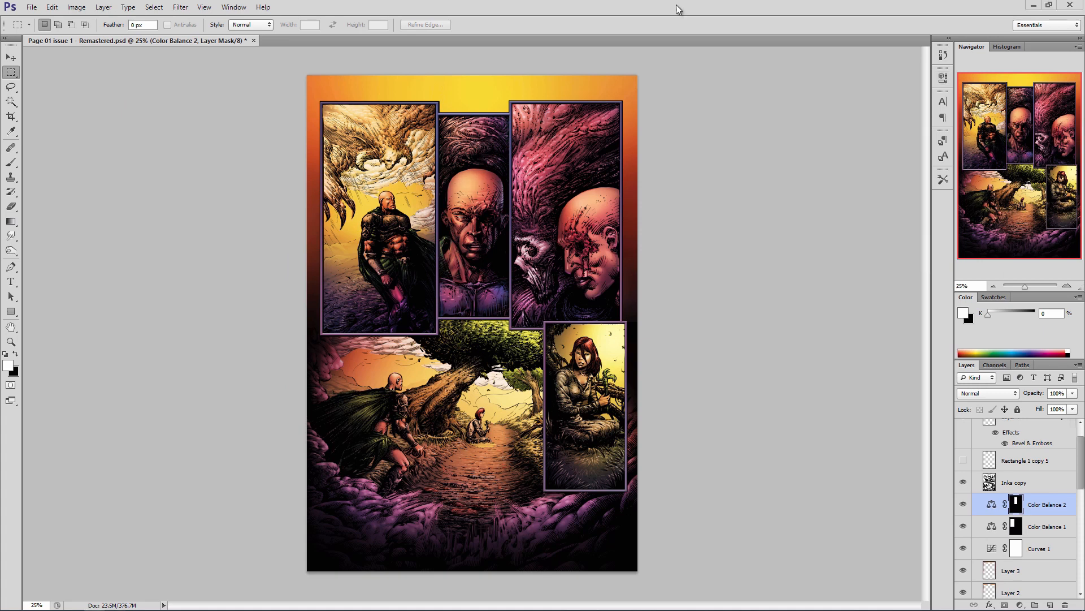
Readjust the middle panel's Color Balance layer, shifting the midtones toward blue.
double_click(992, 504)
drag(828, 172, 850, 170)
mouse_move(842, 133)
mouse_down()
mouse_move(817, 130)
mouse_move(839, 152)
mouse_up()
click(869, 56)
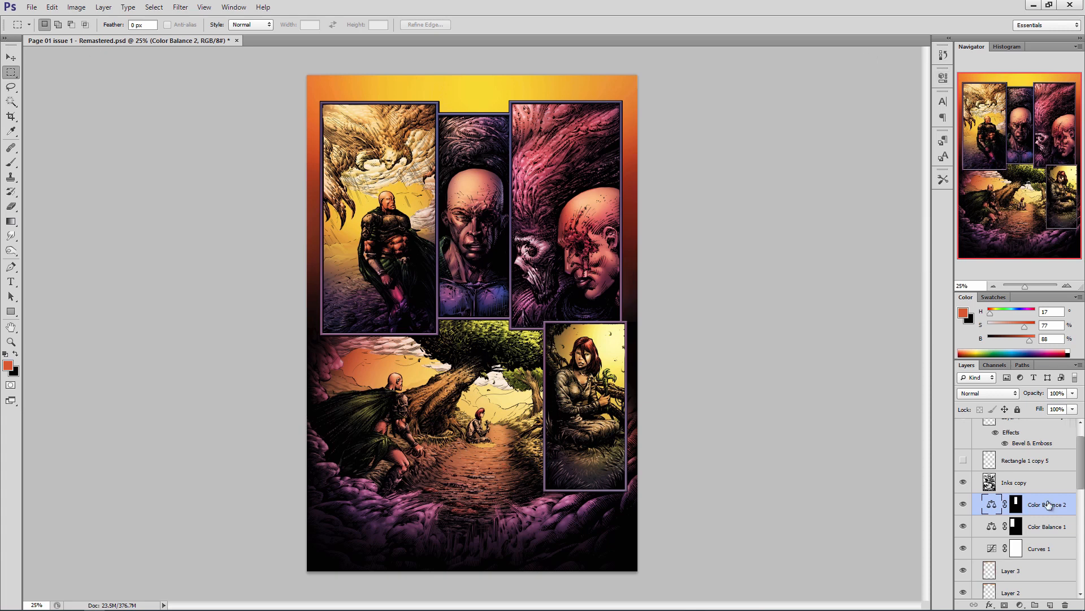
Select the third top panel and fill it with white on the Color Balance 2 layer's mask.
drag(622, 101, 511, 321)
drag(512, 313, 547, 328)
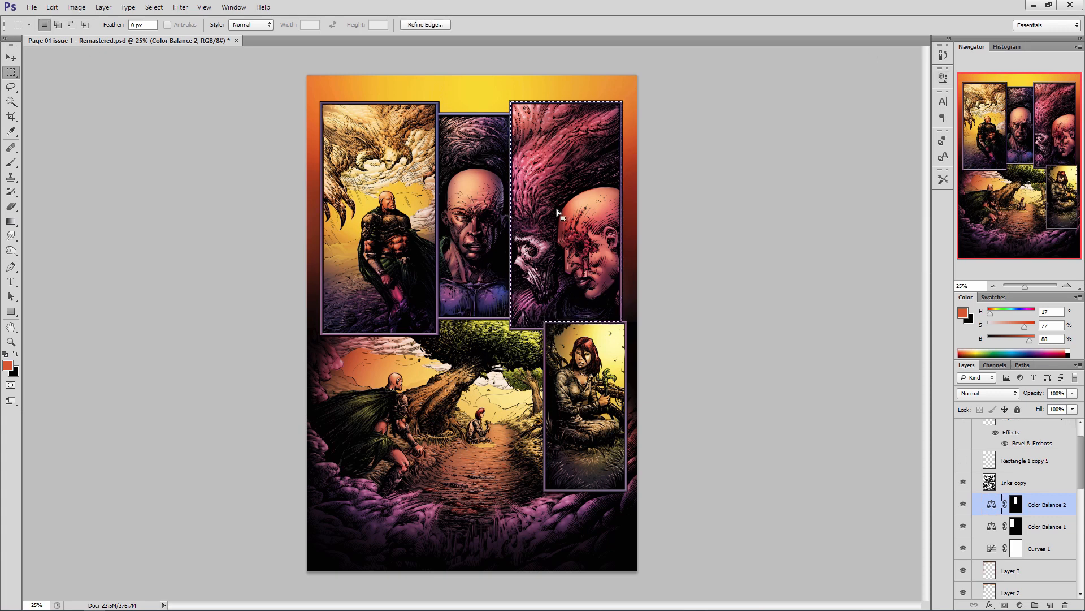
click(5, 353)
right_click(562, 267)
click(1016, 505)
right_click(577, 251)
click(604, 411)
click(628, 204)
click(647, 203)
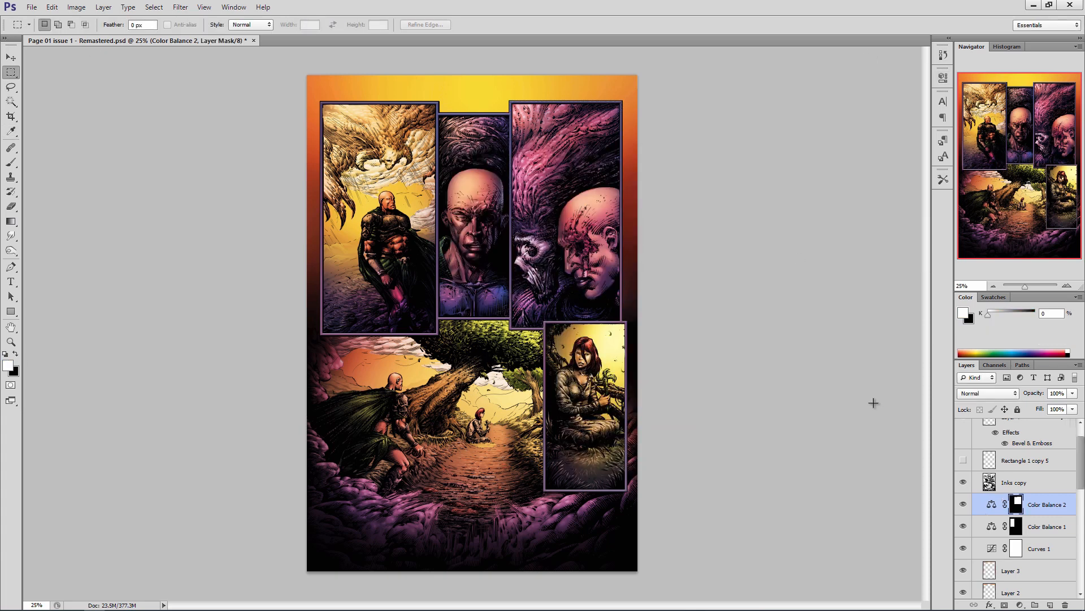
Shift Color Balance 2's midtones toward green and blue, and set Color Balance 1's midtones to about -37, -28 and +45.
double_click(992, 504)
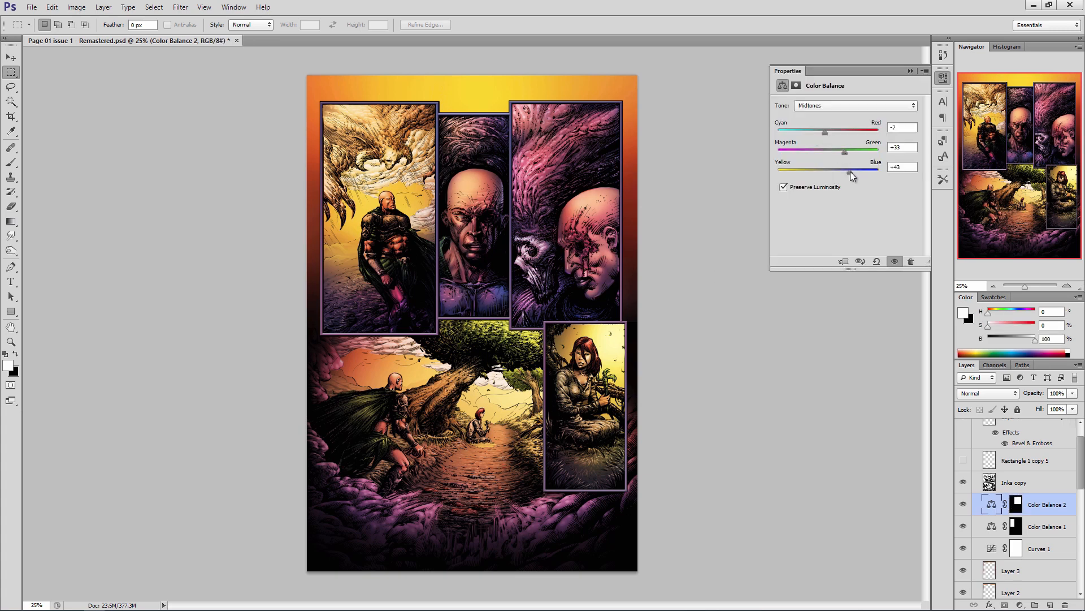
click(911, 71)
double_click(992, 526)
mouse_move(807, 152)
mouse_down()
mouse_move(850, 171)
mouse_move(803, 152)
mouse_move(810, 133)
mouse_up()
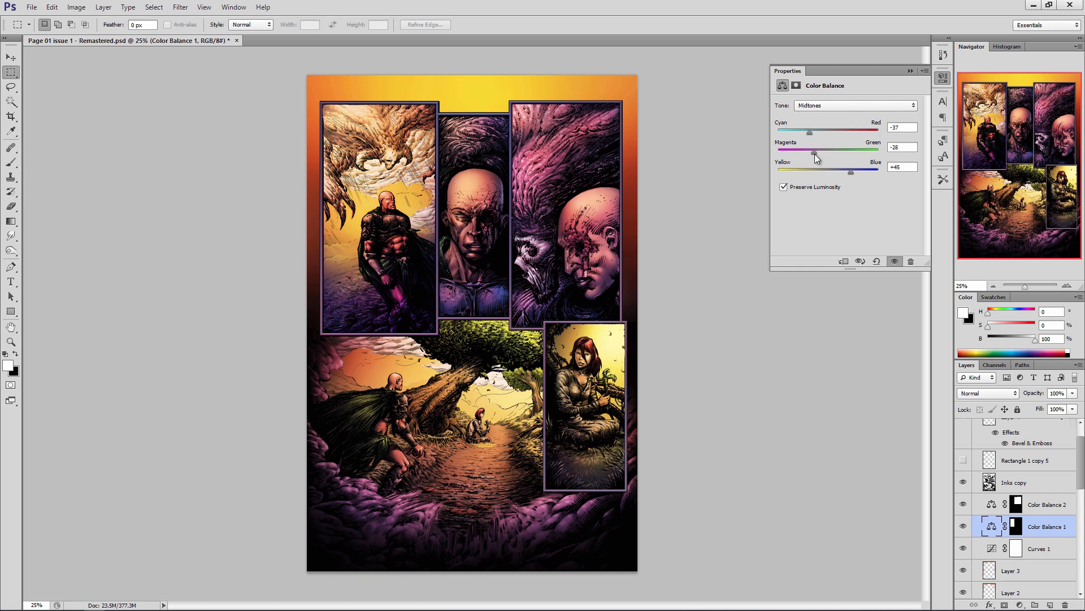
click(911, 70)
Try a Hue/Saturation adjustment layer with reduced hue and saturation on the first panel, and delete it.
ctrl+click(1016, 527)
click(103, 7)
mouse_move(136, 105)
click(275, 164)
drag(846, 171, 844, 151)
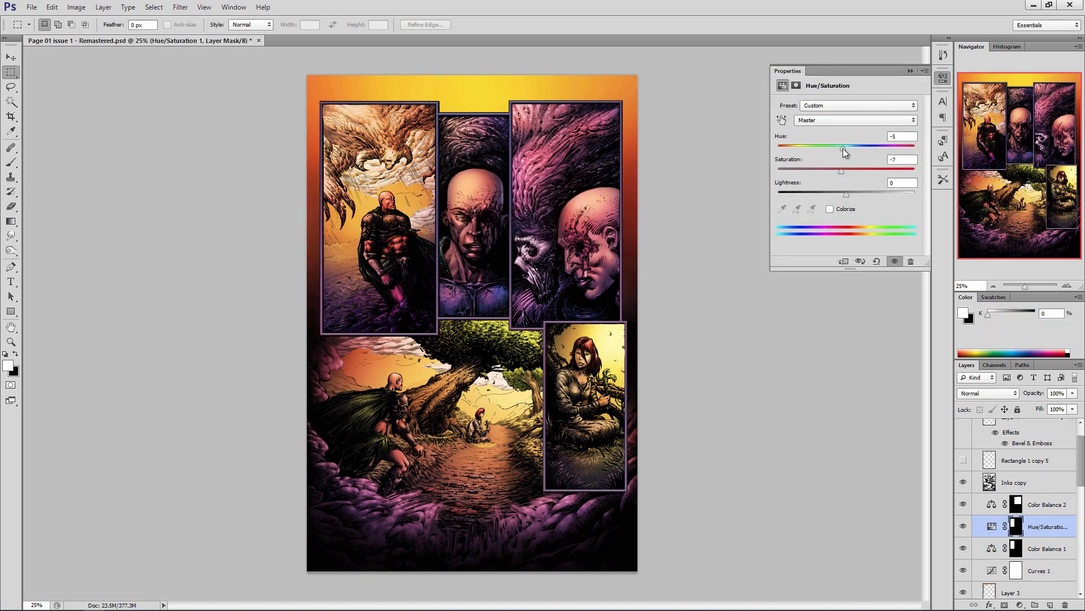
click(910, 71)
click(964, 528)
right_click(1033, 526)
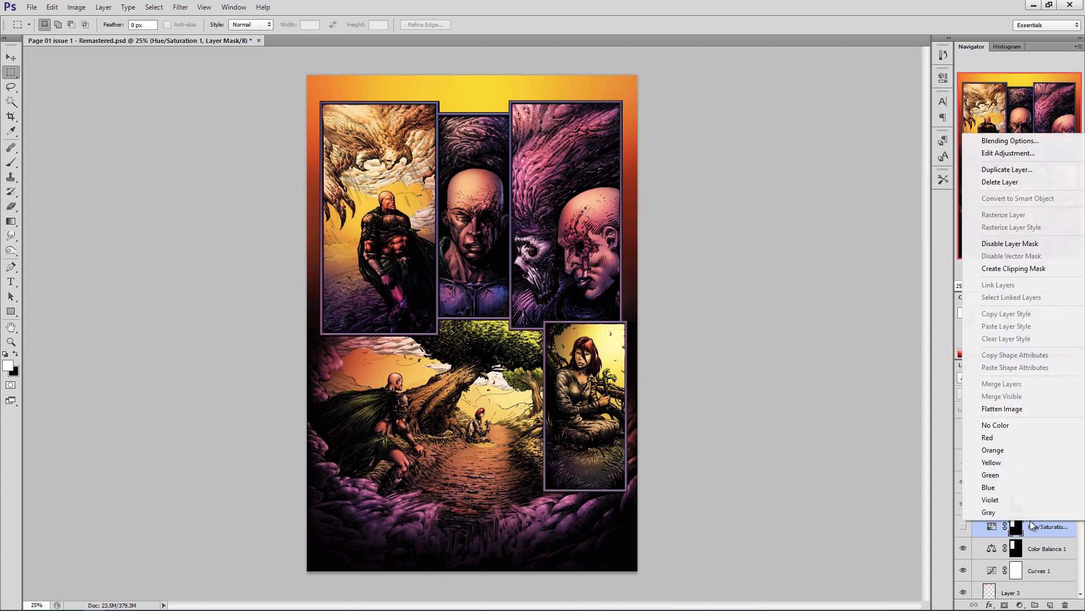
click(998, 182)
Select the inset panel of the red-haired woman and add a Color Balance layer with midtones about +60, -20 and +15.
click(1022, 508)
drag(545, 321, 626, 490)
click(103, 6)
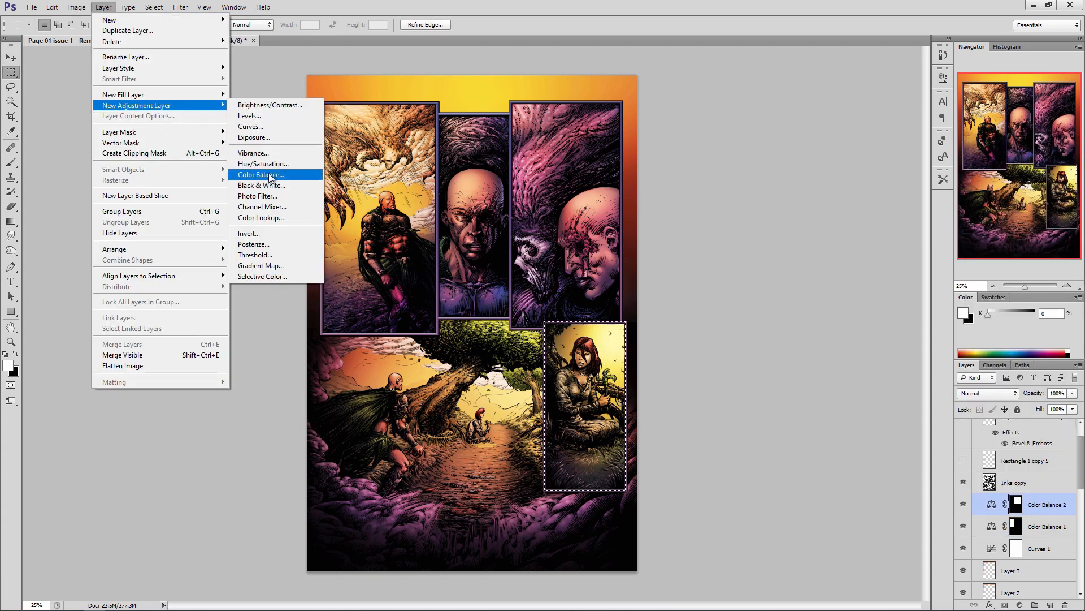
click(275, 177)
drag(835, 130, 818, 149)
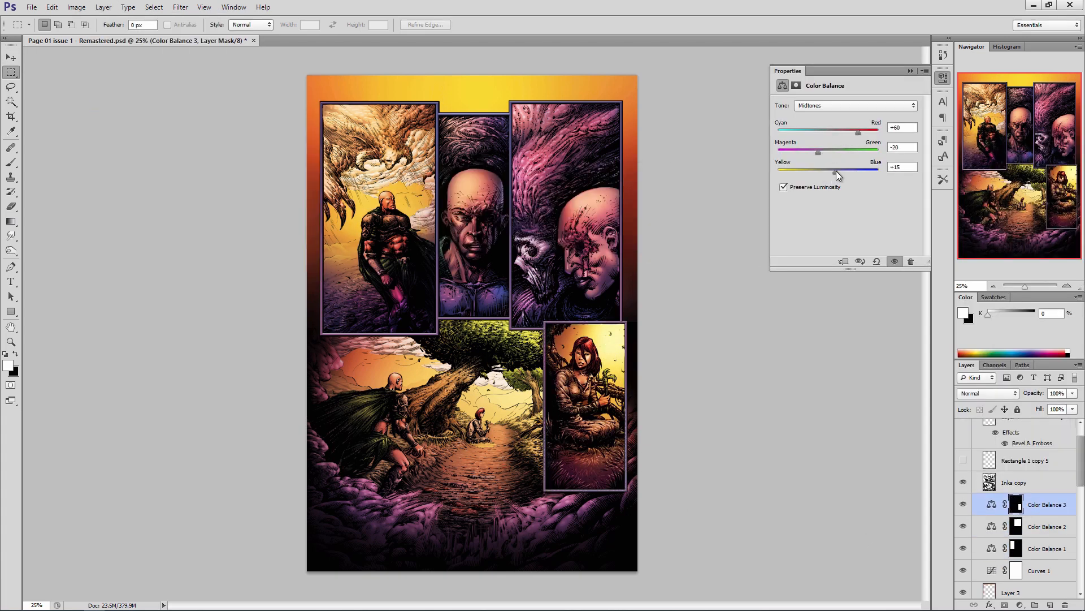
click(910, 70)
Select the page area around the four inset panels and add Color Balance layers, setting the upper one's midtone blue to +58.
mouse_move(299, 68)
mouse_down()
mouse_move(310, 117)
mouse_move(319, 583)
mouse_up()
drag(644, 581, 274, 492)
drag(650, 65, 630, 577)
drag(649, 66, 623, 322)
drag(646, 315, 629, 540)
drag(291, 68, 663, 98)
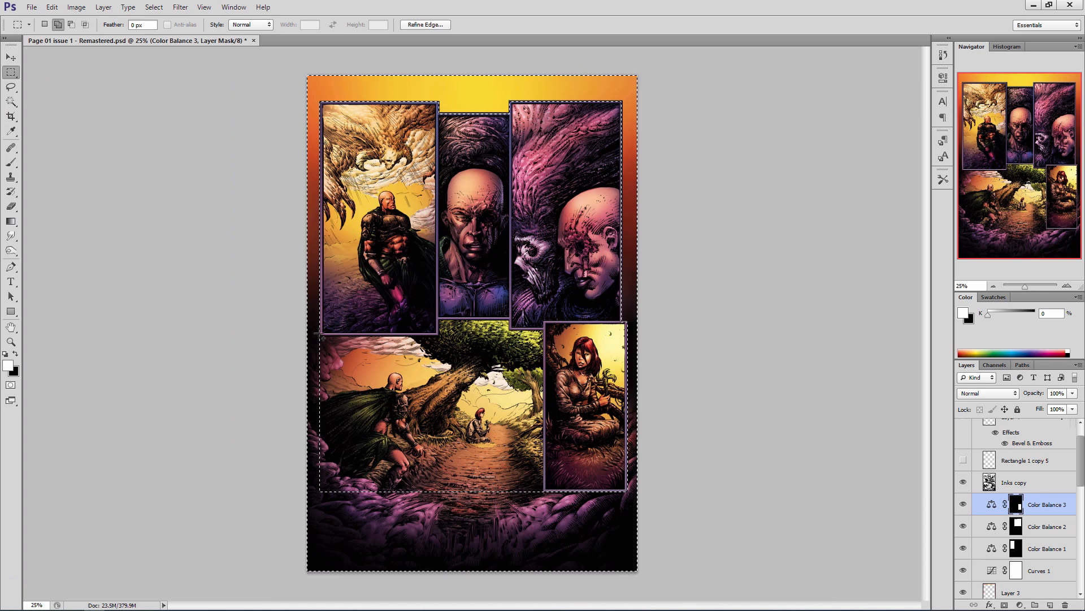
click(103, 6)
mouse_move(136, 105)
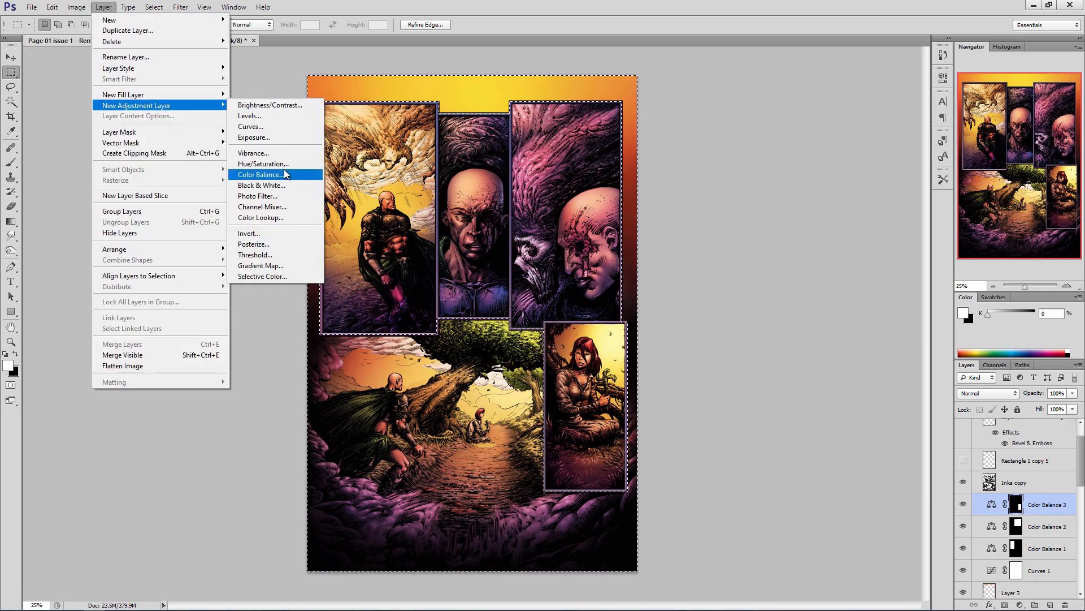
click(286, 174)
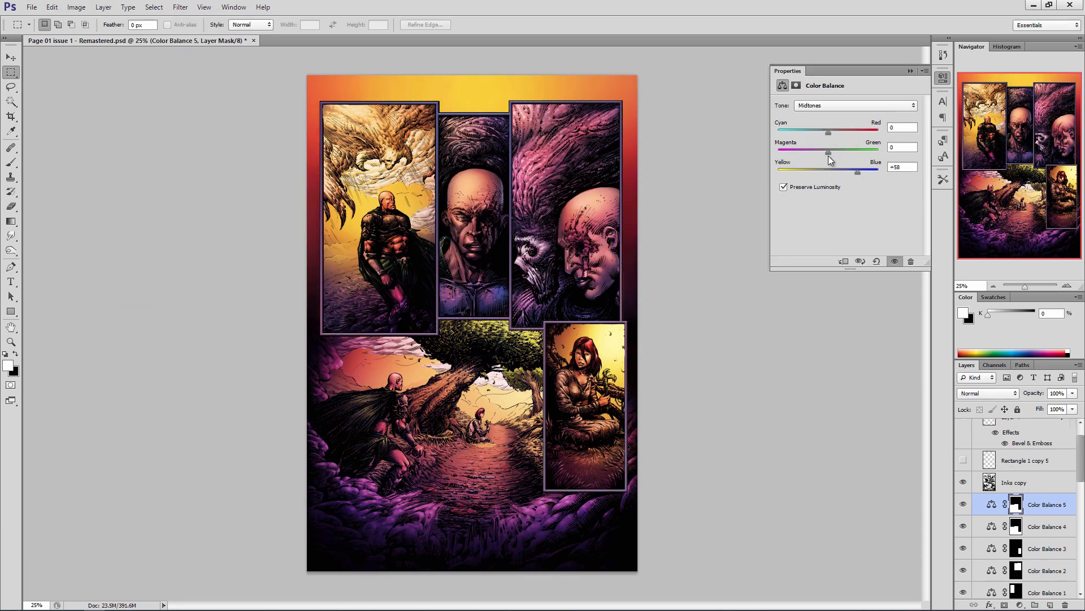
Erase the lower scene from the Color Balance 5 mask with a 1700 px eraser.
key(e)
key(bracketright)
key(bracketright)
key(bracketright)
key(bracketright)
key(bracketright)
key(bracketright)
key(bracketright)
key(bracketright)
key(bracketright)
mouse_move(308, 384)
mouse_down()
mouse_move(696, 441)
mouse_move(693, 486)
mouse_up()
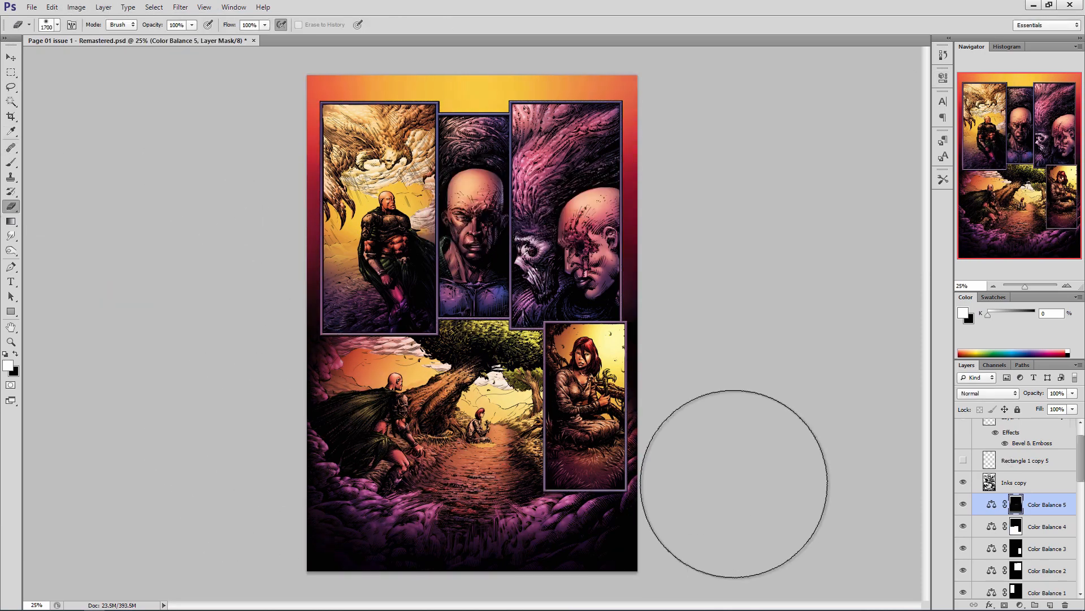
Load the Color Balance 5 mask as a selection and add a Hue/Saturation layer with hue -12 and saturation -10.
ctrl+click(1017, 505)
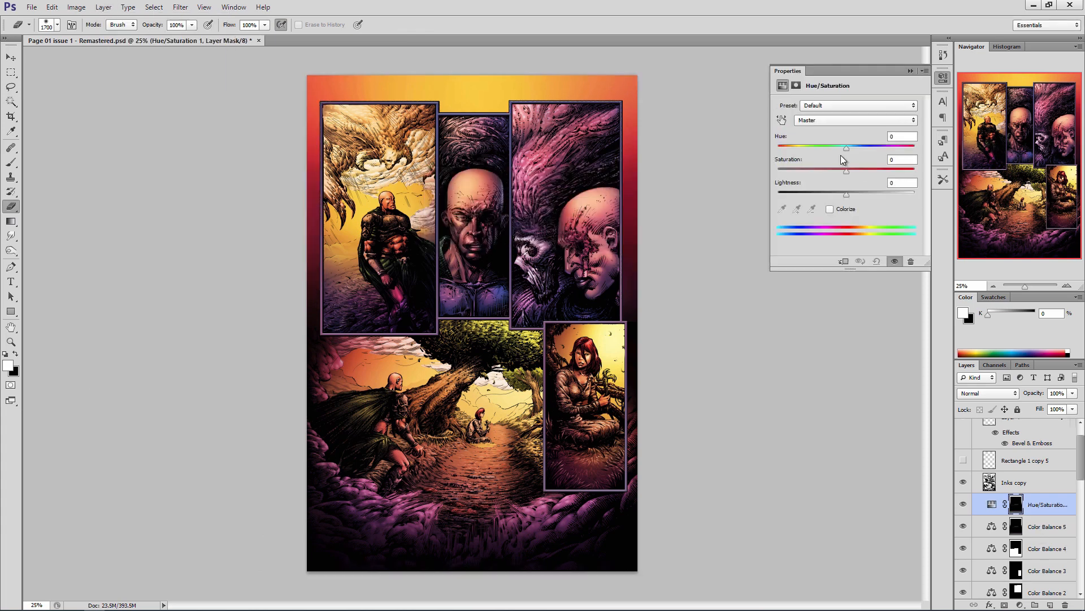
drag(846, 168, 840, 148)
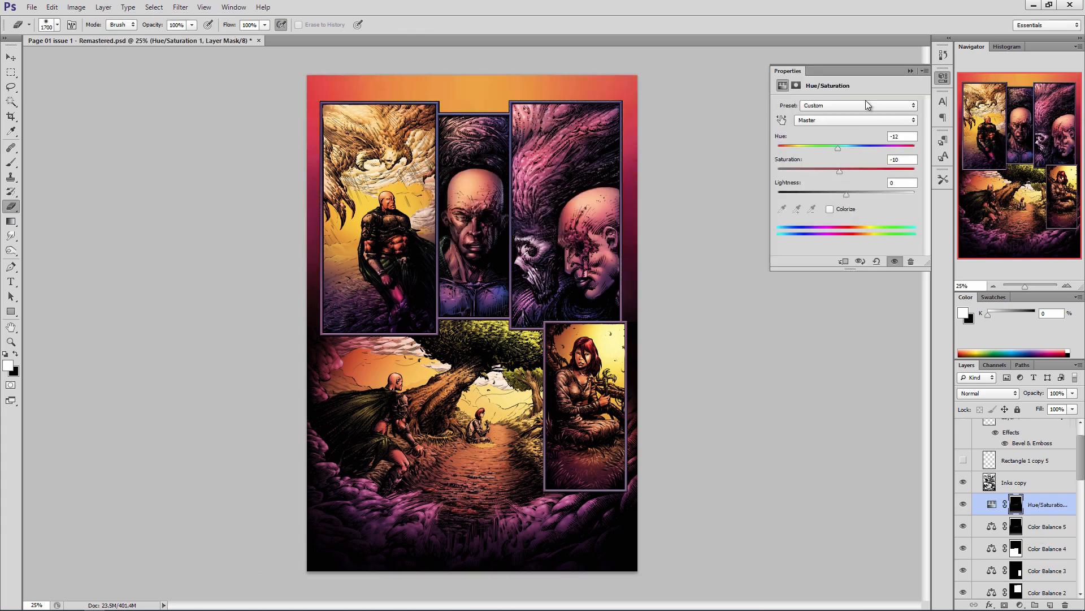
click(911, 71)
Load the Layer 4 panel borders as a selection and add a Color Balance layer with midtones about +42, -21 and -31.
scroll(1020, 502, up, 1)
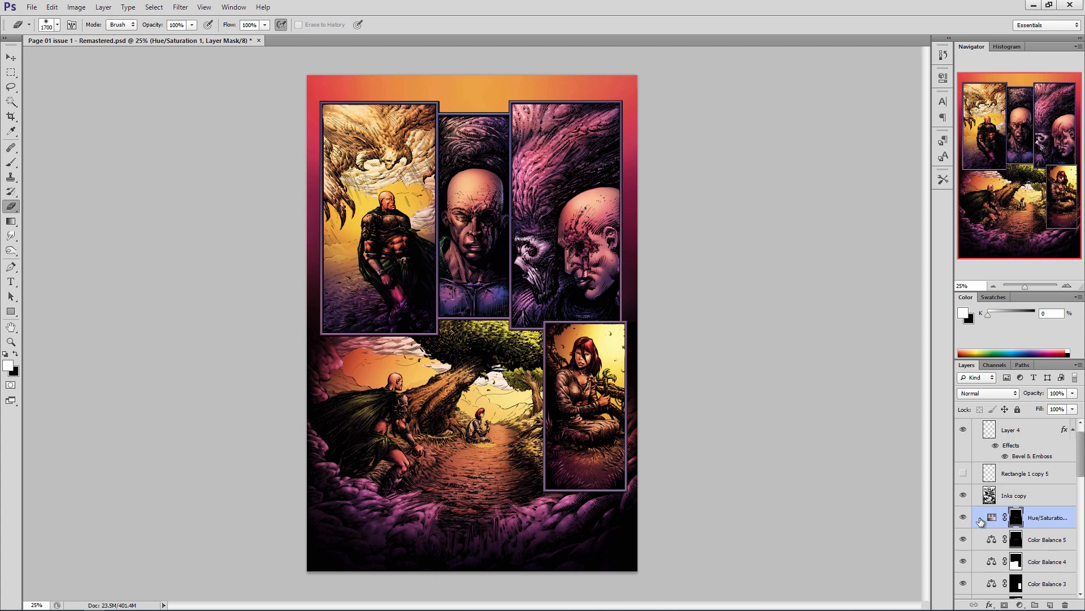
scroll(981, 522, up, 1)
ctrl+click(990, 443)
click(1007, 443)
click(103, 8)
click(271, 192)
click(635, 192)
drag(828, 133, 850, 133)
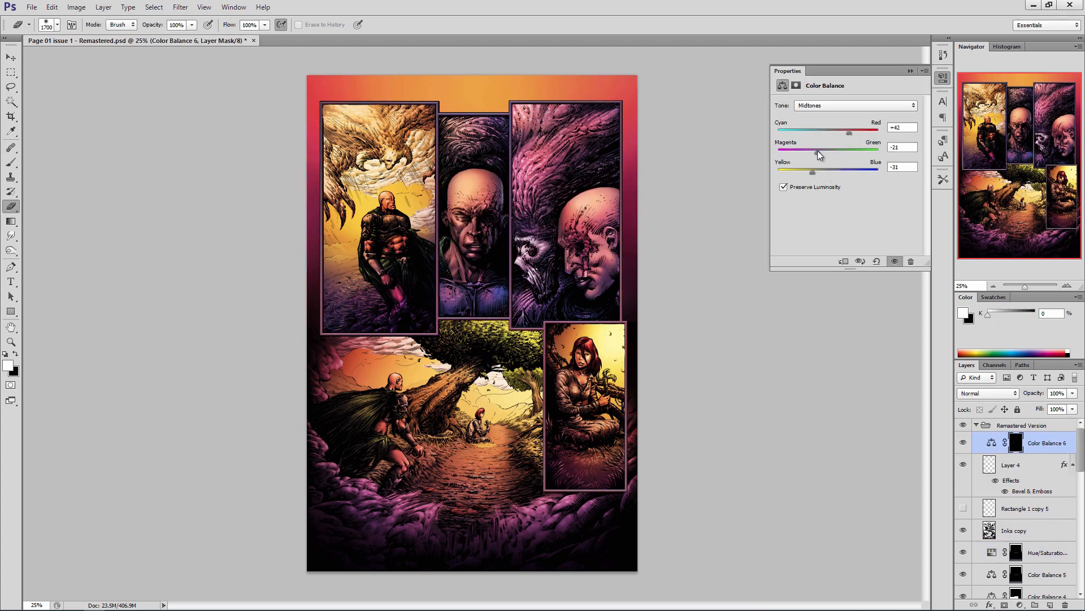
Add a Brightness/Contrast layer for the panel borders with brightness about 32.
click(104, 8)
click(260, 89)
drag(847, 132, 861, 133)
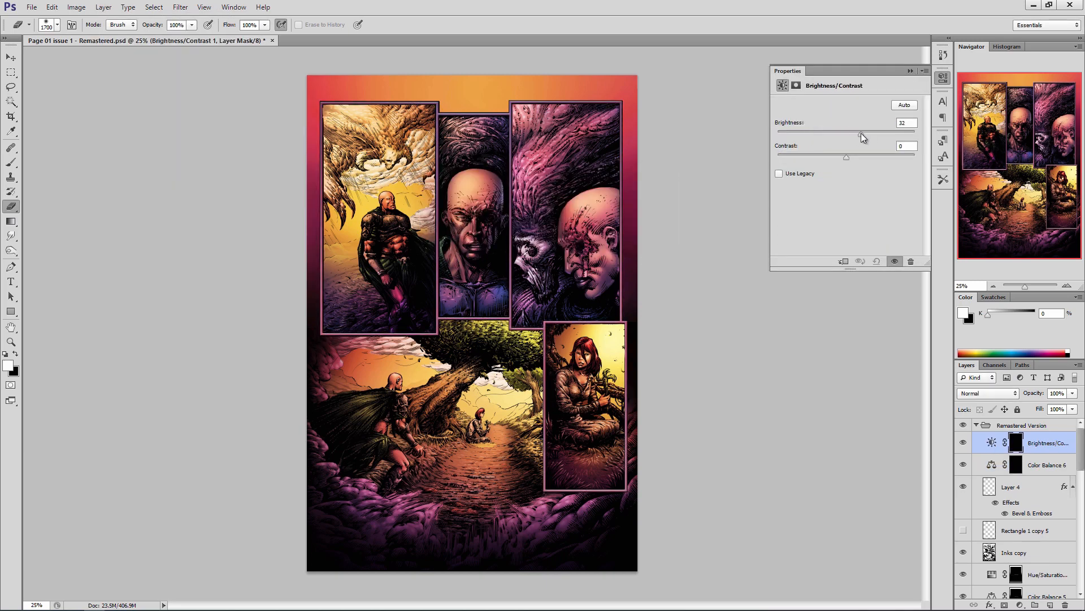
click(911, 72)
Add a second Brightness/Contrast adjustment layer over the whole page, leaving brightness and contrast at 0.
click(104, 7)
mouse_move(133, 107)
click(263, 106)
click(636, 192)
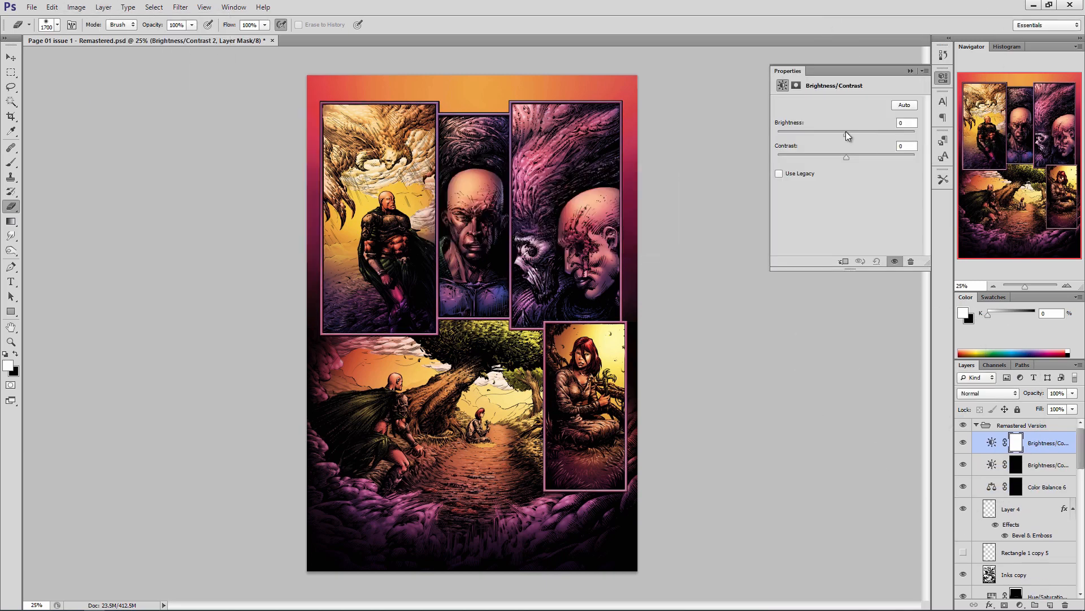
click(911, 71)
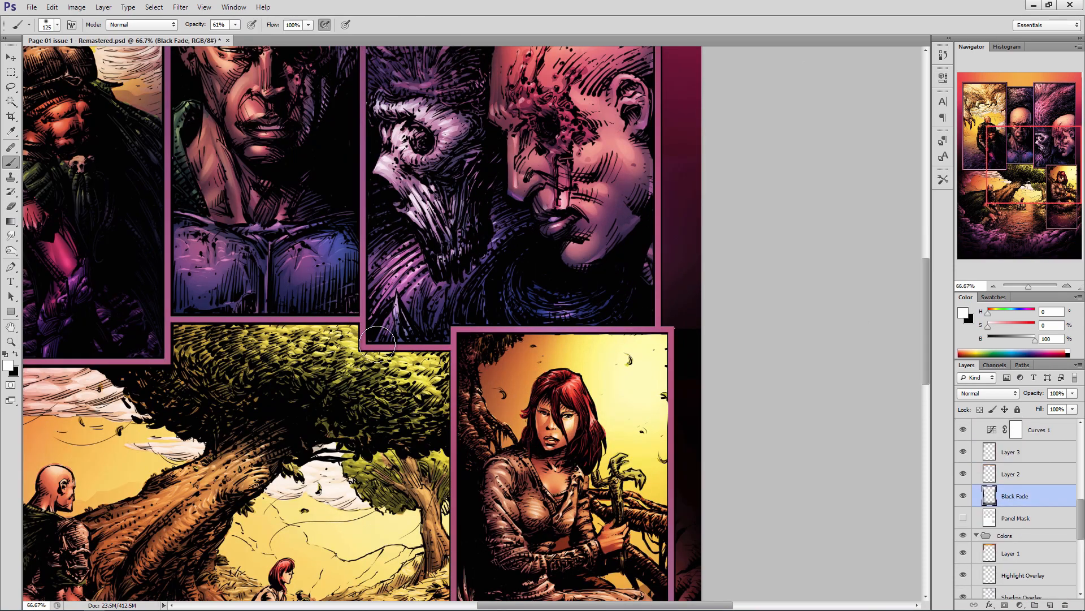
Add a new layer above Black Fade, try a black brush stroke at 100% opacity beside the woman's panel, and undo it.
key(x)
key(0)
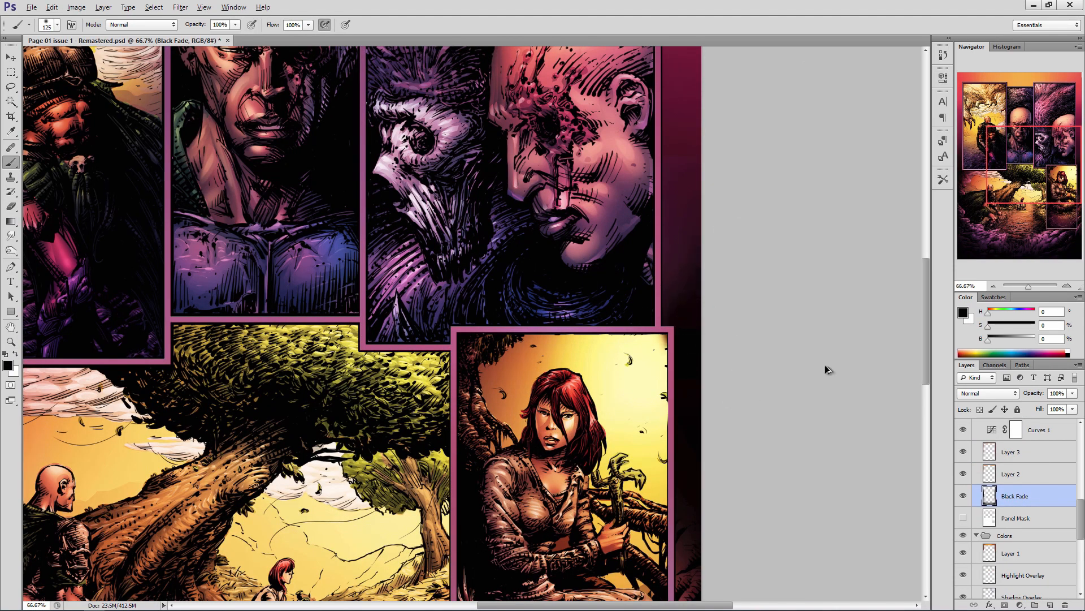
click(1051, 603)
drag(694, 327, 764, 353)
key(ctrl+z)
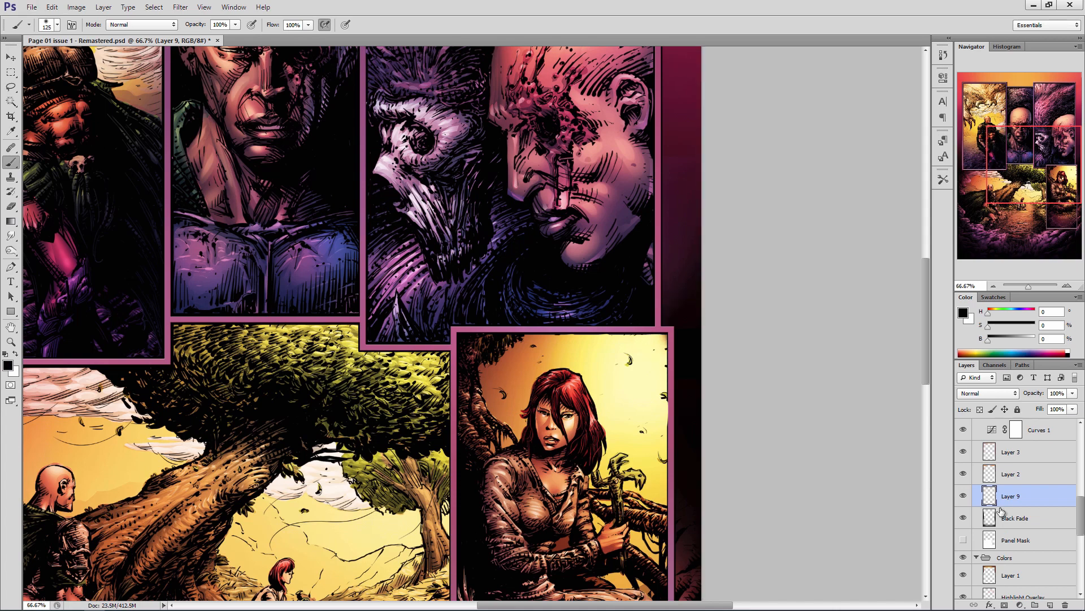
scroll(1003, 513, up, 8)
click(1007, 485)
key(ctrl+z)
Paint black along the upper edge of the woman's panel on the Inks copy layer with a smaller brush.
scroll(1014, 520, up, 4)
click(1014, 523)
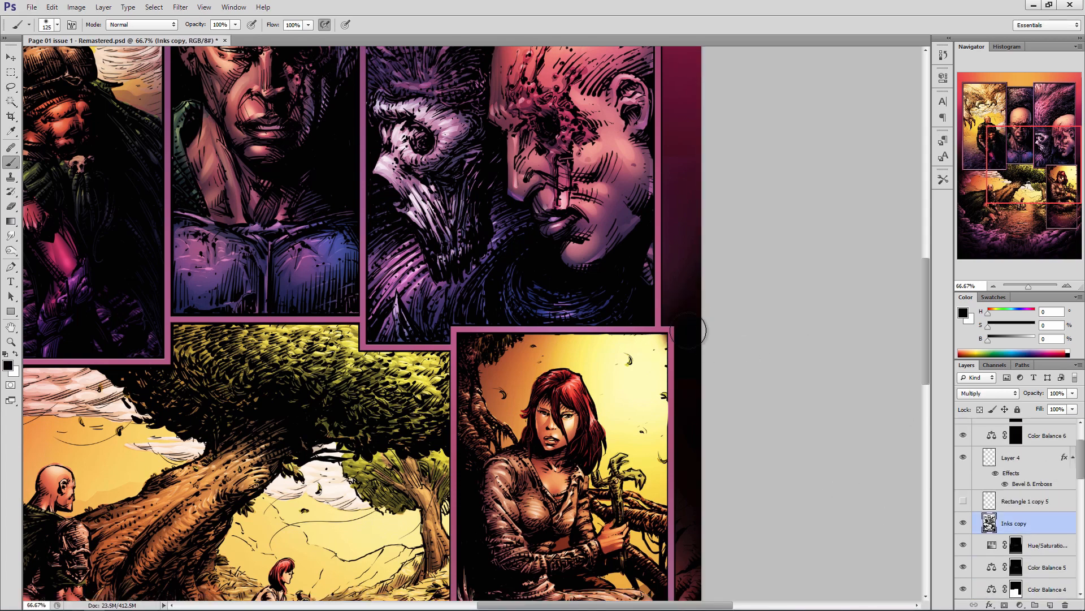
key(bracketleft)
key(bracketleft)
drag(480, 333, 684, 329)
alt+click(39, 334)
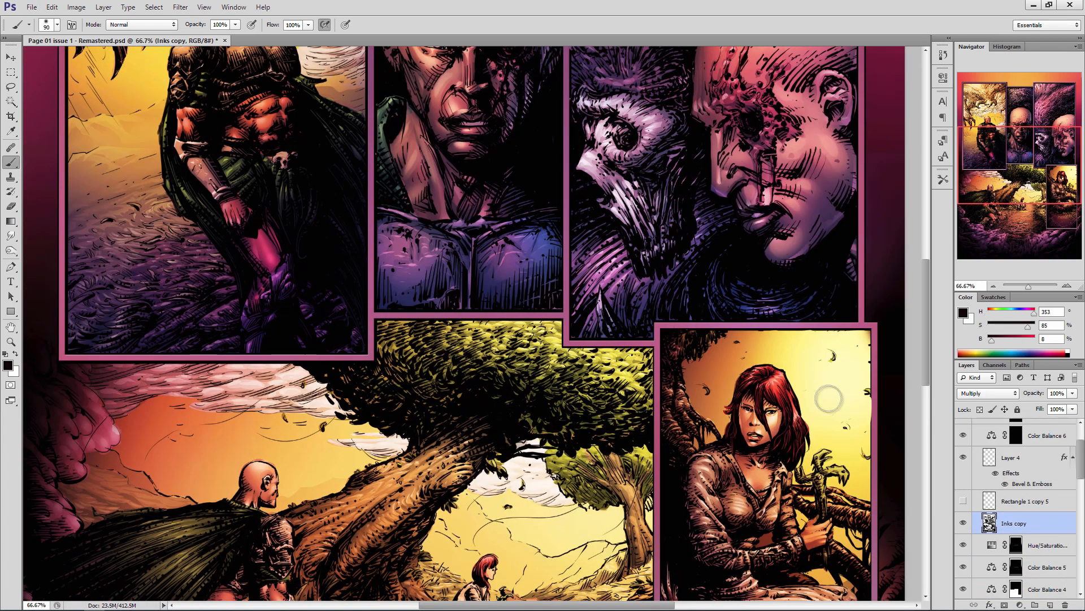
Add an empty layer above the Brightness/Contrast layers and save the document.
scroll(1040, 481, up, 3)
click(1046, 444)
click(1051, 604)
key(ctrl+0)
key(ctrl+s)
Select a strip of the first panel's left ink edge on Inks copy and stretch it up to the panel's corner.
key(z)
click(328, 92)
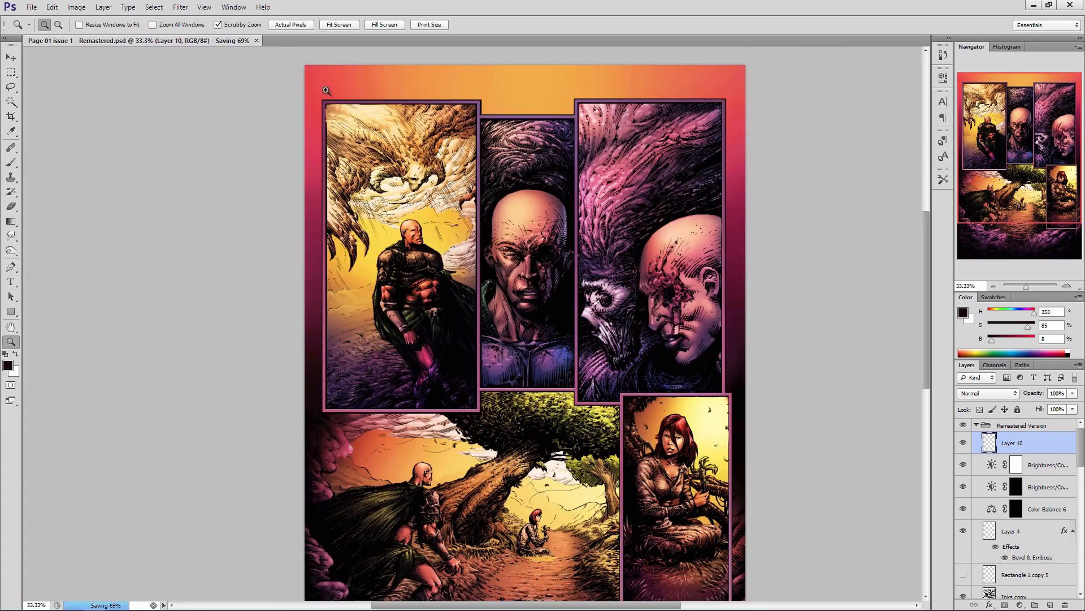
triple_click(328, 91)
scroll(1014, 542, down, 2)
click(1014, 544)
key(m)
drag(338, 274, 343, 315)
key(ctrl+t)
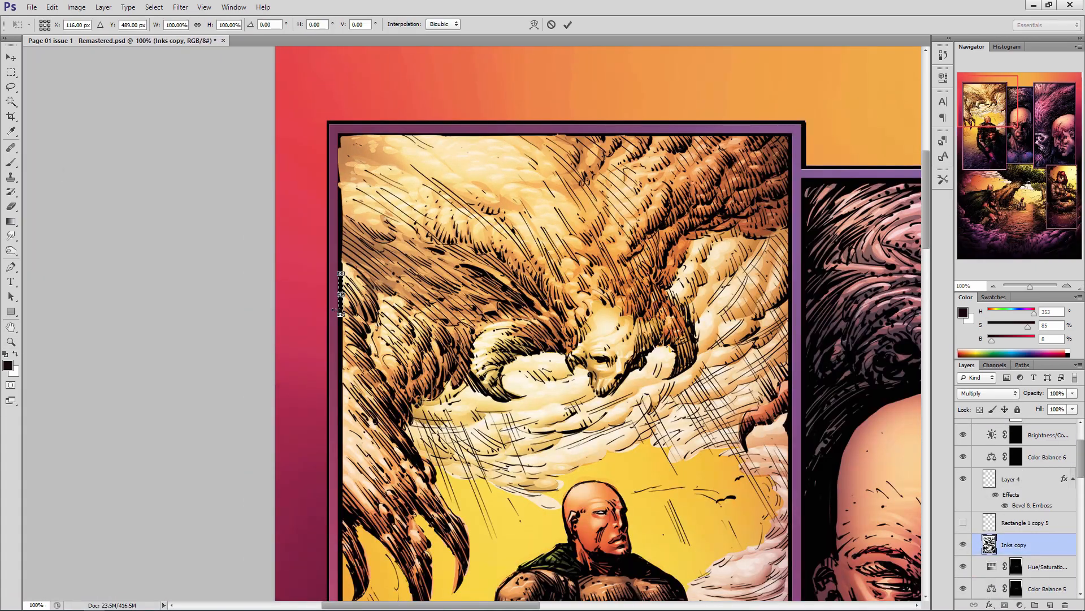
drag(341, 274, 317, 135)
key(Return)
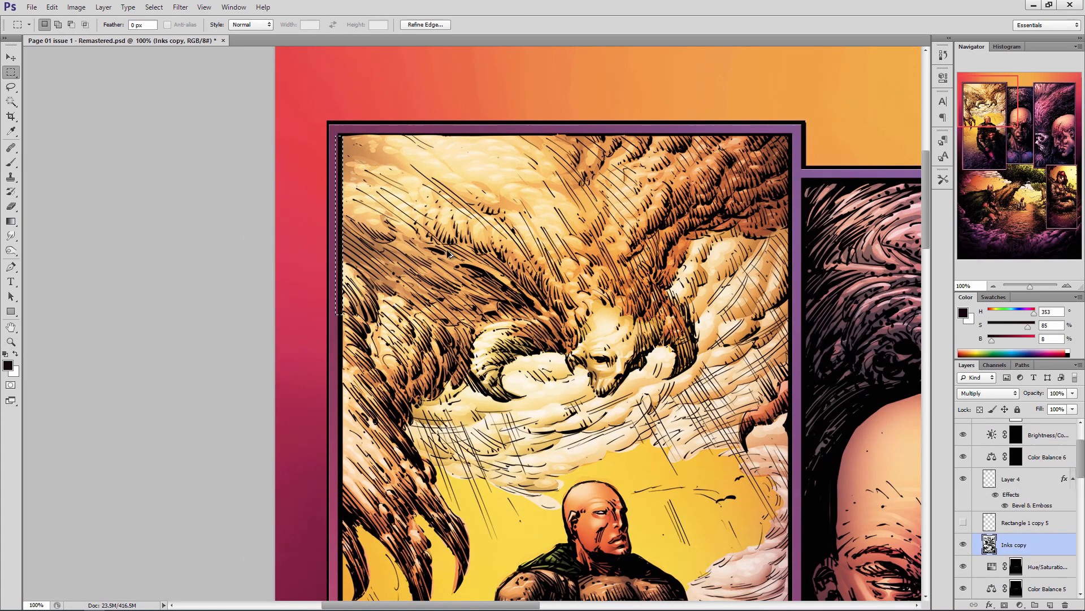
Clean up the rest of the first panel's left and upper ink edges on Inks copy using Free Transform.
mouse_move(339, 320)
mouse_down()
mouse_move(343, 365)
mouse_move(318, 132)
mouse_up()
key(ctrl+t)
key(Return)
key(ctrl+d)
drag(790, 135, 352, 133)
key(ctrl+t)
key(Return)
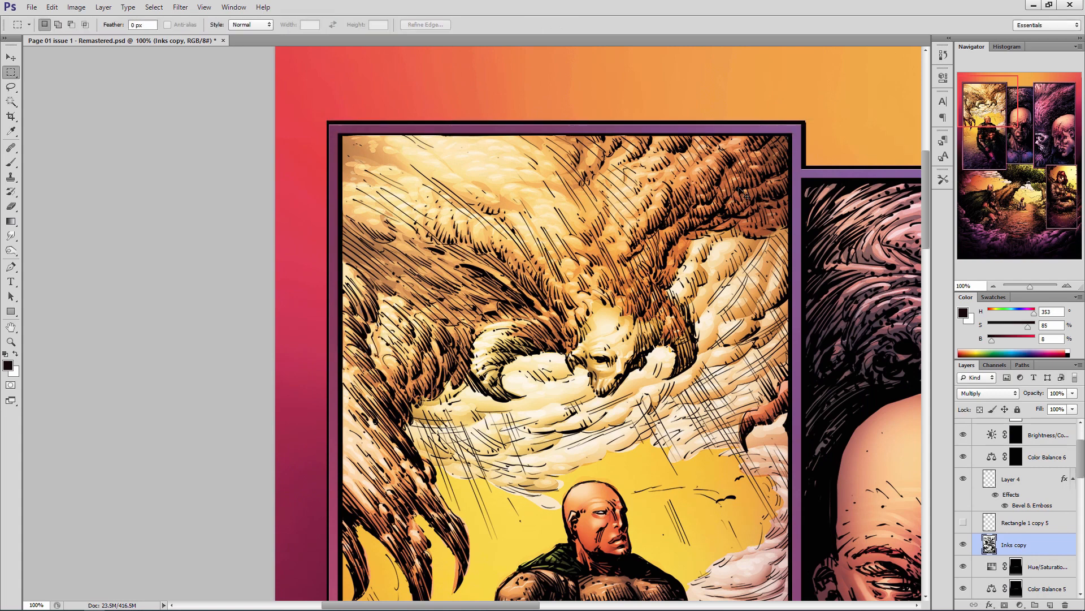
drag(655, 339, 651, 335)
click(964, 544)
click(963, 544)
drag(841, 101, 802, 162)
key(ctrl+0)
Set Color Balance 2's midtones to about -26 cyan and +51 blue, reduce its green slightly, and save the document.
scroll(1017, 509, down, 2)
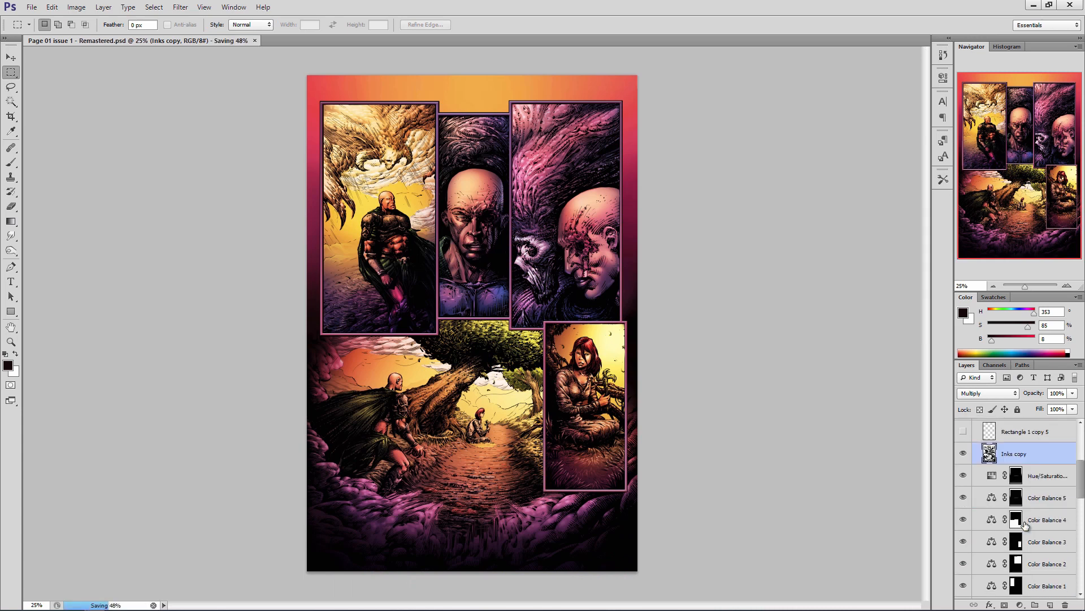
scroll(1059, 544, down, 1)
click(1059, 544)
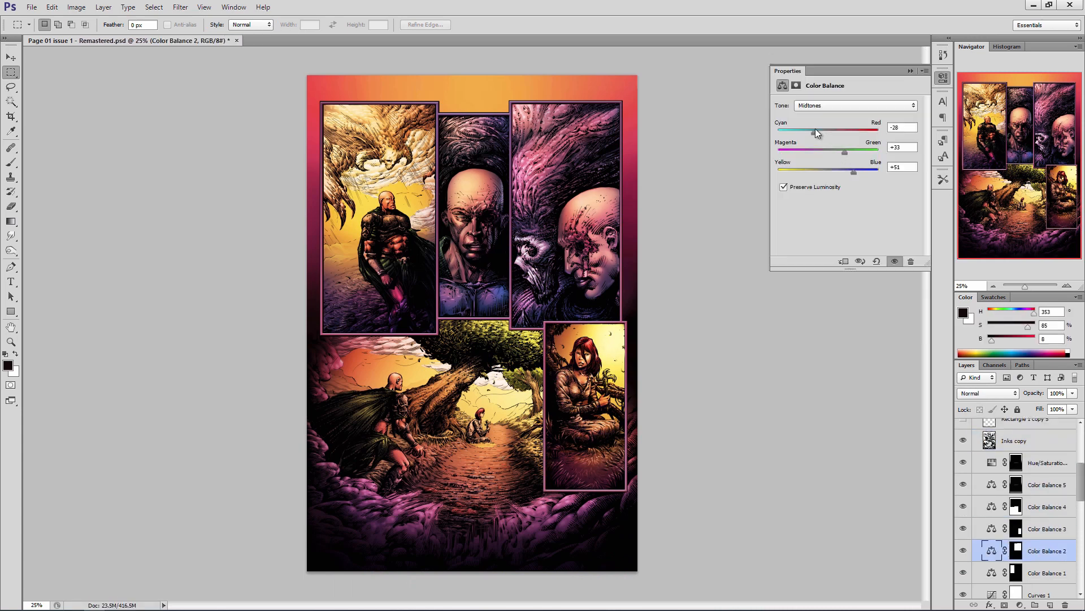
drag(846, 152, 838, 151)
click(911, 71)
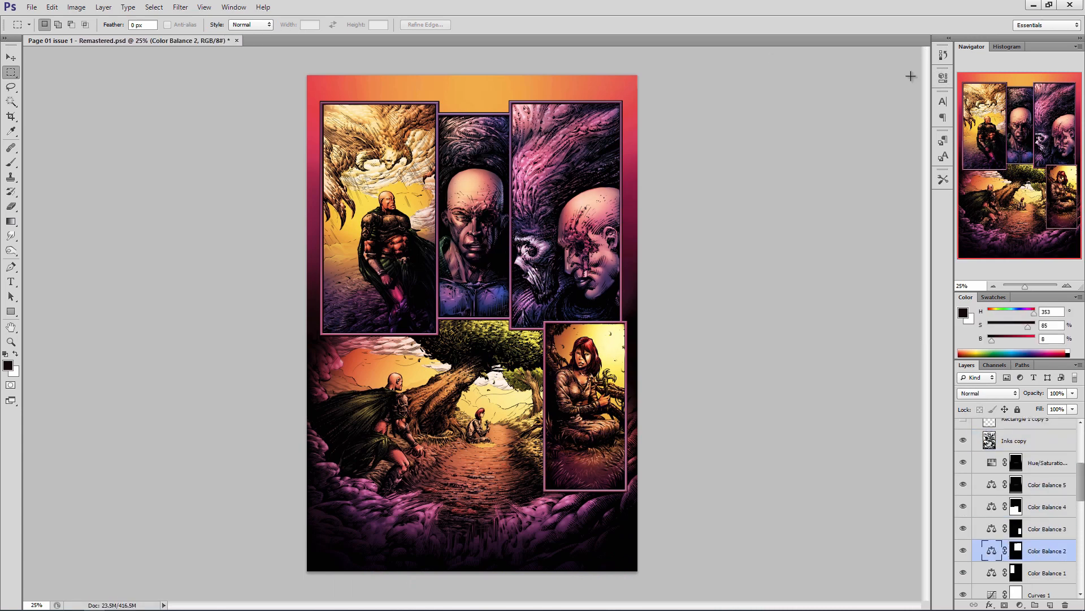
key(ctrl+s)
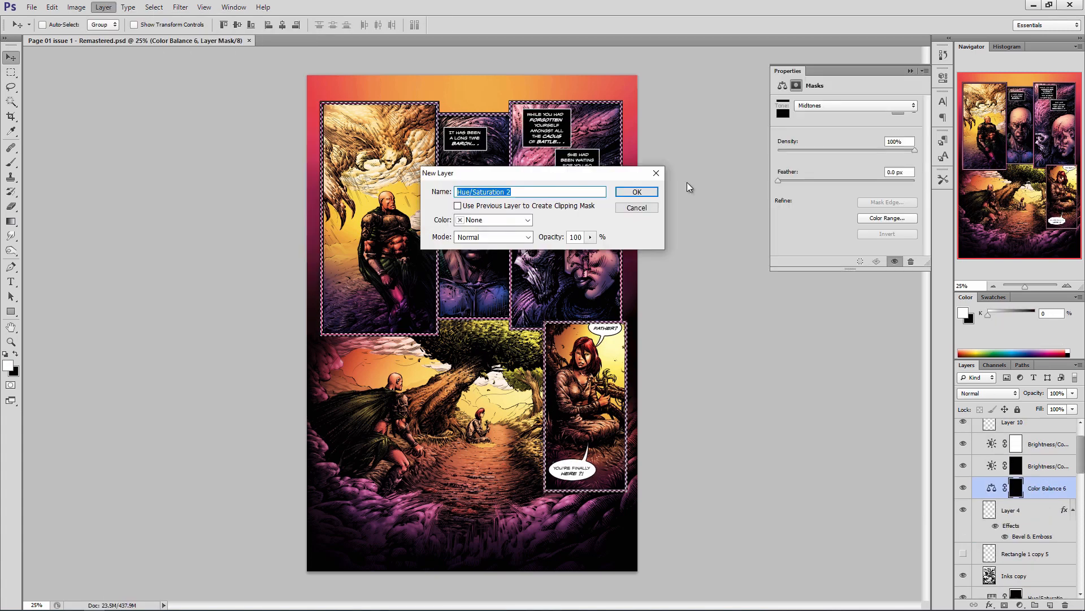
Add a Hue/Saturation layer for the panel borders with hue about +25, and save the document.
mouse_move(865, 149)
mouse_down()
mouse_move(849, 146)
mouse_move(884, 146)
mouse_move(863, 145)
mouse_up()
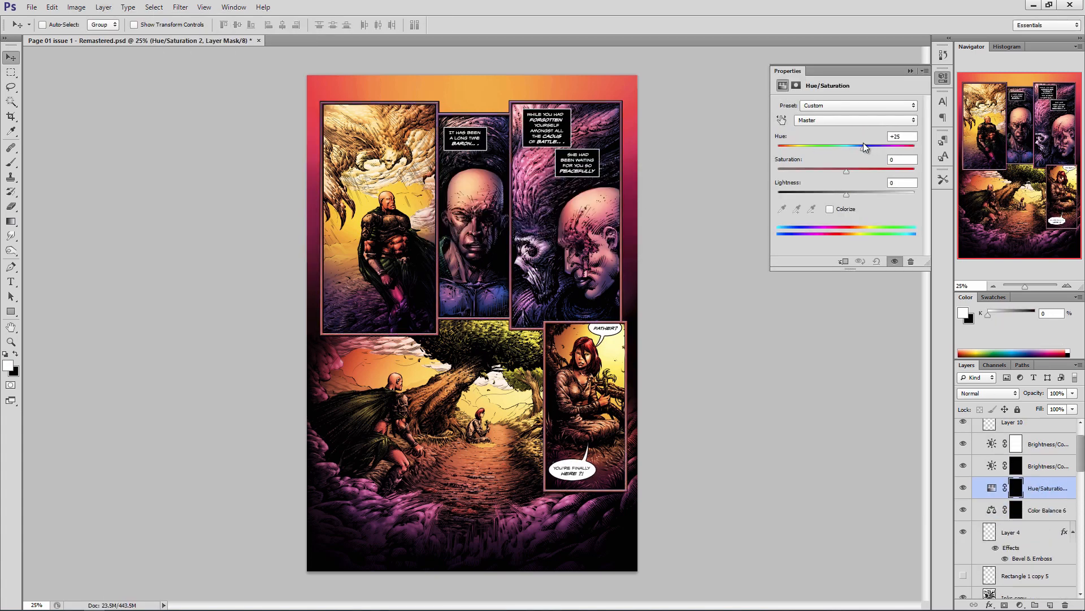
click(910, 71)
key(ctrl+s)
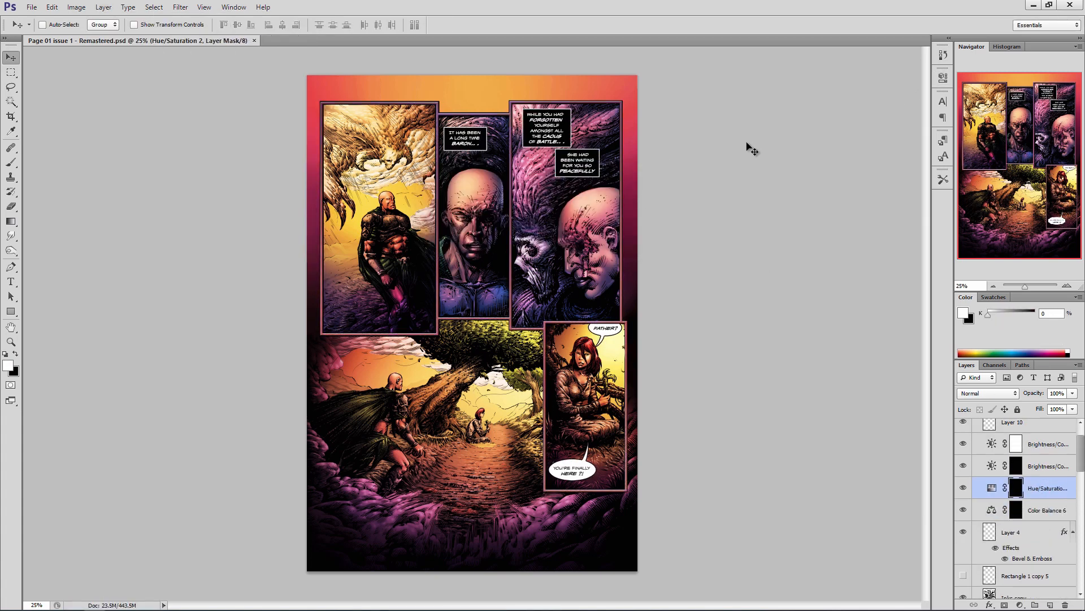
Load the page background's Hue/Saturation mask as a selection and add a Brightness/Contrast layer with slightly reduced brightness.
scroll(1030, 519, down, 1)
scroll(1034, 529, down, 5)
scroll(1021, 498, up, 1)
ctrl+click(1017, 478)
click(104, 7)
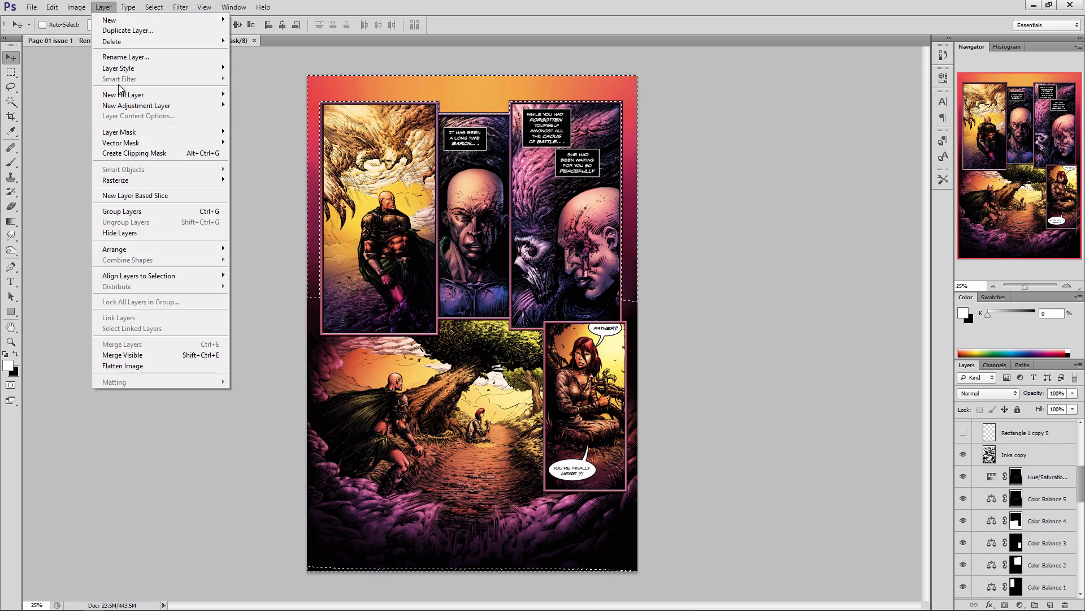
click(265, 106)
key(Return)
drag(847, 134, 841, 135)
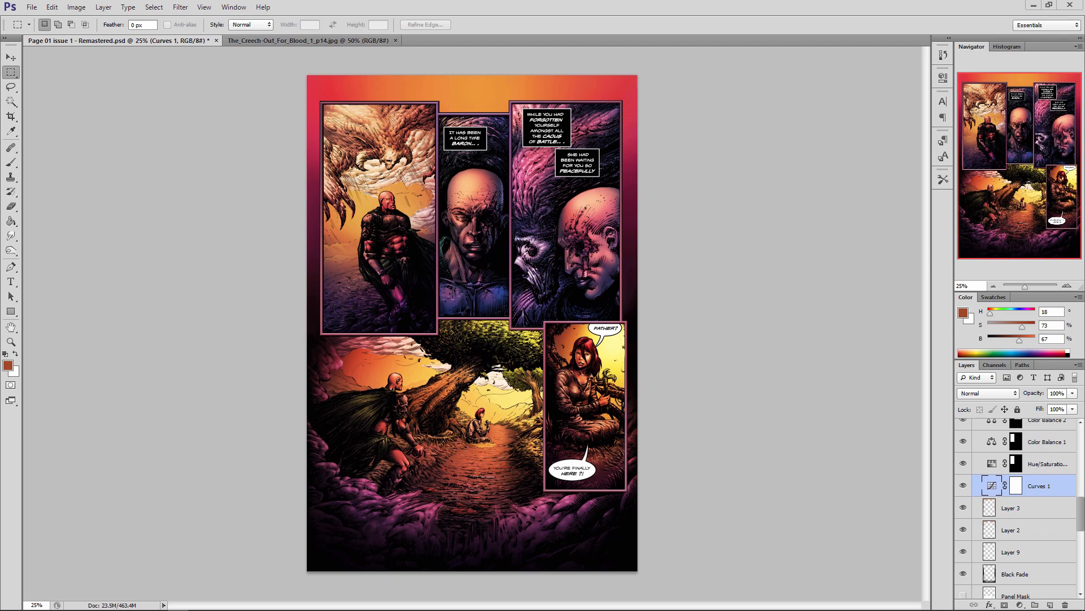
scroll(1018, 526, down, 5)
click(1017, 565)
key(w)
click(422, 369)
shift+click(466, 402)
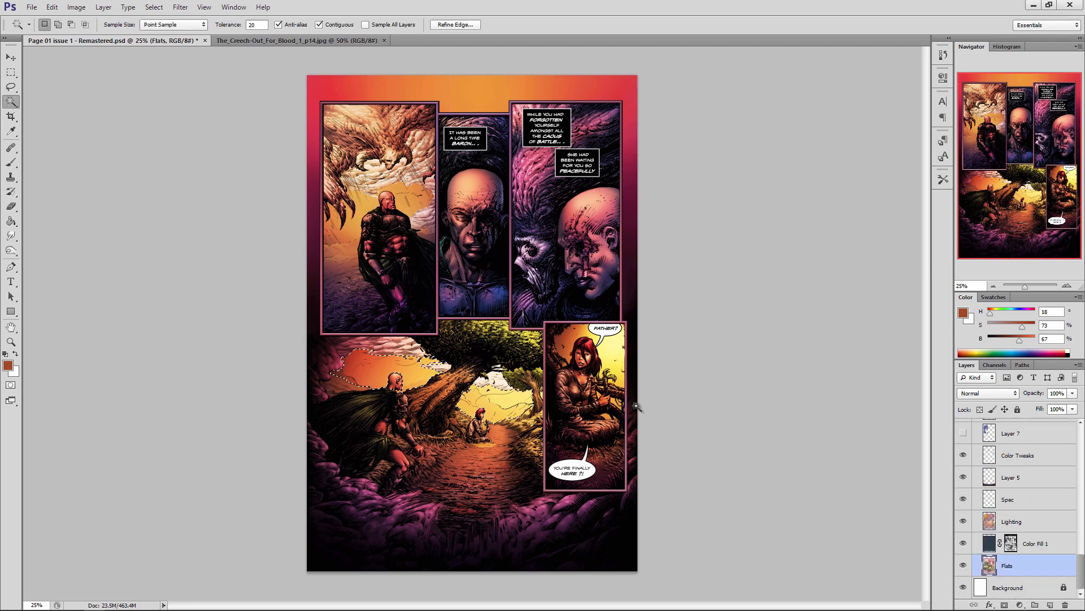
key(ctrl+d)
Load Color Balance 4's mask as a selection, add a Selective Color layer from it, and place it above Color Balance 4.
scroll(1017, 495, up, 5)
ctrl+click(1016, 493)
click(103, 8)
mouse_move(136, 106)
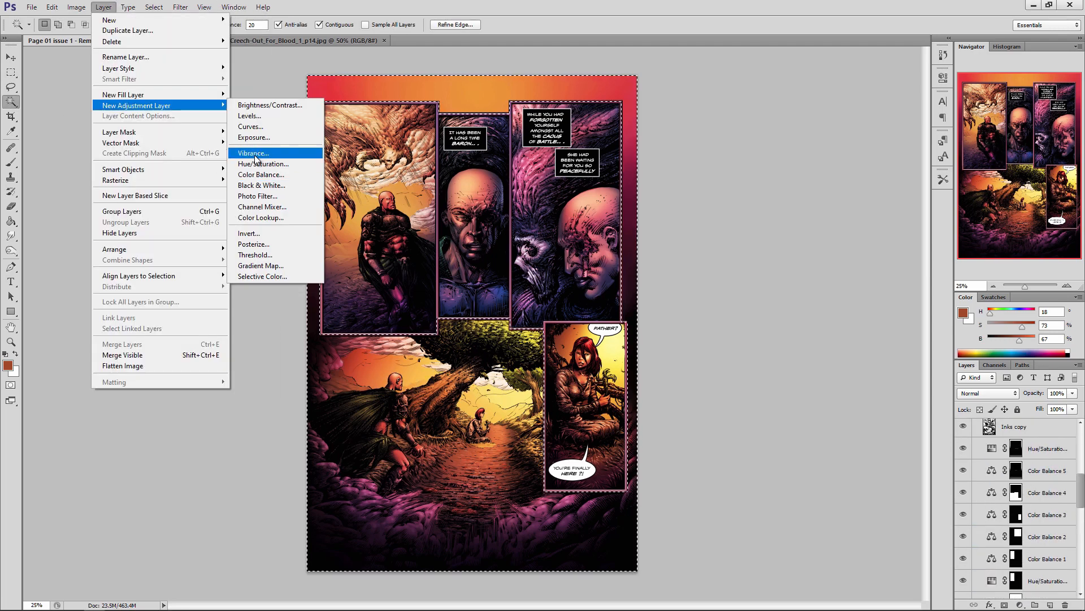
click(262, 277)
click(637, 192)
drag(1044, 591, 1048, 472)
drag(1053, 479, 994, 456)
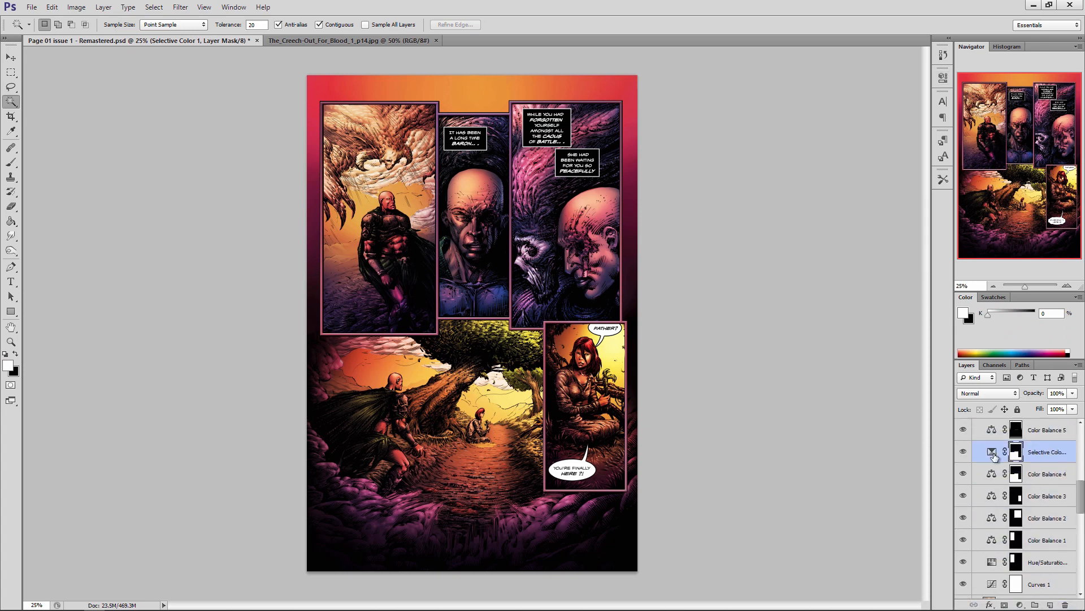
Adjust the reds in Selective Color 1, strongly raising cyan and slightly raising yellow and black.
double_click(993, 453)
drag(881, 142, 840, 144)
drag(847, 168, 832, 168)
mouse_move(833, 191)
mouse_down()
mouse_move(885, 167)
mouse_move(826, 191)
mouse_up()
click(860, 120)
click(863, 128)
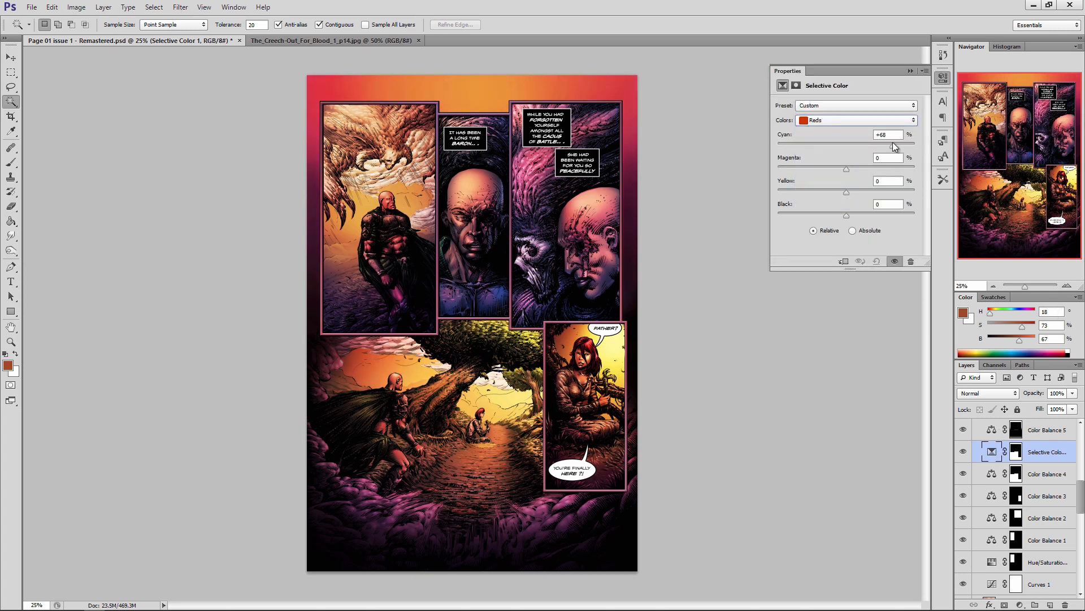
drag(902, 143, 901, 141)
drag(847, 192, 864, 213)
click(910, 71)
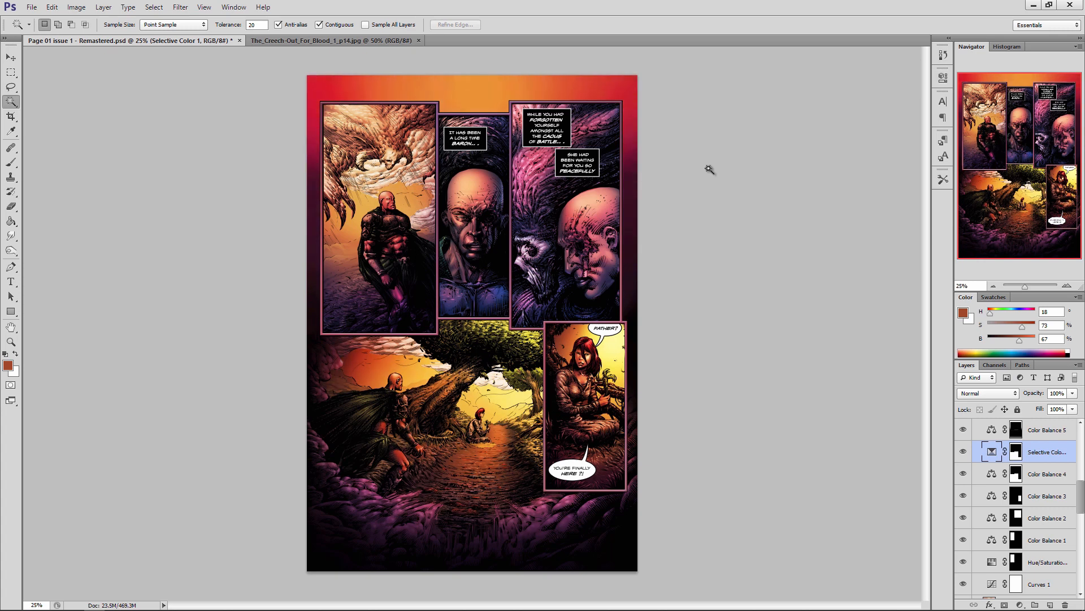
Paint black on Selective Color 1's mask with a 1700 px brush to exclude the upper page background.
key(e)
click(273, 169)
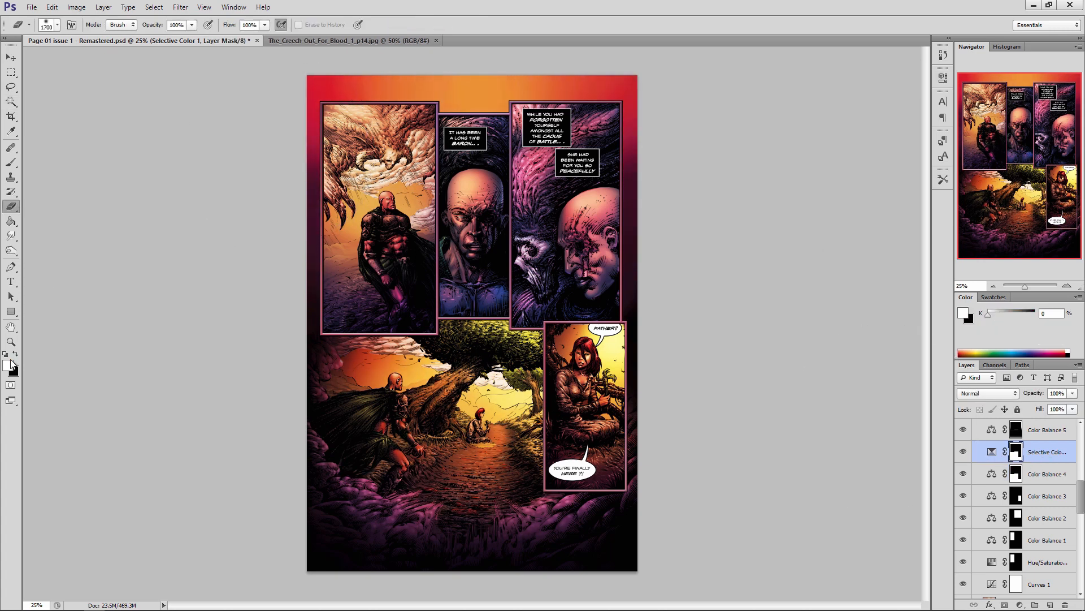
click(16, 353)
key(b)
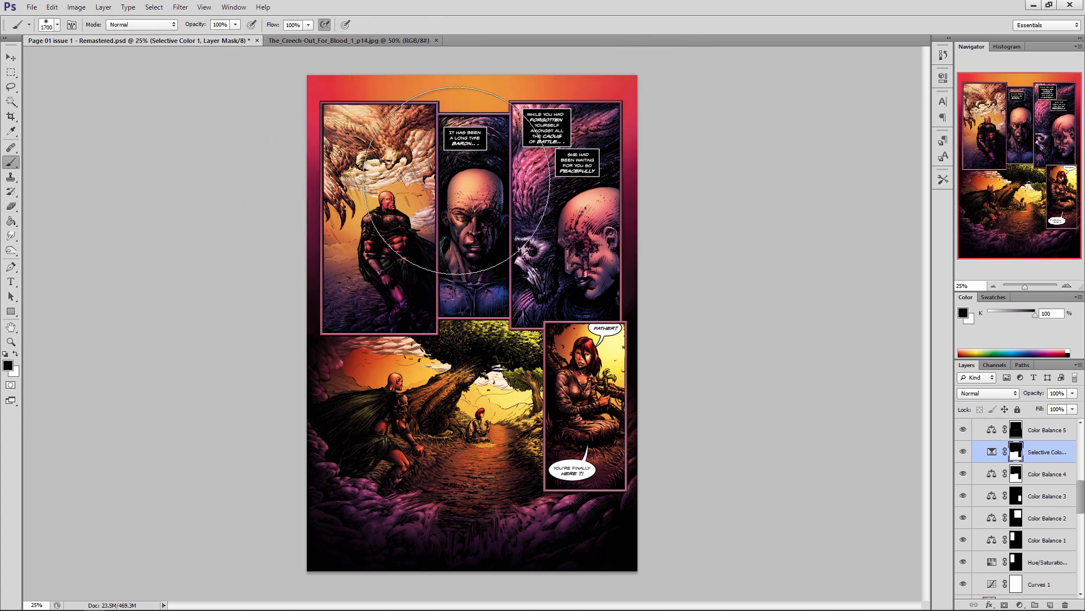
Set Selective Color 1's yellows to cyan -79, magenta +9 and yellow -14, and raise their black slightly.
double_click(992, 451)
mouse_move(846, 169)
mouse_down()
mouse_move(897, 170)
mouse_move(855, 163)
mouse_up()
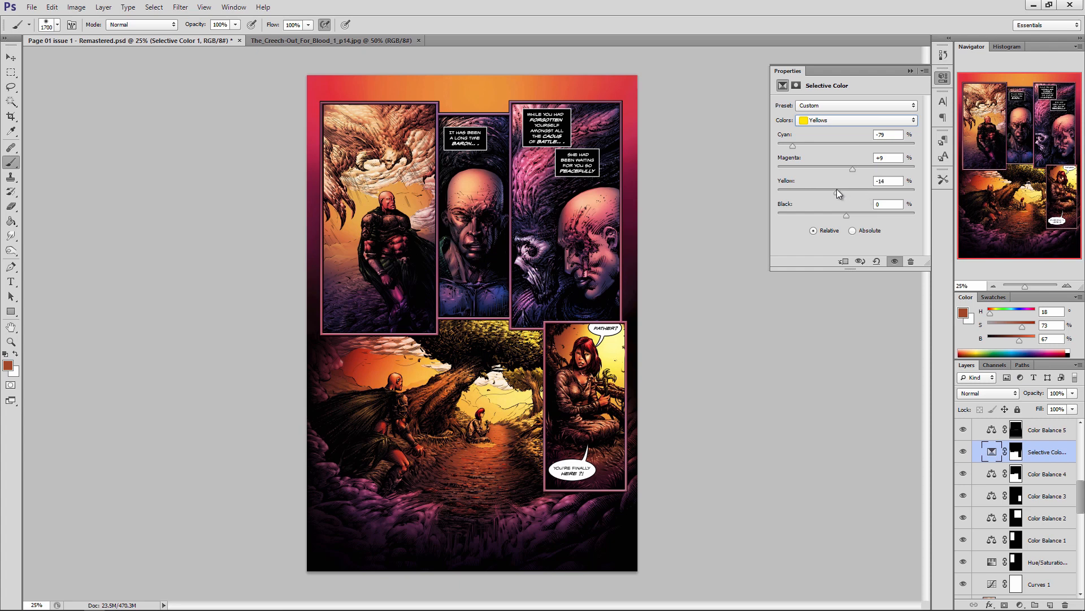
mouse_move(846, 215)
mouse_down()
mouse_move(867, 213)
mouse_move(832, 213)
mouse_move(860, 212)
mouse_up()
key(alt+4)
Set Selective Color 1's magentas to cyan +28, magenta +2, yellow +100, and its neutrals to magenta about -7, yellow +2.
click(841, 120)
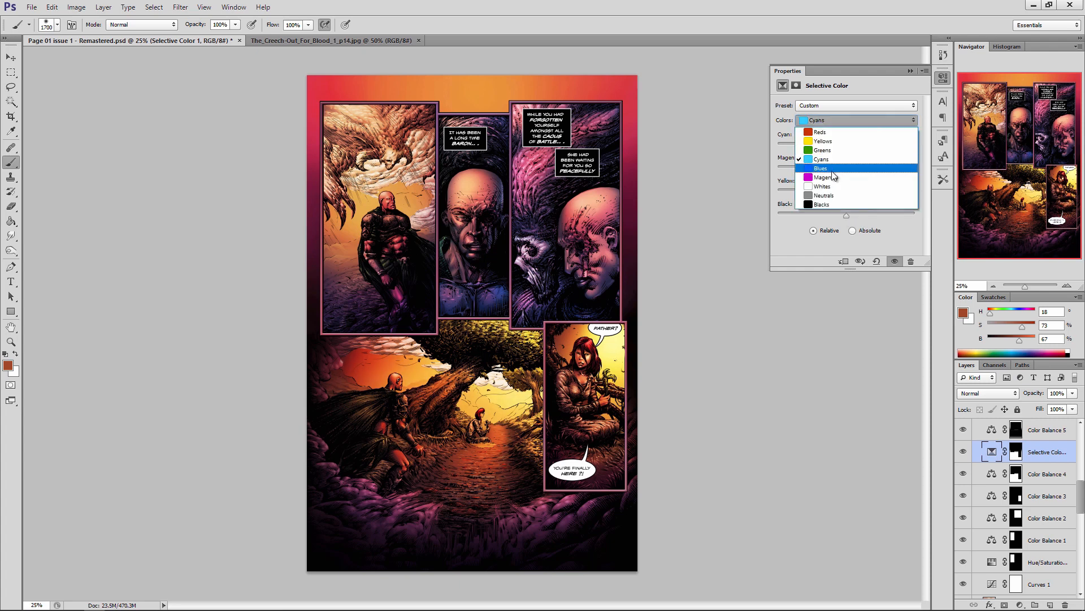
click(834, 169)
drag(830, 146, 838, 166)
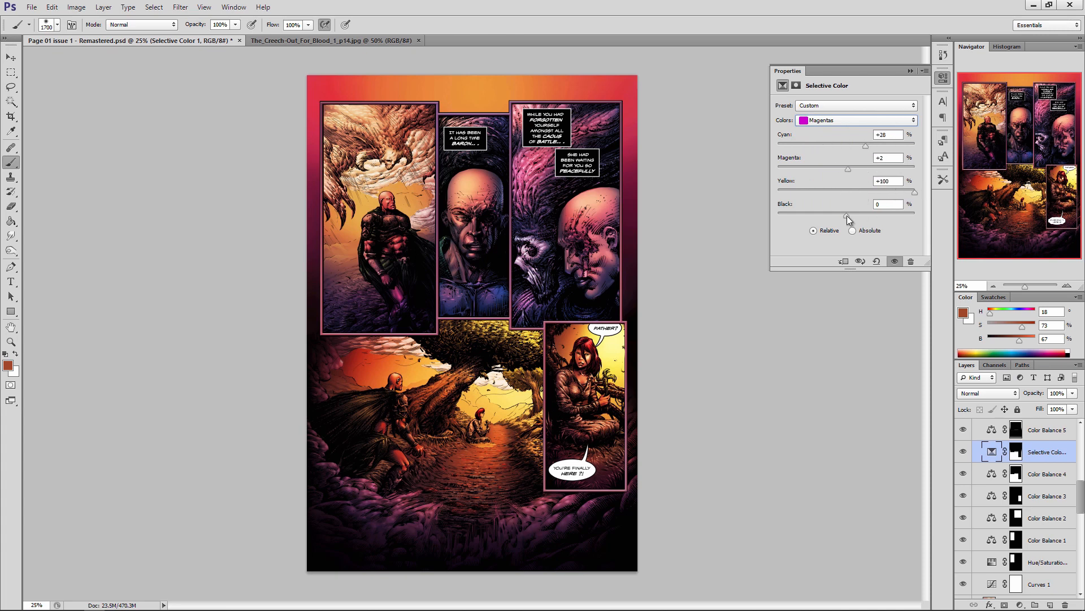
key(alt+7)
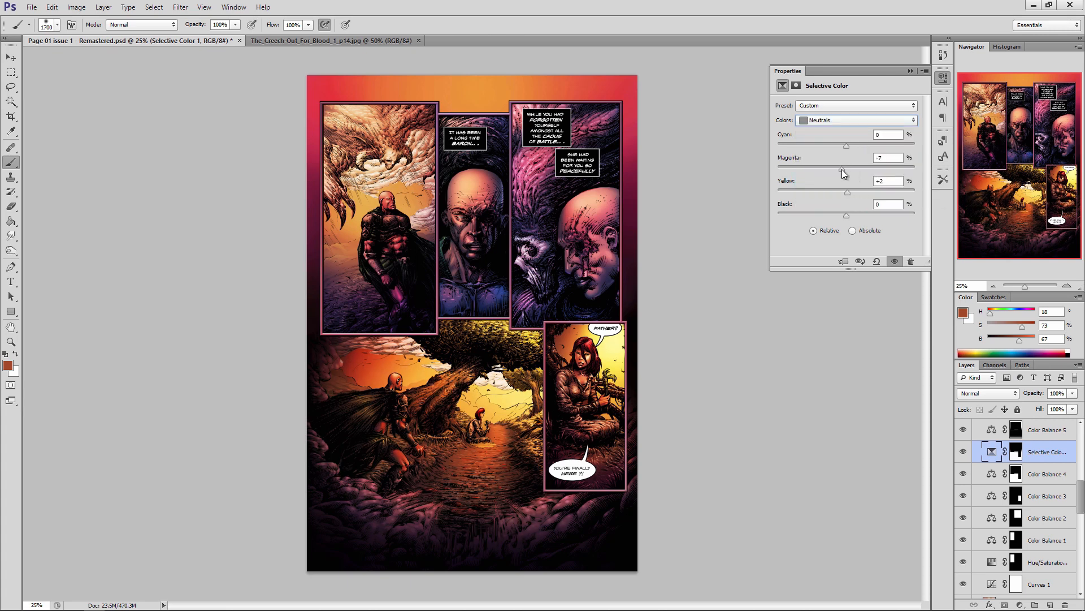
click(911, 70)
Load the first panel's Color Balance 1 mask as a selection and add a Selective Color layer above it.
ctrl+click(1010, 541)
click(104, 7)
mouse_move(133, 107)
click(265, 279)
key(Return)
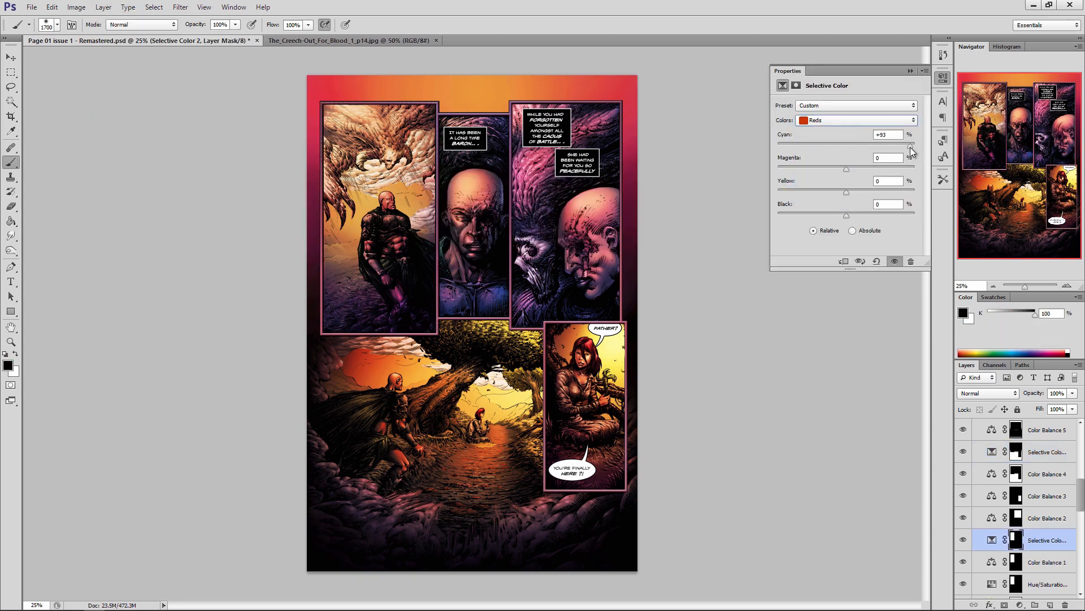
Raise Selective Color 2's red cyan to about +93, and set yellows to cyan -100, magenta +74, yellow +16 with slightly lower black.
drag(846, 169, 844, 168)
drag(846, 216, 849, 215)
click(833, 124)
click(837, 138)
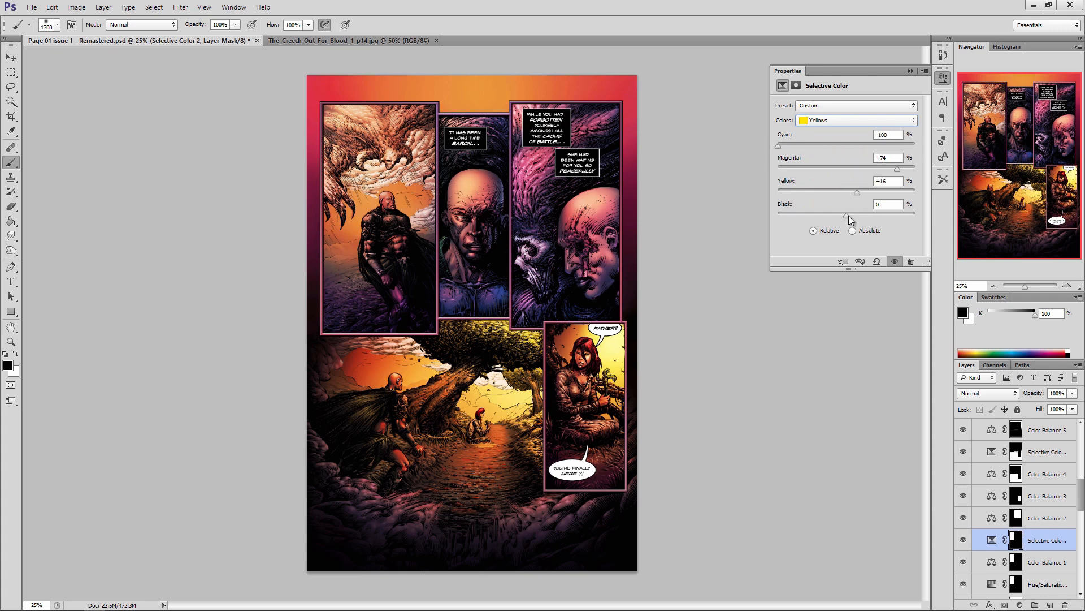
drag(848, 215, 839, 215)
Set the magentas of Selective Color 2 to cyan about +22 and magenta -35.
click(824, 120)
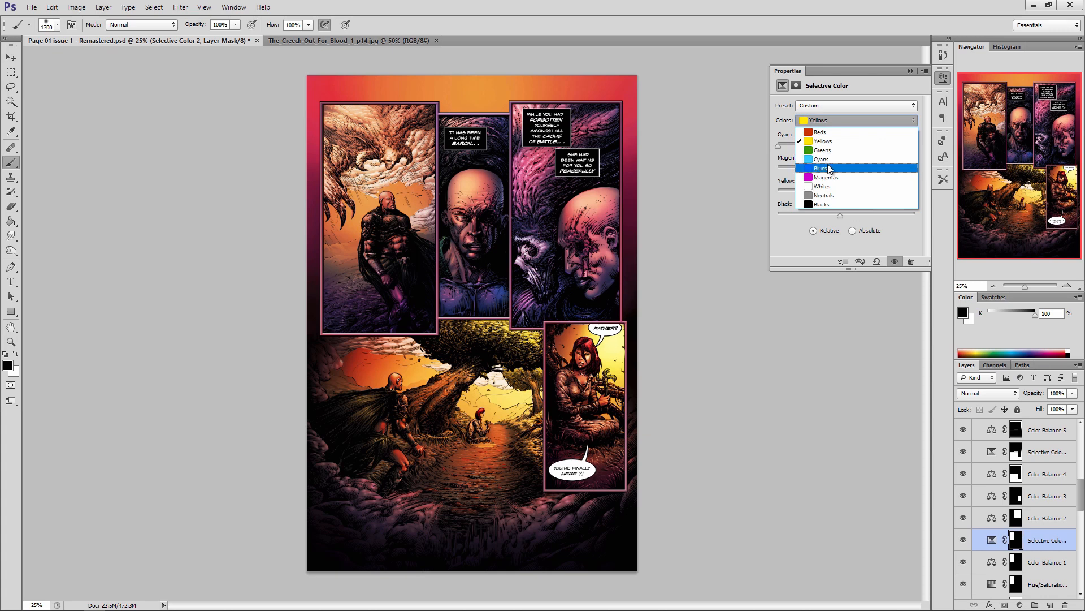
click(828, 160)
click(833, 120)
click(829, 168)
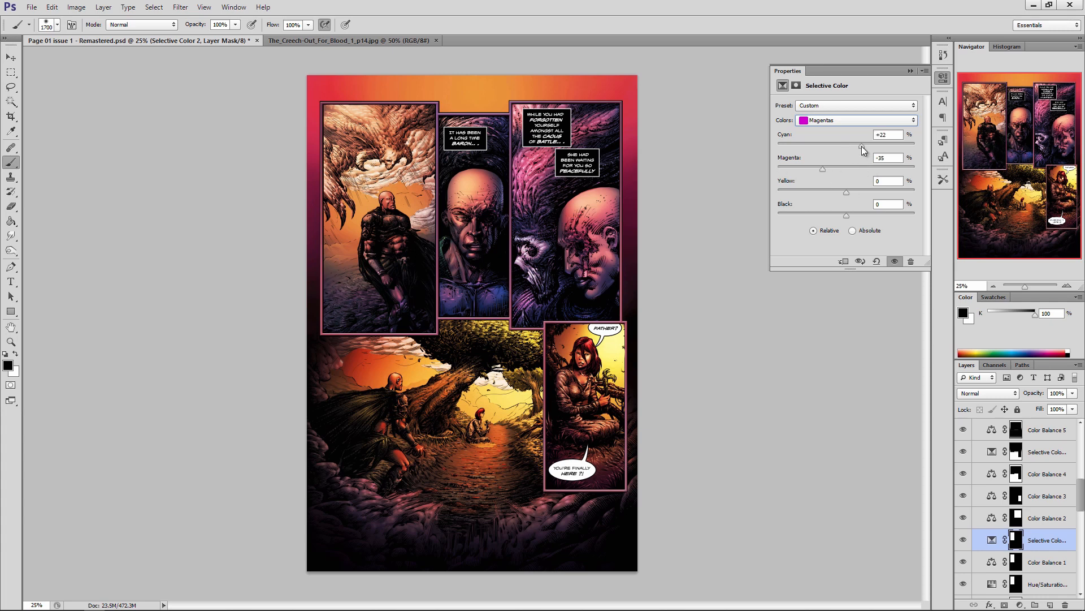
Set the neutrals of Selective Color 2 to cyan +6, magenta +10, yellow +7 and black -17.
click(856, 120)
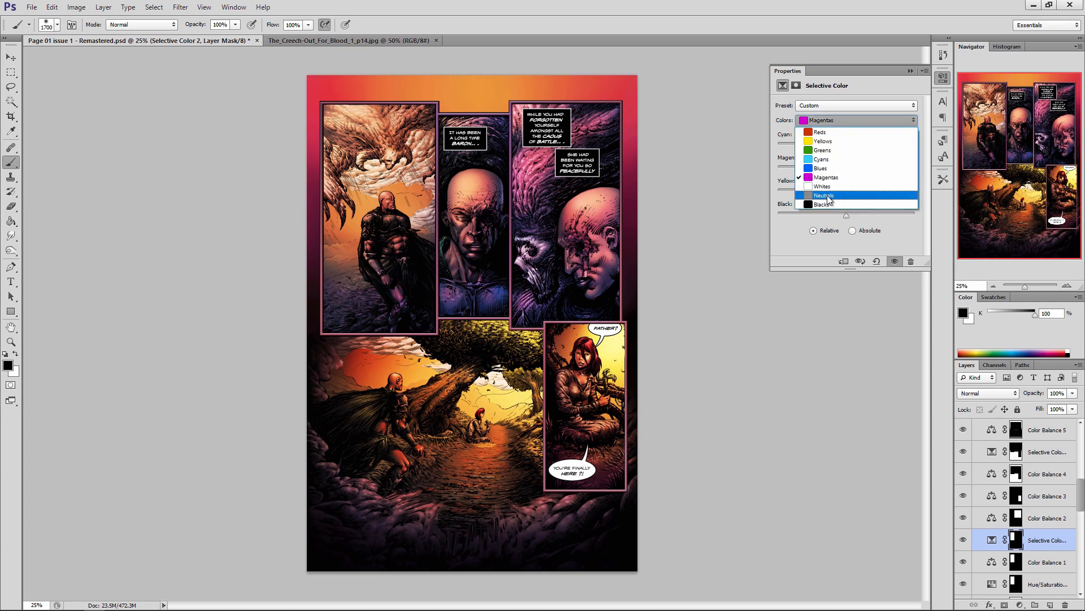
click(829, 193)
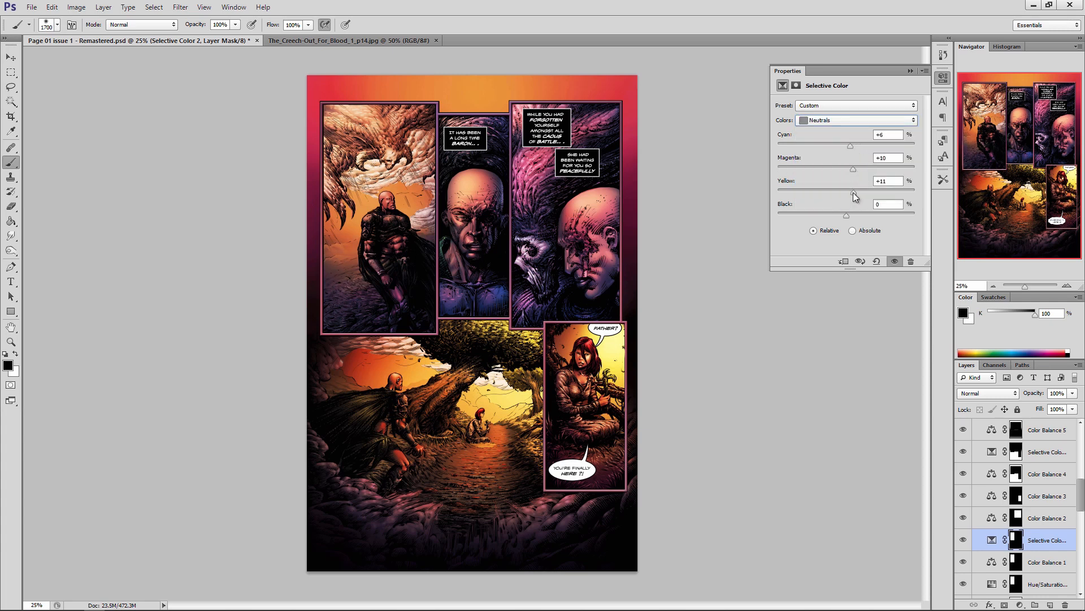
drag(843, 191, 835, 214)
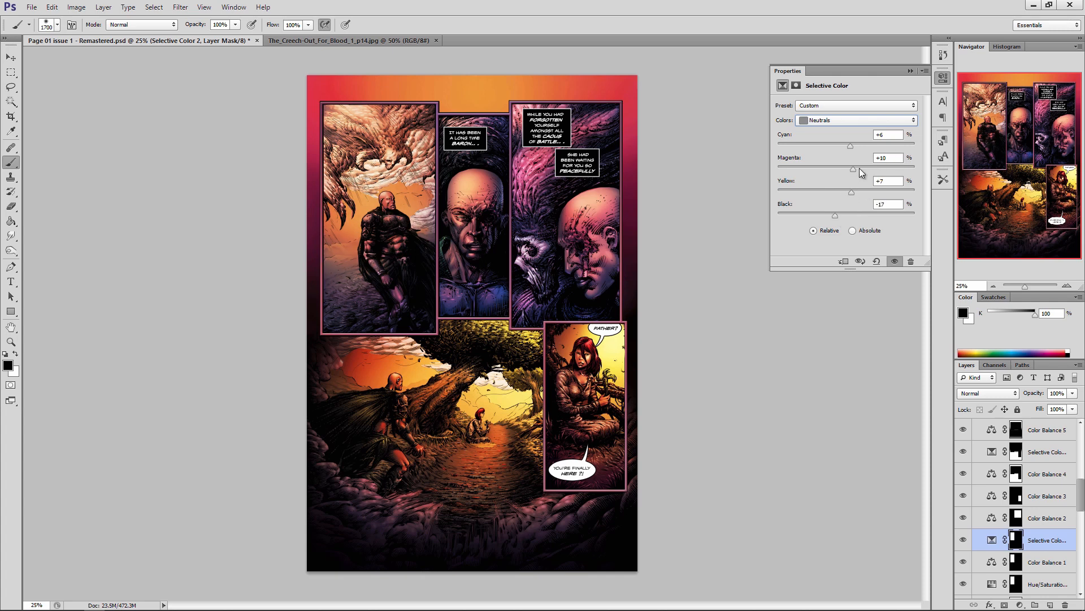
click(909, 71)
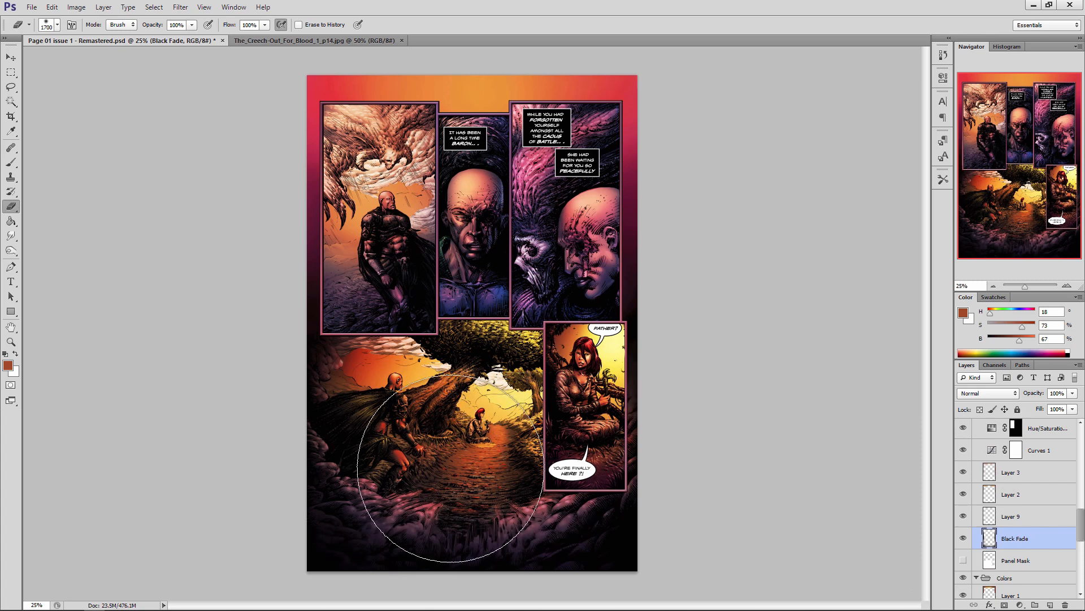
Load Panel Mask as a selection and darken the page background's side edges on Black Fade with a black 1100 px brush.
key(b)
scroll(1057, 491, down, 5)
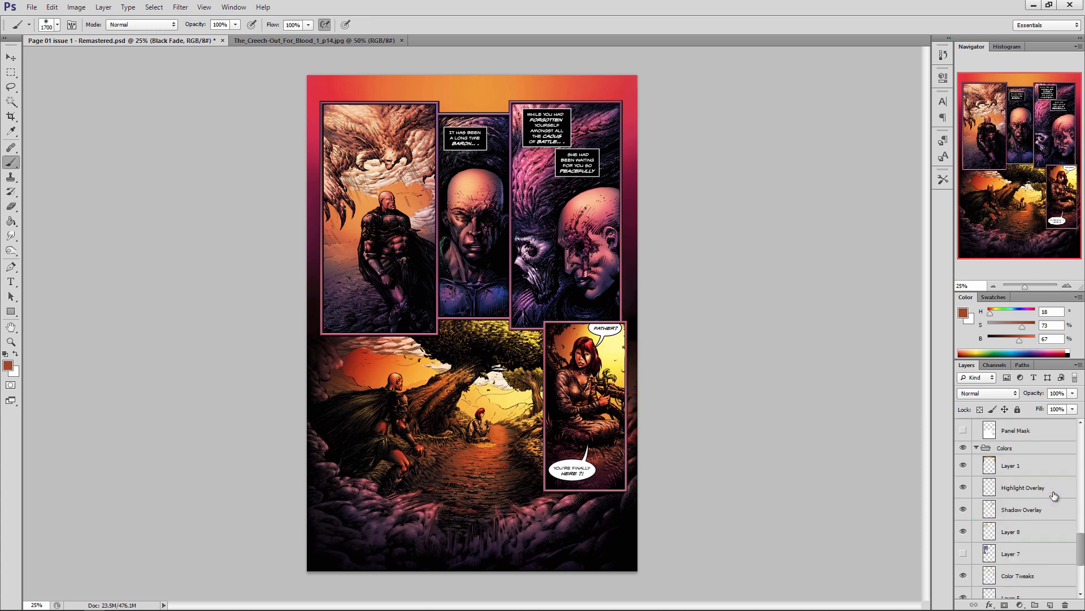
scroll(1055, 495, up, 4)
ctrl+click(988, 517)
ctrl+click(993, 533)
key(d)
key(bracketleft)
key(bracketleft)
key(bracketleft)
key(bracketleft)
key(bracketleft)
key(bracketleft)
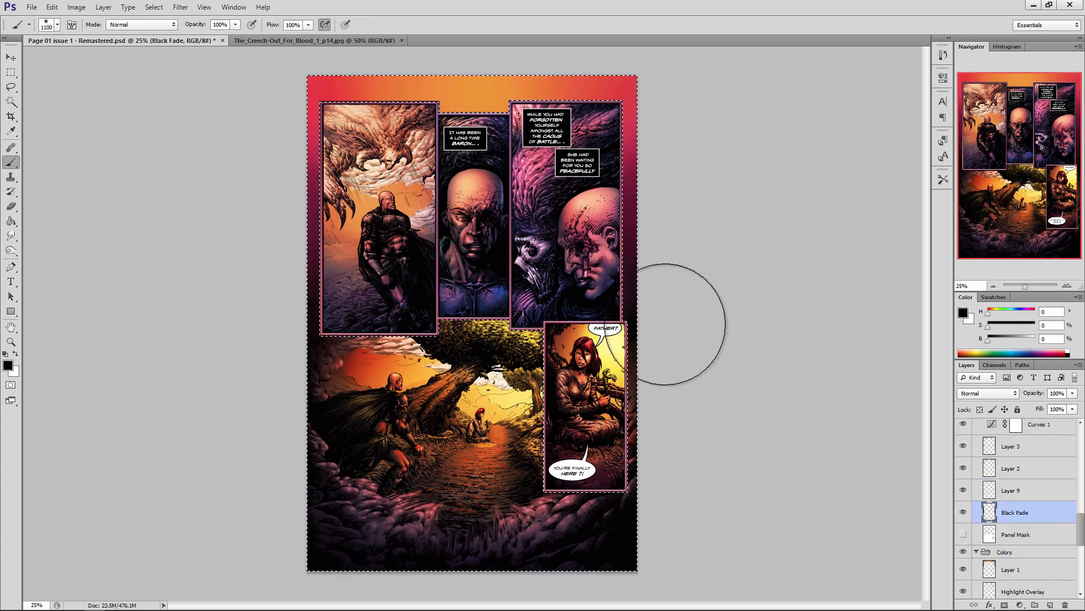
key(ctrl+d)
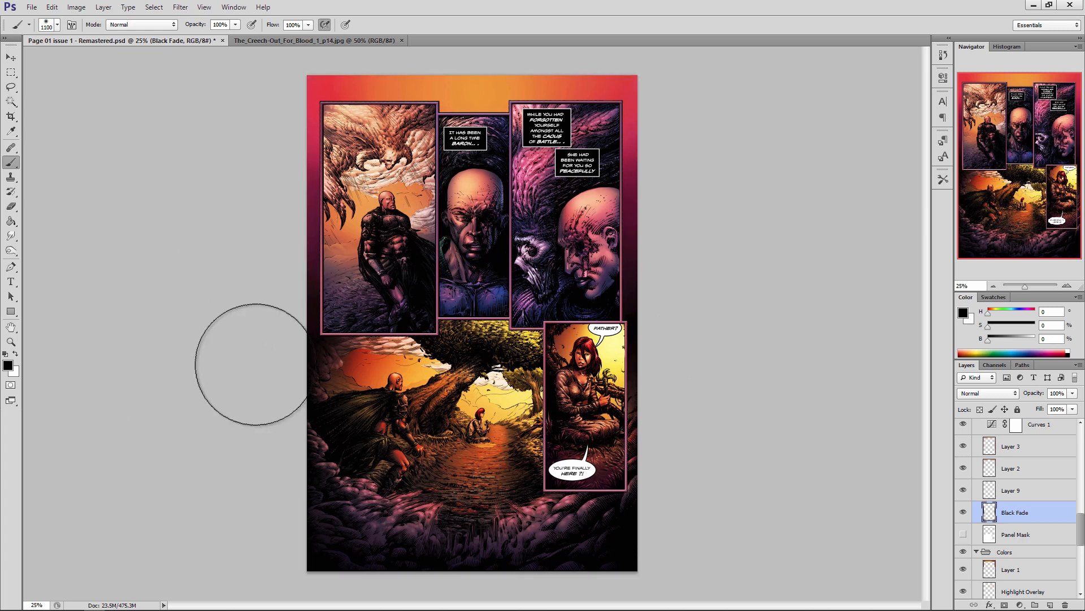
Load Color Balance 2's mask as a selection and add a Selective Color layer above it for the second and third panels.
scroll(1017, 486, up, 5)
click(1016, 481)
drag(1015, 480, 1018, 509)
scroll(1011, 486, up, 1)
click(1016, 477)
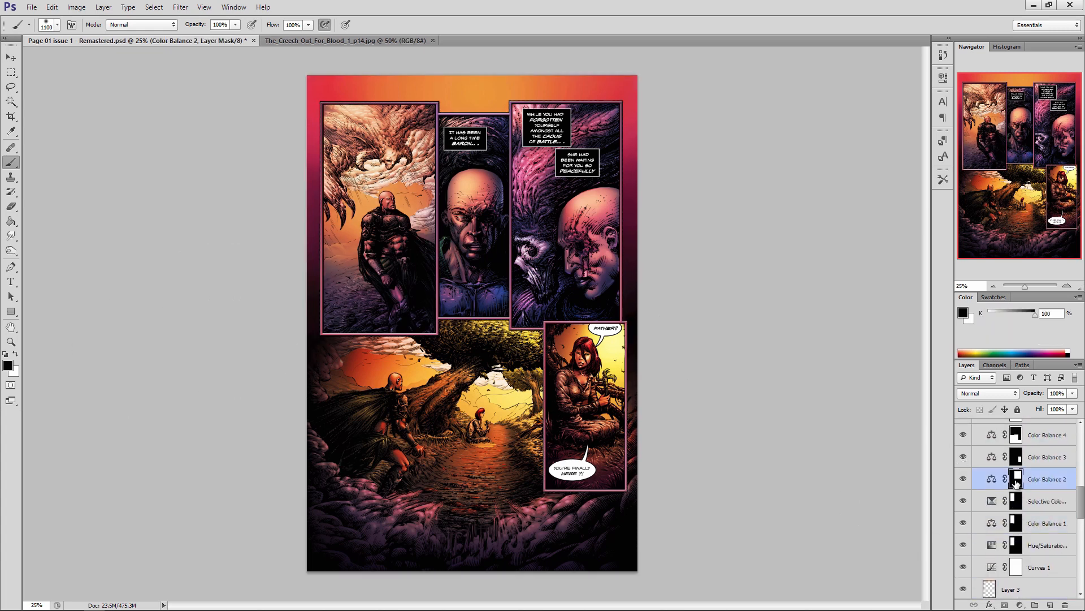
scroll(1015, 481, up, 2)
ctrl+click(1016, 504)
click(104, 8)
click(271, 263)
key(Return)
Set Selective Color 3's reds to cyan +57, magenta +8 and yellow +25, and adjust their black slightly.
drag(846, 146, 759, 146)
key(alt+2)
drag(878, 147, 839, 168)
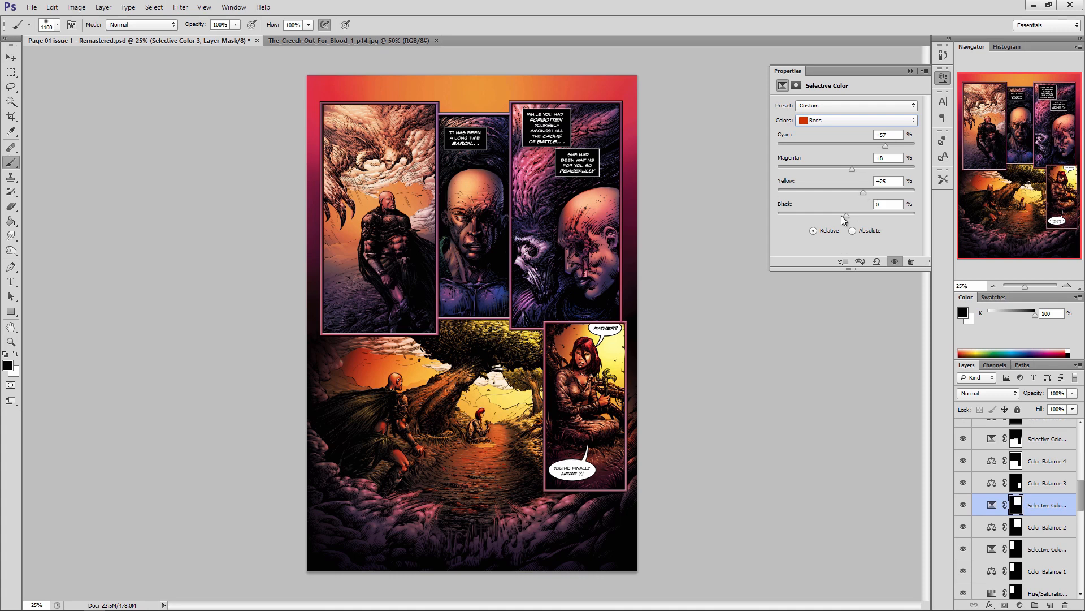
drag(842, 216, 850, 214)
Adjust the yellows and blues in Selective Color 3, raising the blues' yellow to its maximum.
click(836, 121)
click(822, 140)
click(826, 120)
click(821, 168)
drag(910, 193, 917, 193)
drag(847, 215, 847, 217)
Adjust the magentas and whites in Selective Color 3, raising the whites' black and lowering their yellow.
click(836, 121)
click(825, 178)
click(836, 121)
click(826, 190)
drag(847, 146, 778, 146)
drag(778, 146, 846, 146)
drag(847, 216, 904, 215)
drag(846, 193, 811, 192)
drag(847, 169, 844, 145)
Set Selective Color 3's neutrals to cyan +12, yellow +12 and slightly negative black, and its blacks to cyan -2, yellow about -2.
click(837, 121)
click(825, 201)
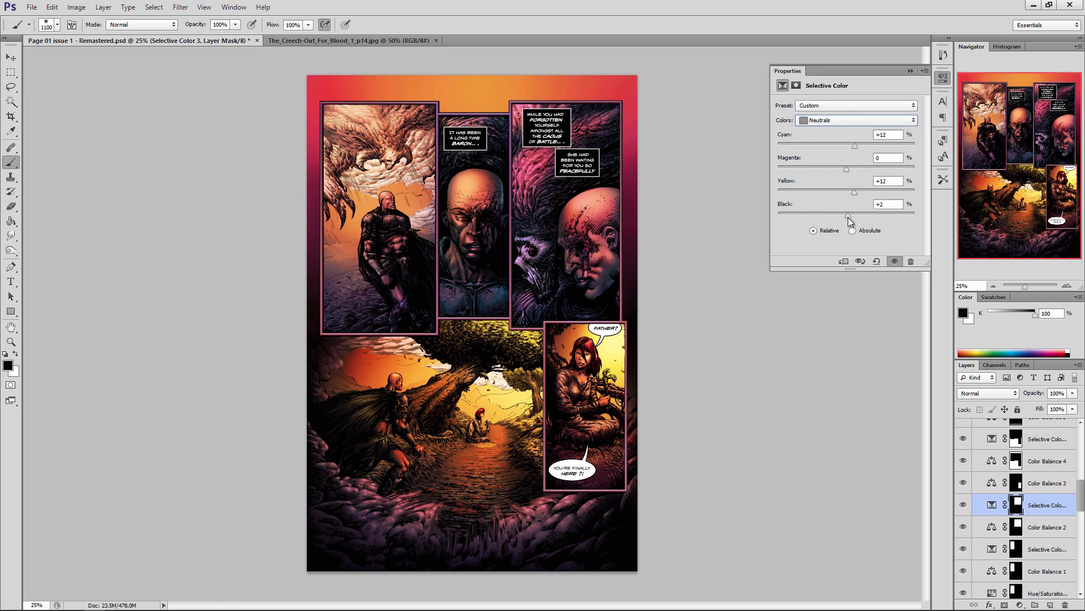
drag(848, 217, 842, 215)
click(857, 120)
click(825, 212)
mouse_move(846, 146)
mouse_down()
mouse_move(890, 146)
mouse_move(844, 148)
mouse_up()
drag(846, 168, 849, 171)
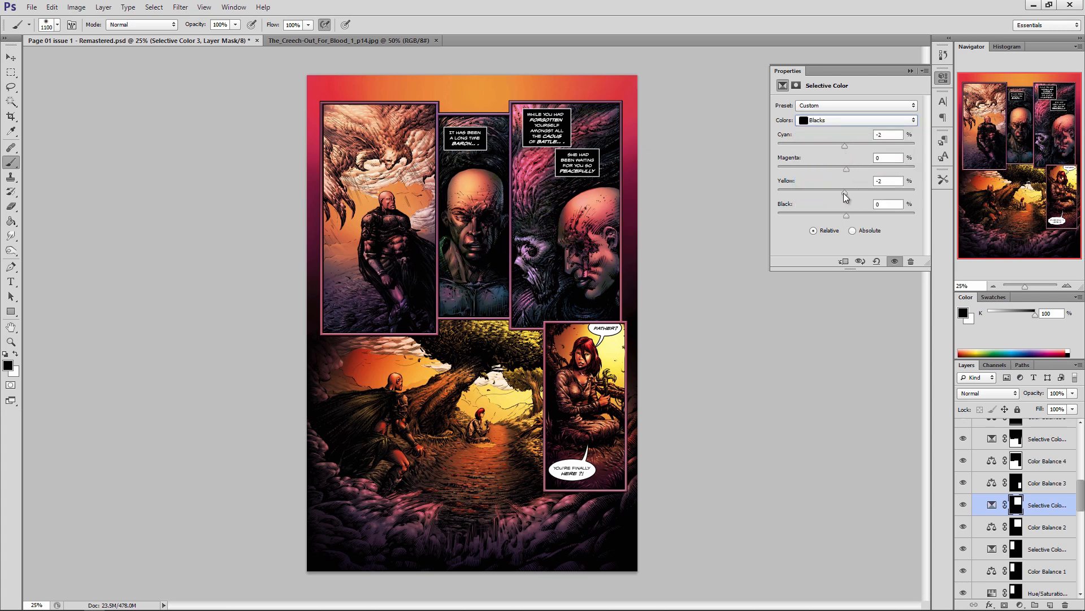
click(910, 70)
Select the bald man's skin areas in the first and third panels on the Flats layer with the Magic Wand.
scroll(1034, 507, down, 2)
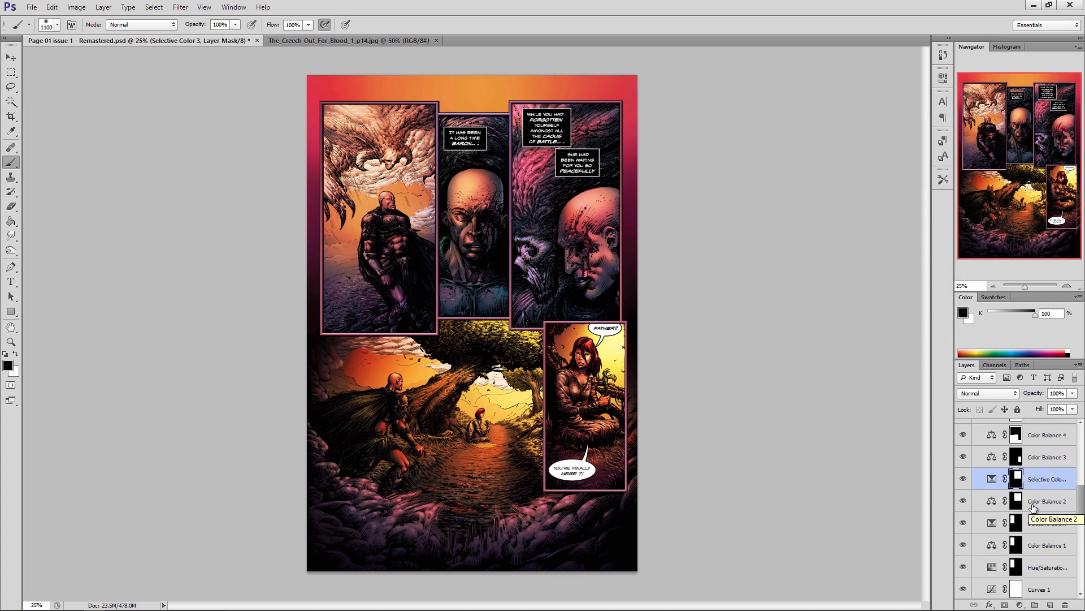
scroll(1037, 507, up, 1)
scroll(1047, 548, down, 10)
click(1047, 552)
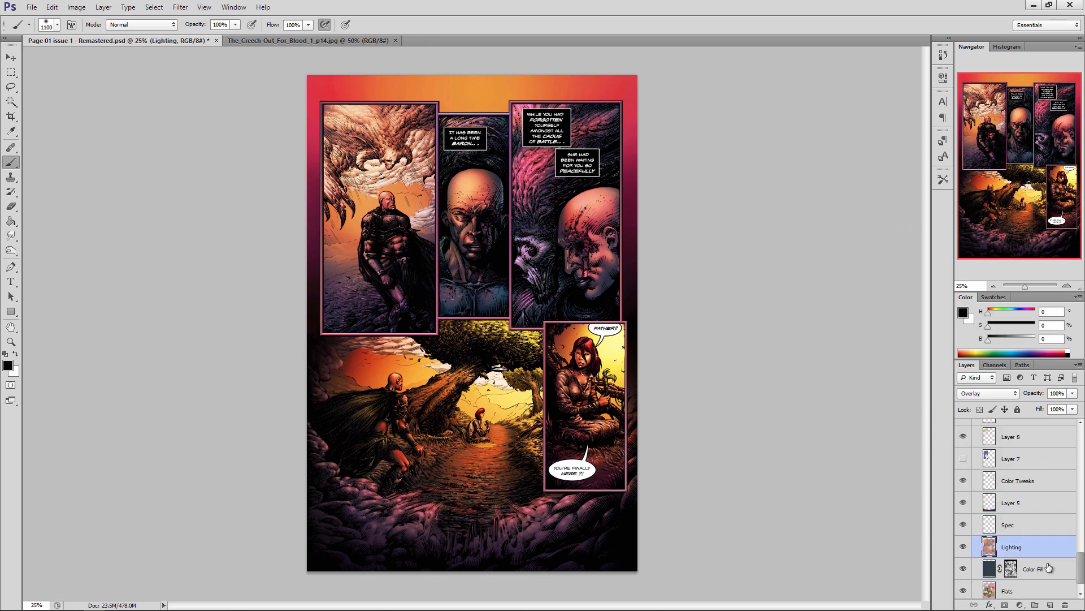
scroll(1048, 567, down, 2)
click(1047, 565)
key(w)
shift+click(387, 201)
shift+click(371, 247)
shift+click(397, 289)
shift+click(591, 210)
scroll(1029, 482, up, 10)
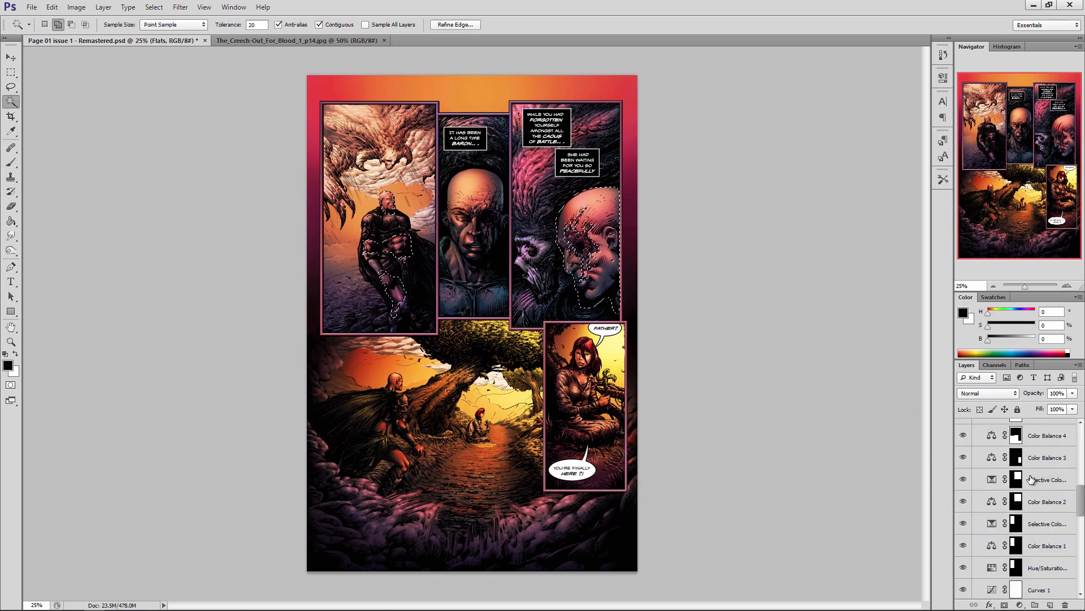
Add a Color Balance layer above Selective Color 3 from the skin selection, shifting it toward yellow and slightly toward red.
click(1031, 479)
click(103, 7)
mouse_move(132, 107)
click(249, 177)
click(648, 194)
drag(828, 171, 810, 170)
drag(830, 133, 833, 134)
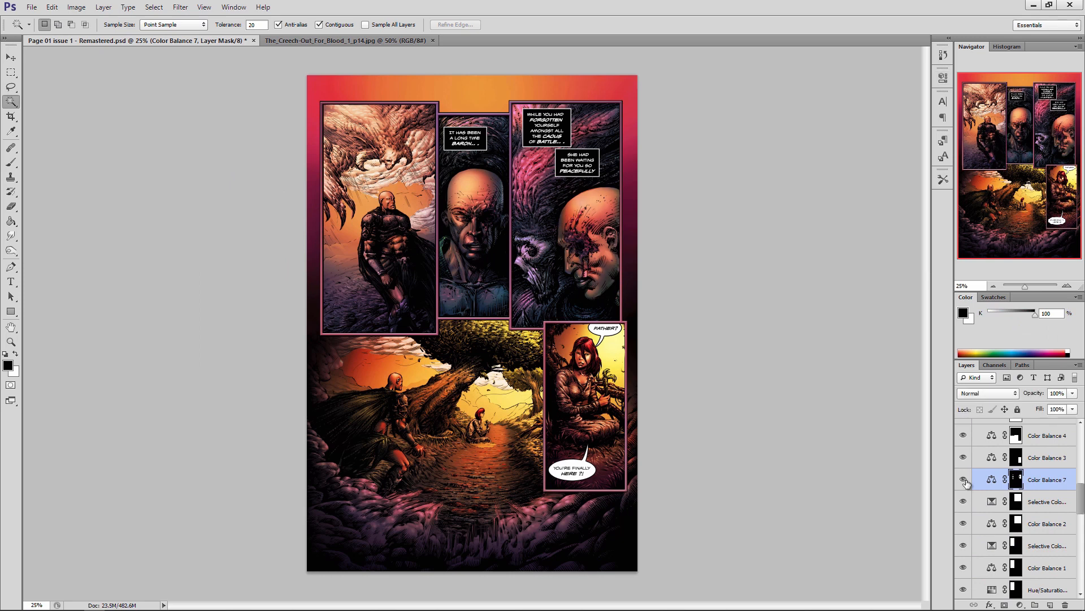
Paint out part of Color Balance 7's mask over the third panel's face and save the document.
key(e)
key(b)
key(ctrl+s)
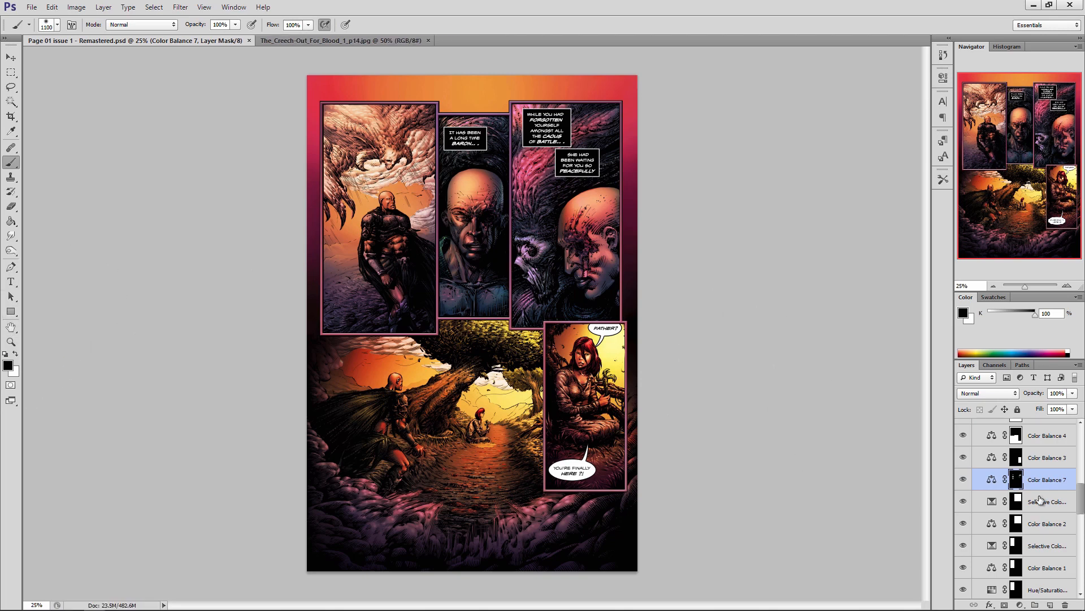
Apply a Selective Color adjustment to the Lighting layer with the yellows at magenta +100 and yellow about -10.
scroll(1021, 489, down, 5)
scroll(1021, 489, down, 2)
click(1013, 521)
click(77, 7)
mouse_move(113, 36)
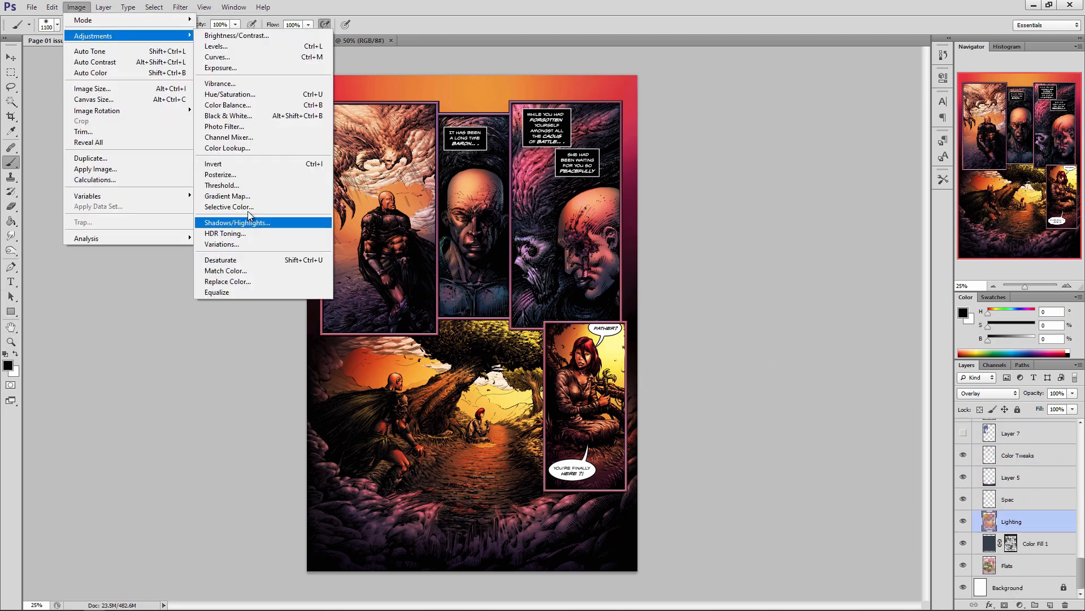
click(249, 207)
drag(766, 207, 762, 207)
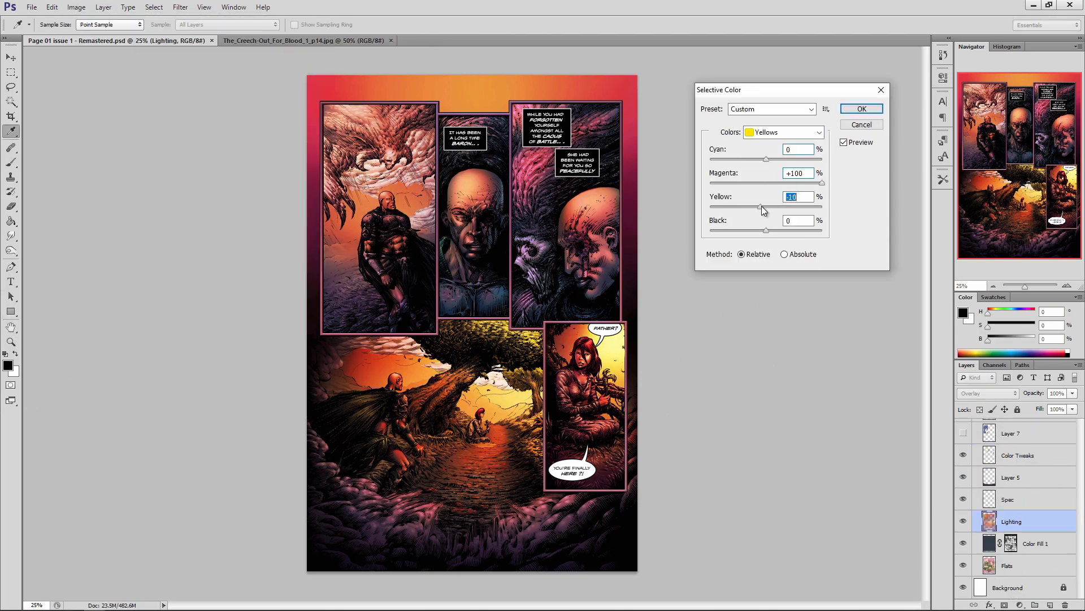
click(869, 107)
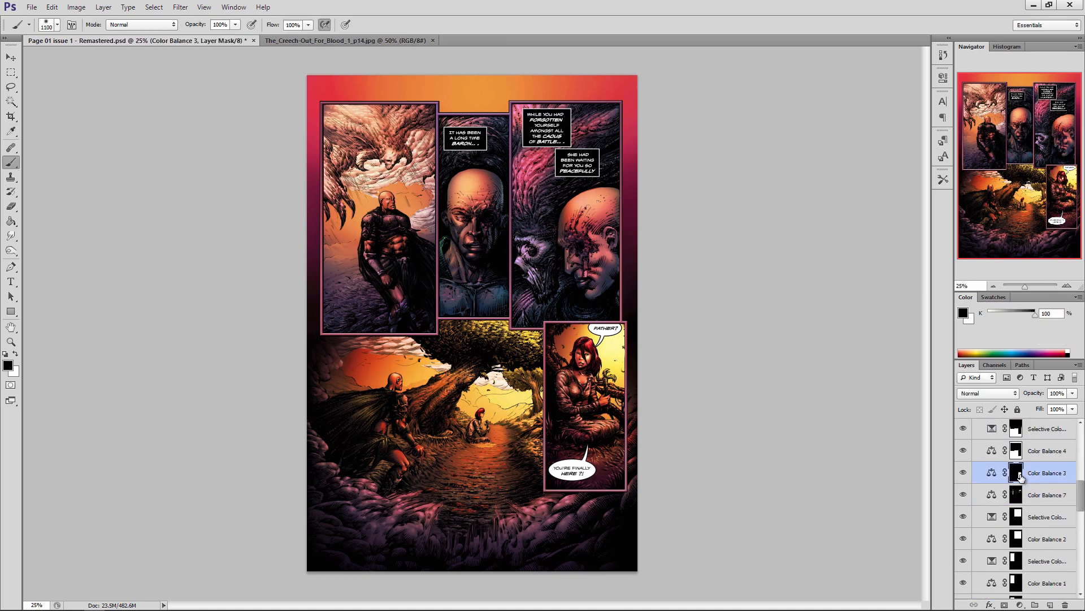
Add a Selective Color layer above Color Balance 3, limited to the red-haired woman's panel, with the reds at cyan +49.
click(103, 8)
mouse_move(136, 106)
click(270, 276)
click(645, 187)
click(840, 120)
click(840, 131)
drag(847, 145, 879, 145)
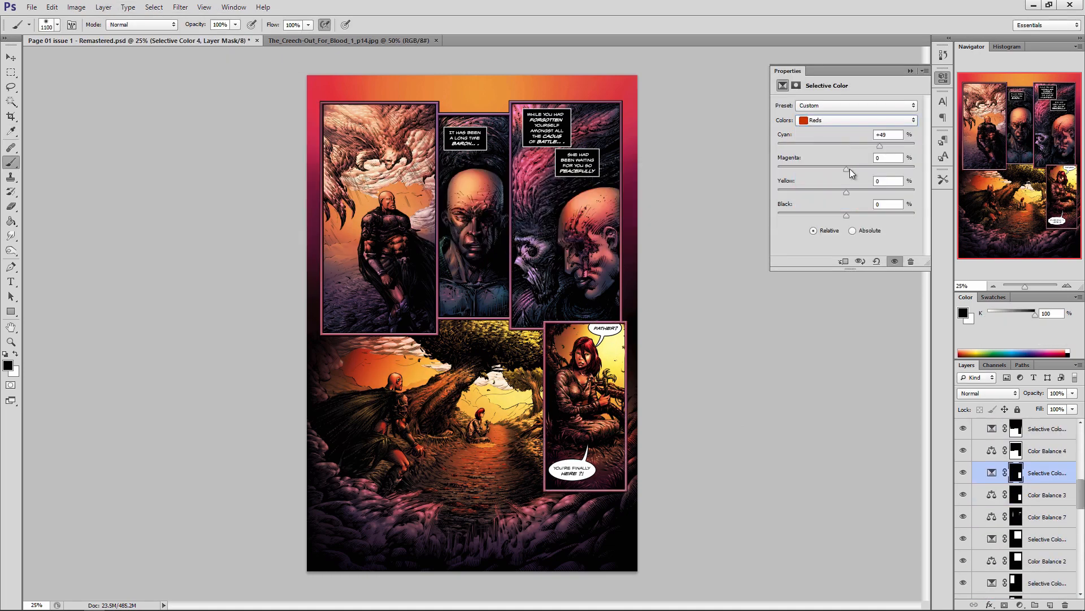
Set the yellows in the red-haired woman's Selective Color layer to magenta +19 and yellow about -7.
click(846, 120)
click(845, 142)
drag(849, 167, 860, 168)
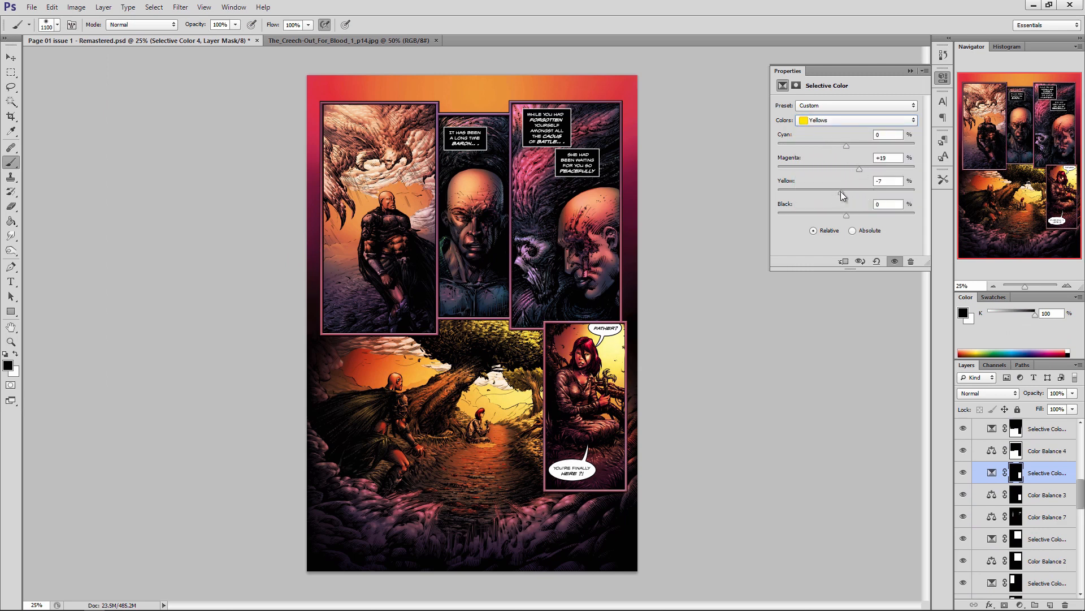
mouse_move(847, 215)
mouse_down()
mouse_move(872, 216)
mouse_move(846, 217)
mouse_up()
Set the neutrals in the red-haired woman's Selective Color layer to cyan +45, magenta about -2 and yellow about -1.
click(837, 120)
click(831, 176)
drag(846, 145, 843, 172)
click(837, 121)
click(827, 201)
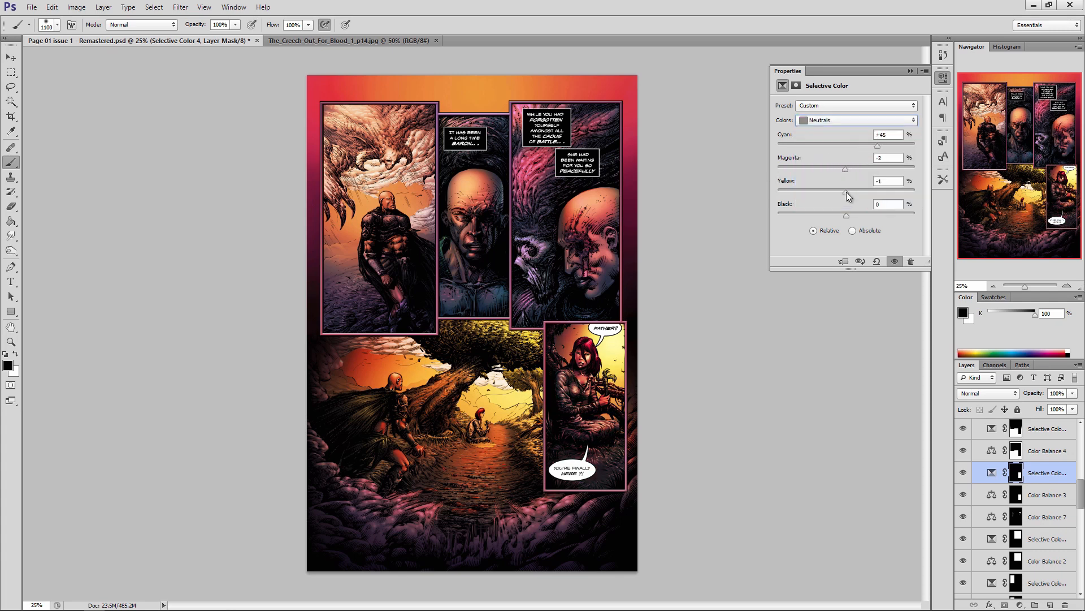
drag(846, 214, 843, 216)
click(823, 121)
click(825, 204)
click(962, 474)
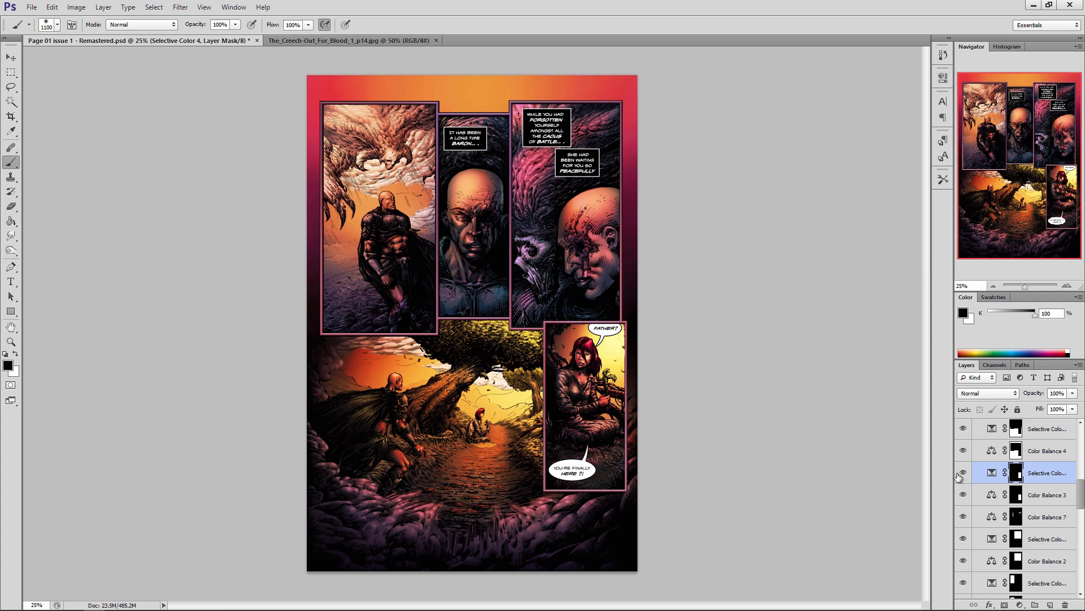
Load Color Balance 4's mask as a selection, add another Selective Color layer above the existing one from it, and adjust its reds.
scroll(1010, 463, up, 1)
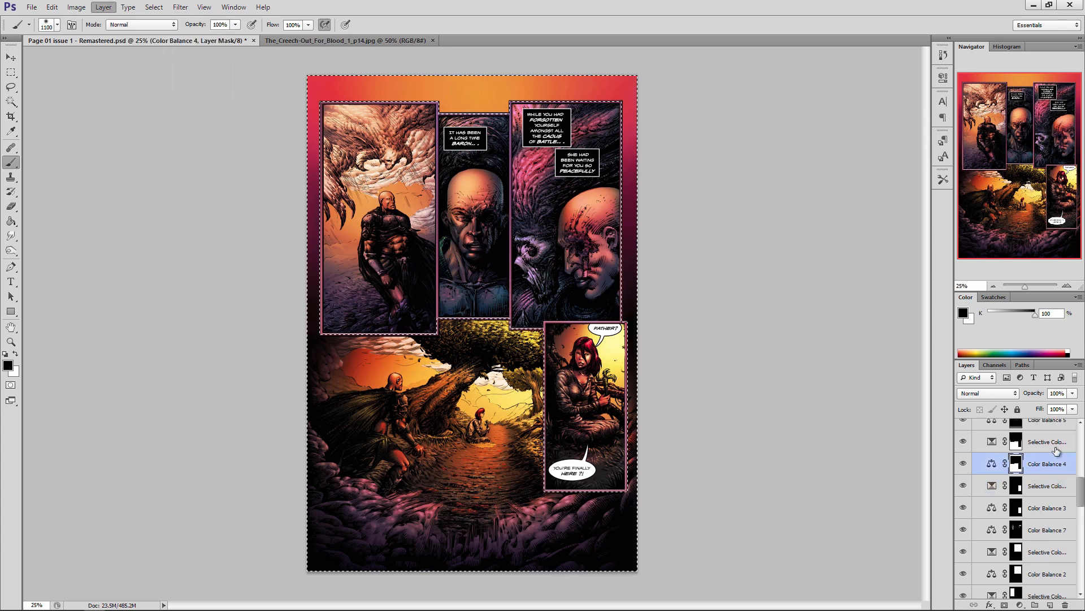
ctrl+click(970, 443)
click(103, 8)
mouse_move(136, 106)
click(253, 274)
click(643, 195)
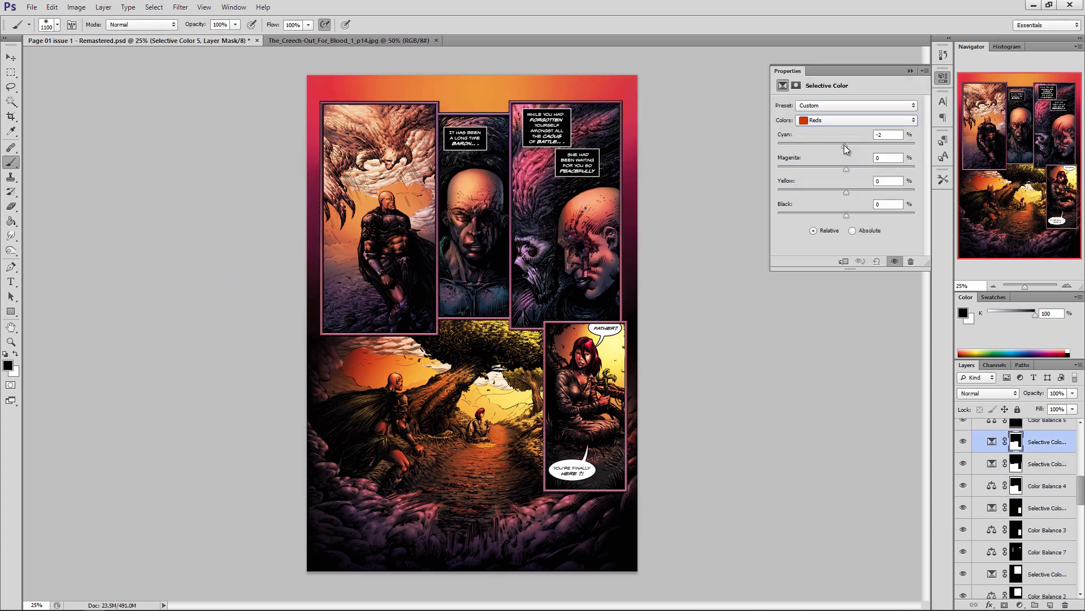
drag(845, 146, 846, 212)
Adjust the yellows in Selective Color 5 and set its neutrals to cyan +25, magenta about +8 and yellow about -12.
key(Down)
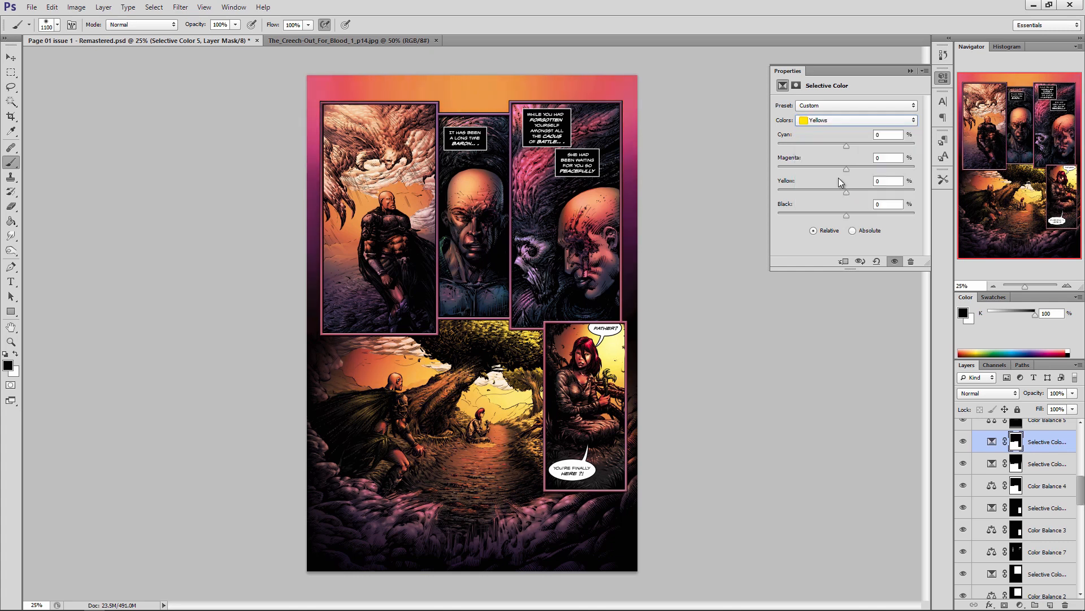
drag(846, 145, 852, 214)
key(alt+Down)
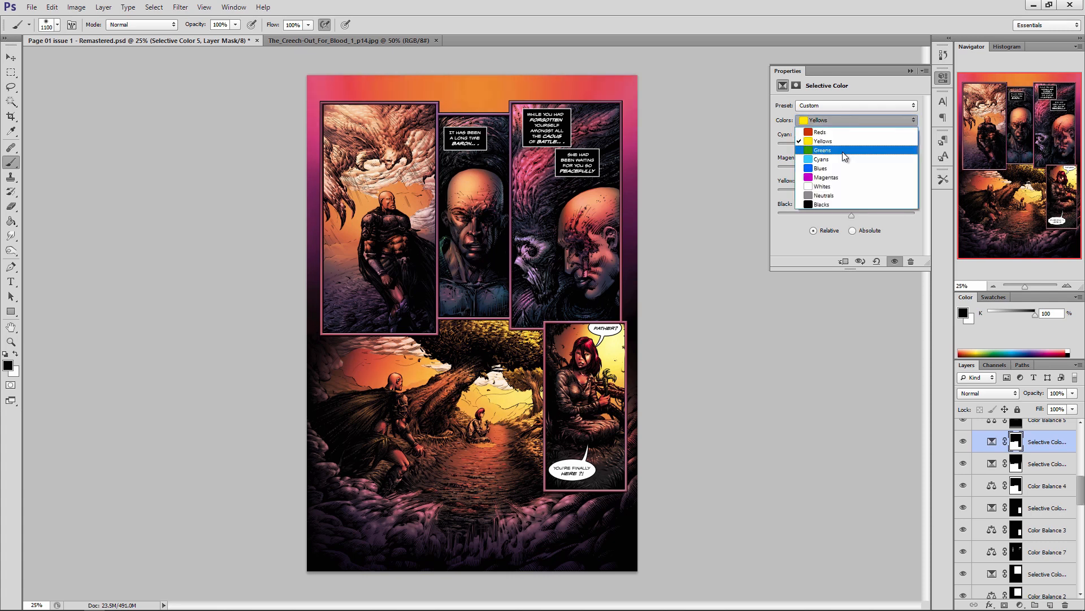
click(845, 150)
key(Down)
key(Down)
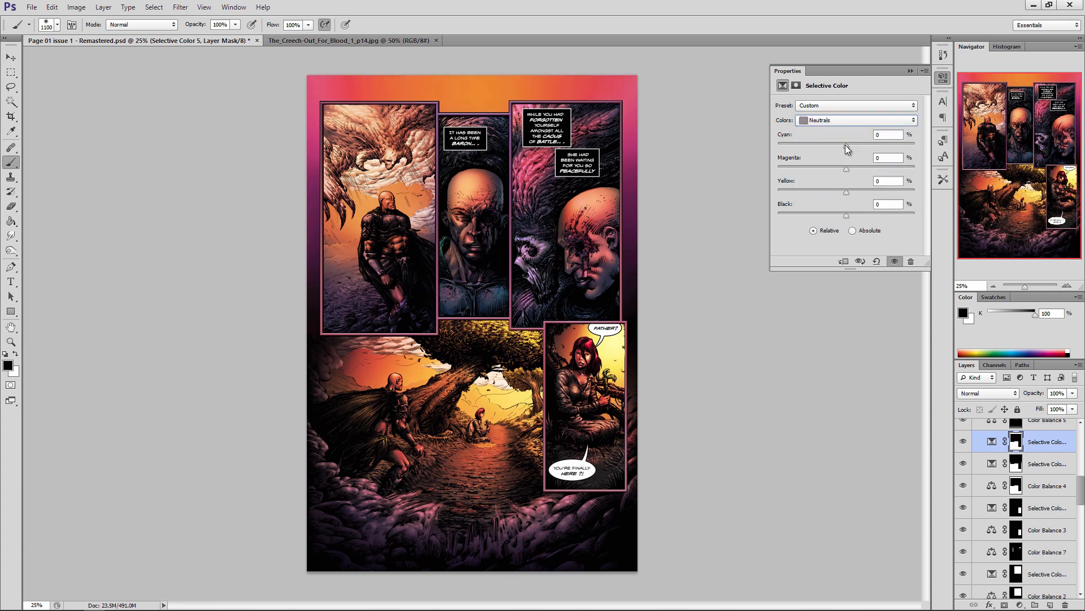
drag(847, 169, 838, 190)
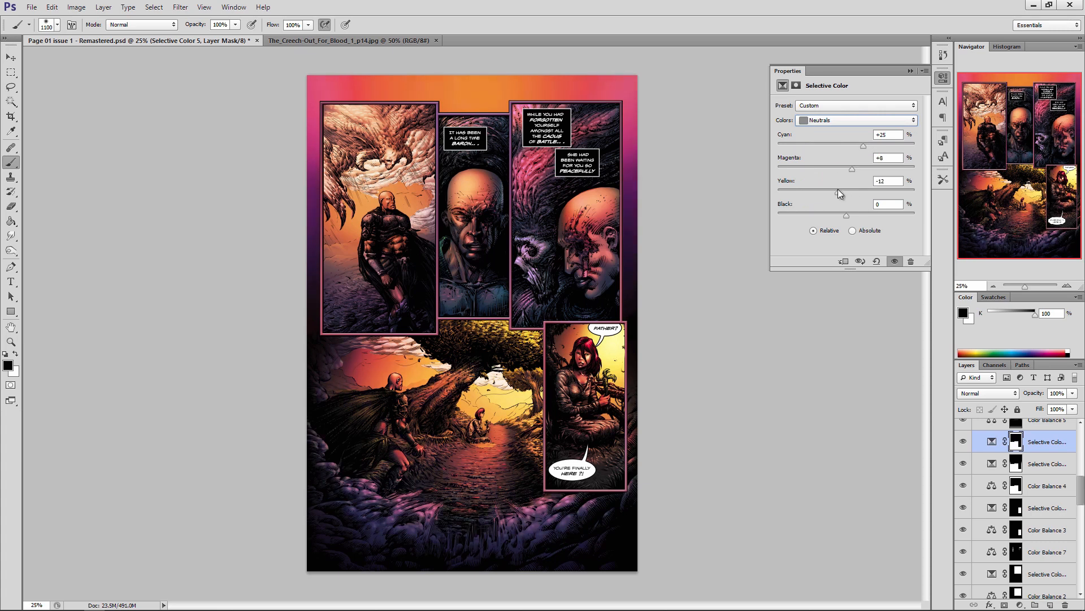
Fine-tune the blacks of Selective Color 5 for the page background and large lower panel.
click(837, 120)
click(828, 203)
drag(846, 145, 845, 145)
drag(847, 169, 846, 192)
drag(849, 169, 843, 170)
click(910, 71)
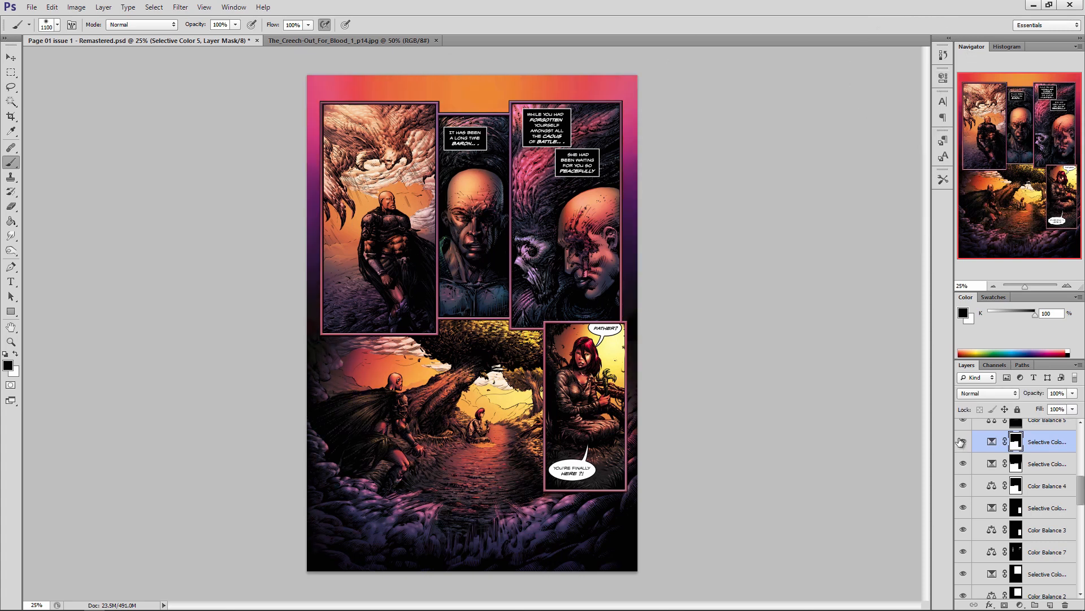
Add another Selective Color layer using Selective Color 5's mask as the selection.
ctrl+click(1019, 447)
click(103, 7)
mouse_move(141, 114)
click(243, 308)
key(Return)
click(916, 71)
Black out Selective Color 6's mask over the lower page so it covers only the upper page background.
click(1017, 465)
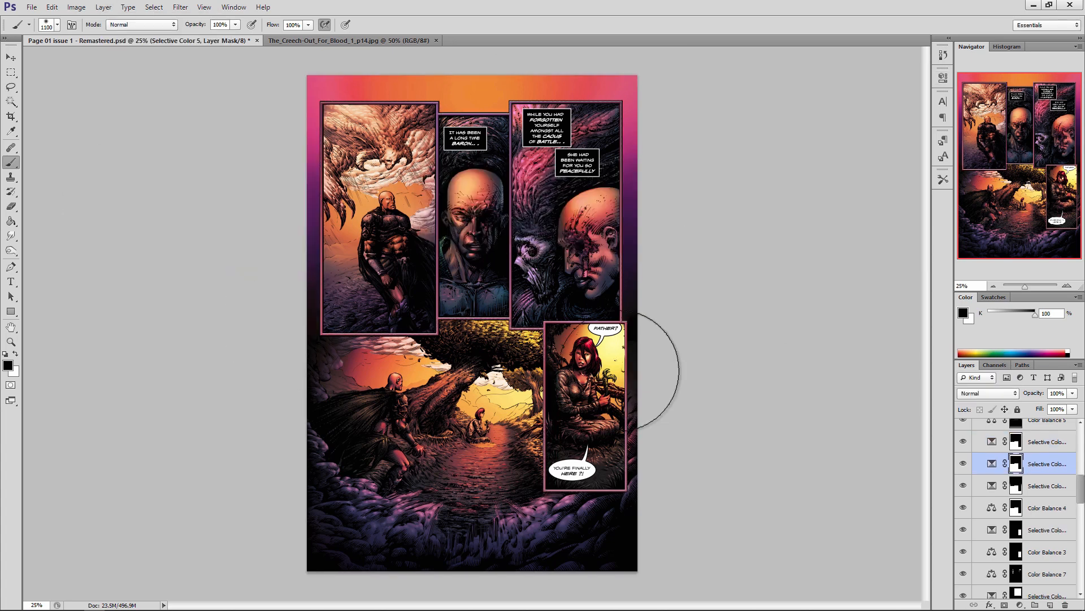
key(alt+BackSpace)
key(ctrl+z)
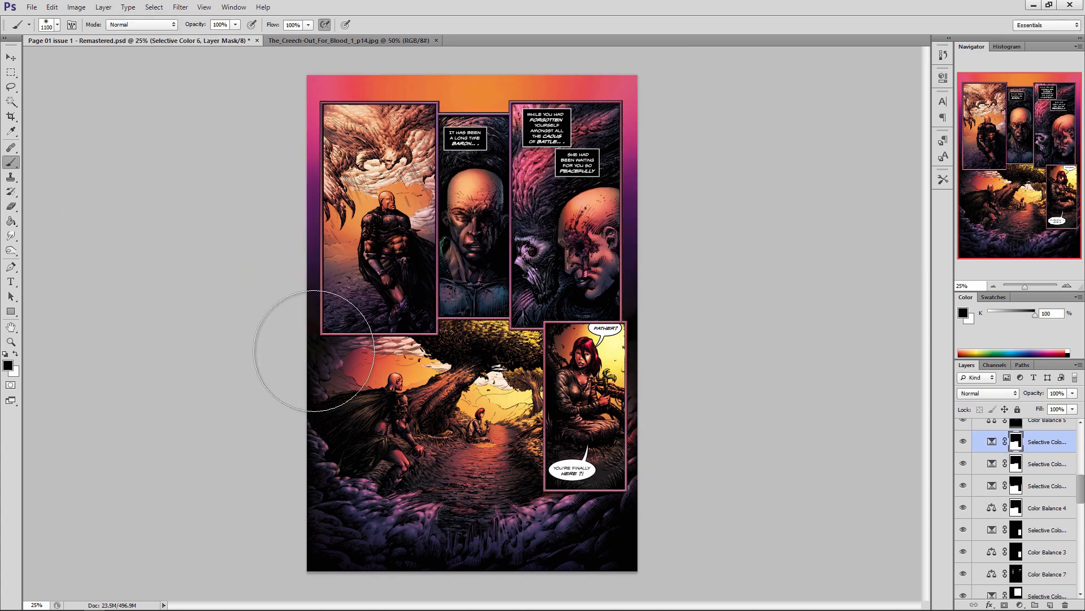
key(alt+BackSpace)
Set Selective Color 6's reds to cyan -43, magenta -62, yellow -4 and black +37.
double_click(992, 441)
click(839, 120)
click(838, 132)
drag(847, 146, 824, 147)
drag(846, 169, 814, 169)
drag(846, 214, 901, 144)
click(839, 121)
click(833, 141)
click(842, 120)
click(836, 132)
mouse_move(825, 146)
mouse_down()
mouse_move(854, 150)
mouse_move(817, 150)
mouse_up()
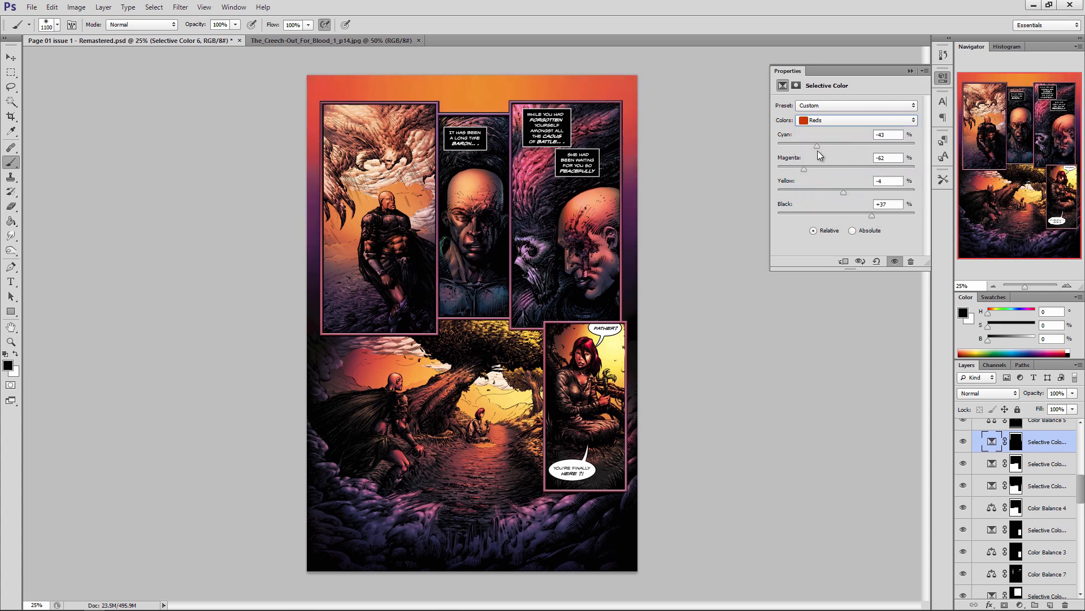
Set Selective Color 6's neutrals to cyan -41, magenta -35, yellow -9 and black about -2.
click(829, 121)
click(827, 177)
click(836, 121)
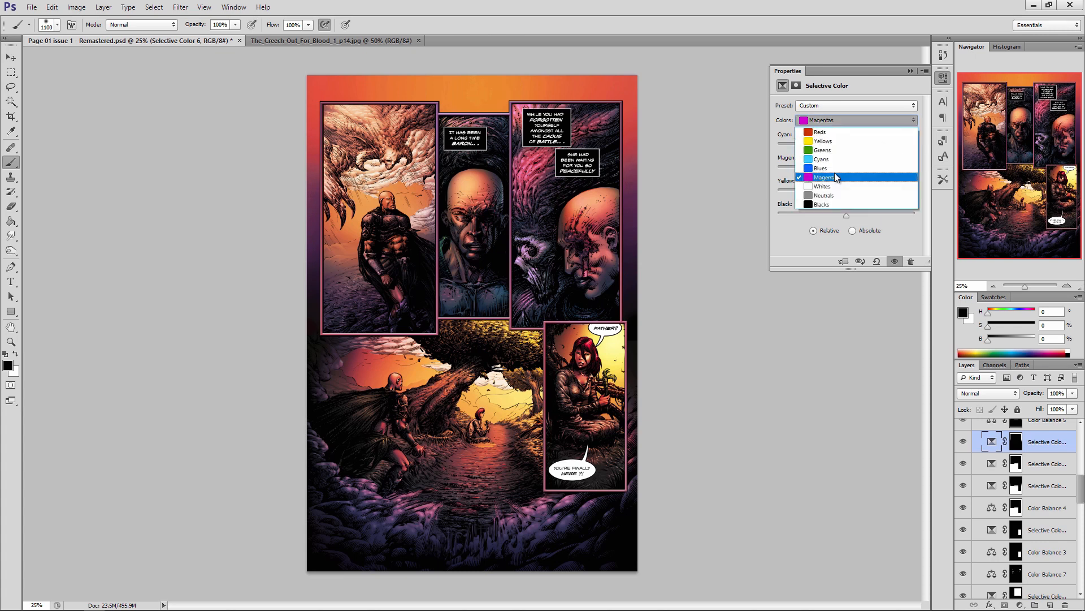
click(824, 195)
drag(846, 169, 836, 193)
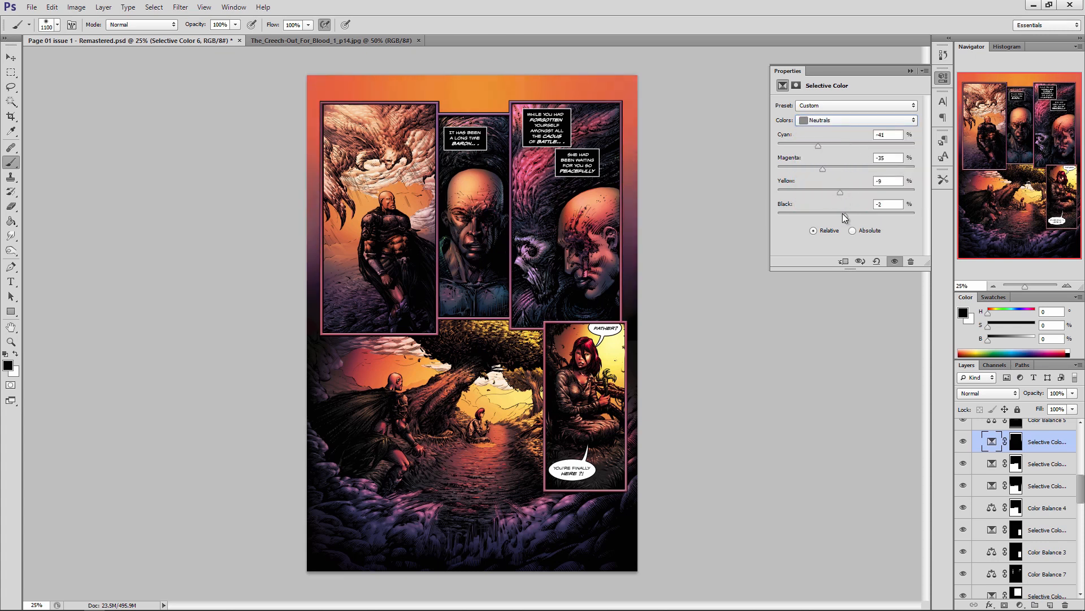
click(910, 70)
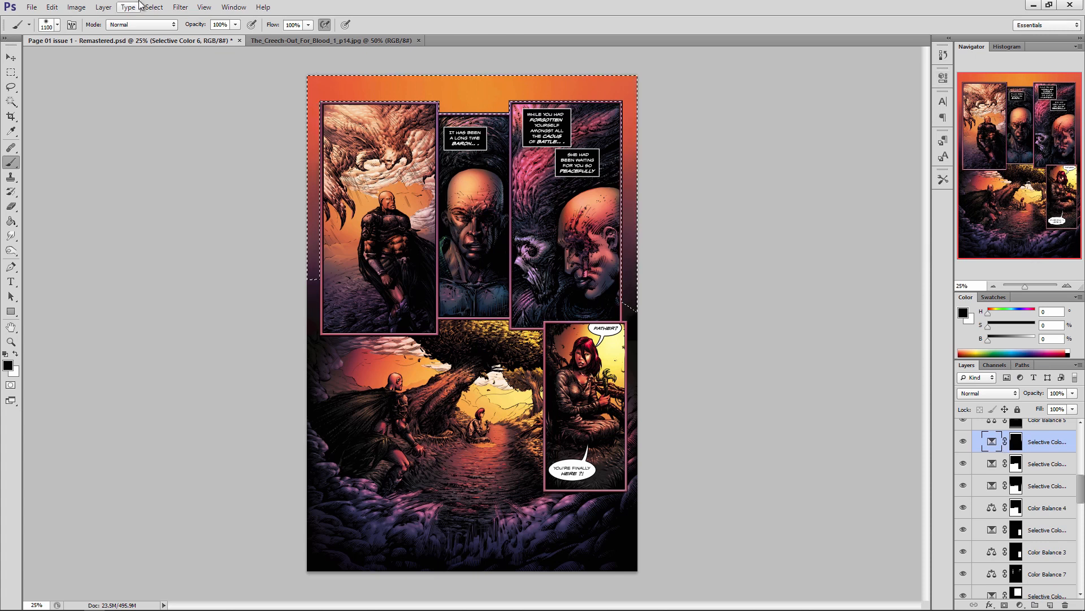
Add a Color Balance layer from the upper page background selection and adjust its midtones.
click(104, 7)
click(254, 180)
drag(827, 153, 839, 173)
click(910, 71)
Load the outline of Rectangle 1 copy 5 as a selection and create a new layer next to Inks copy.
scroll(1054, 492, down, 10)
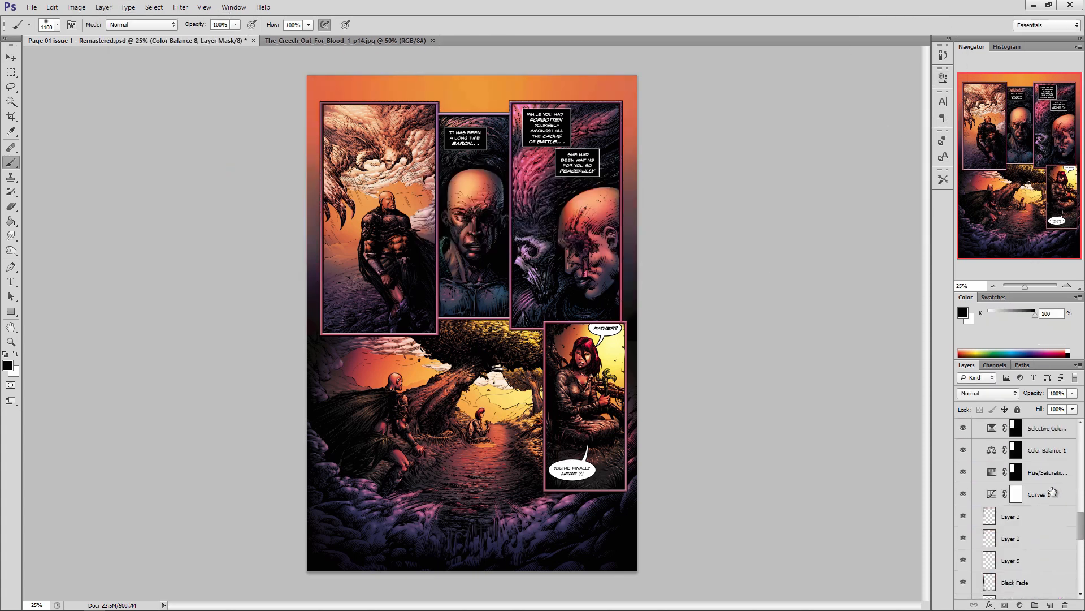
scroll(1018, 496, up, 12)
click(1016, 505)
ctrl+click(989, 483)
click(1050, 605)
drag(1030, 507, 1034, 538)
Place the new layer directly above Inks copy with the brush size reduced to 600, and save the document with nothing selected.
key(bracketleft)
key(bracketleft)
key(bracketleft)
key(bracketleft)
key(bracketleft)
key(ctrl+bracketright)
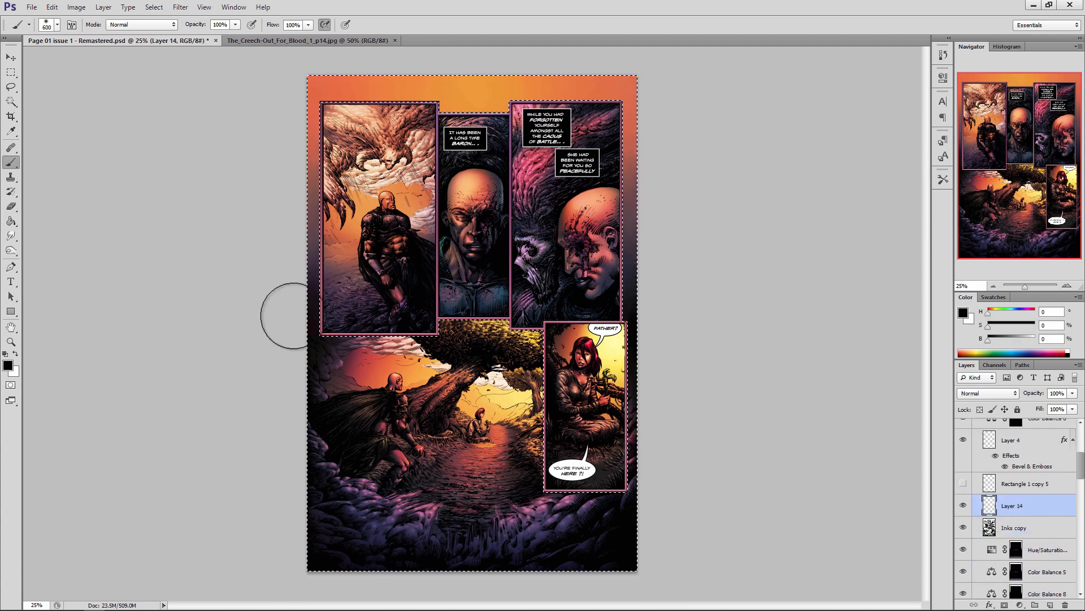
key(ctrl+d)
key(ctrl+s)
Enlarge the layer list and group the adjustment layers from Curves 1 up to the Hue/Saturation layer below Inks copy.
drag(1038, 364, 1038, 198)
scroll(1041, 430, down, 7)
click(1018, 518)
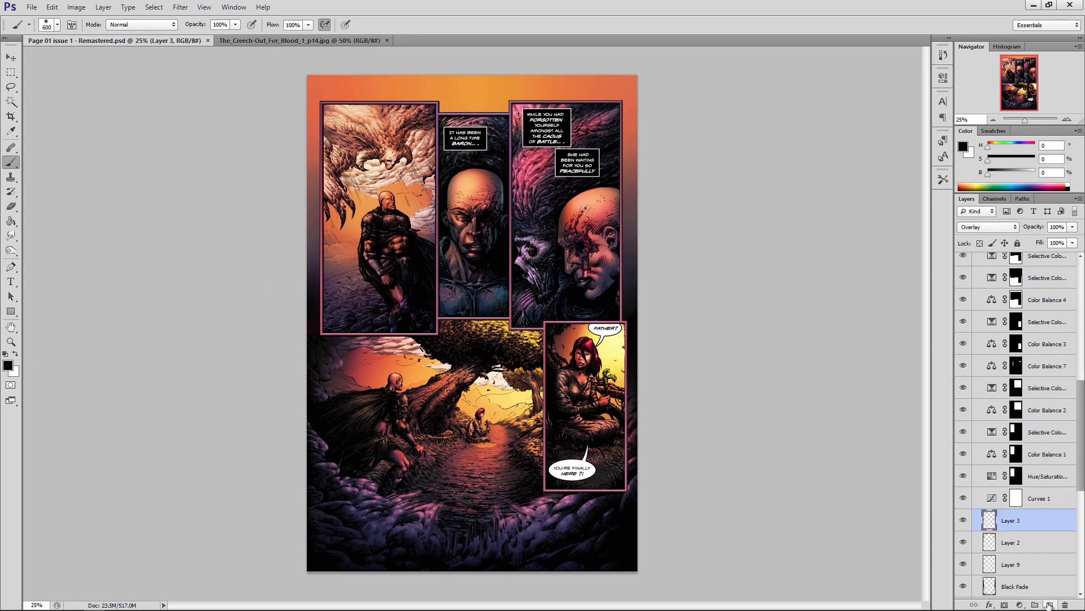
scroll(1043, 453, up, 6)
shift+click(1046, 464)
scroll(1039, 435, up, 1)
drag(1043, 554, 1035, 604)
Collapse the new adjustment layer group and rename it "Adjustments".
scroll(1011, 492, down, 3)
click(985, 324)
double_click(1017, 325)
text(Adjustments)
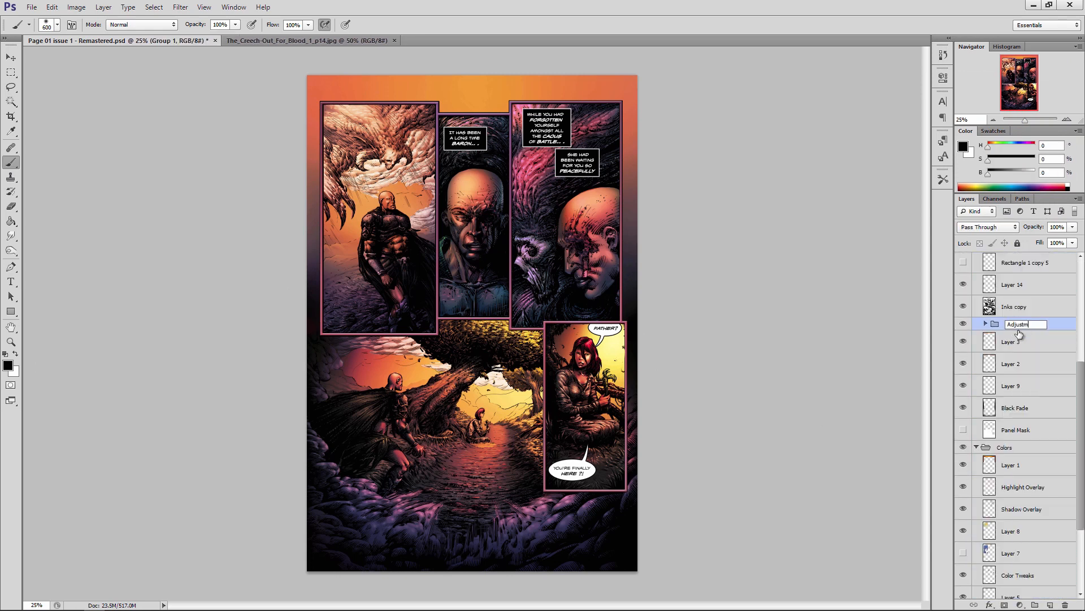
key(Return)
Create a group named "Adjustments 2" between Color Balance 6 and Layer 4.
scroll(1017, 361, up, 5)
click(1037, 403)
click(1035, 604)
drag(1020, 397, 1020, 423)
double_click(1017, 417)
text(Adjustments 2)
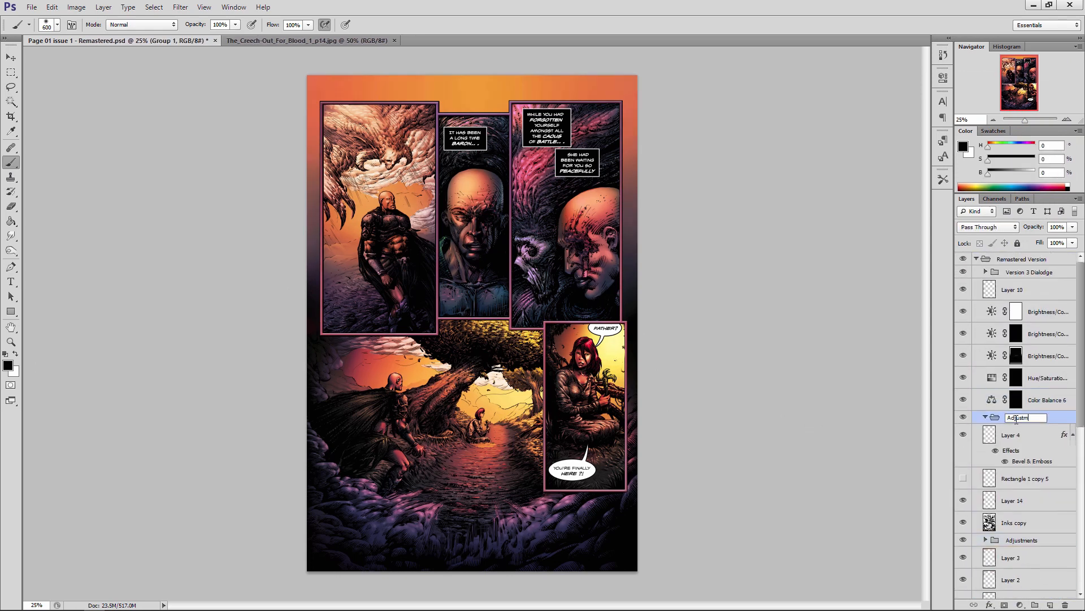
key(Return)
Compare the panel borders with and without Color Balance 6 and set its midtones to red +24 and green about +18.
click(962, 400)
click(963, 401)
click(962, 401)
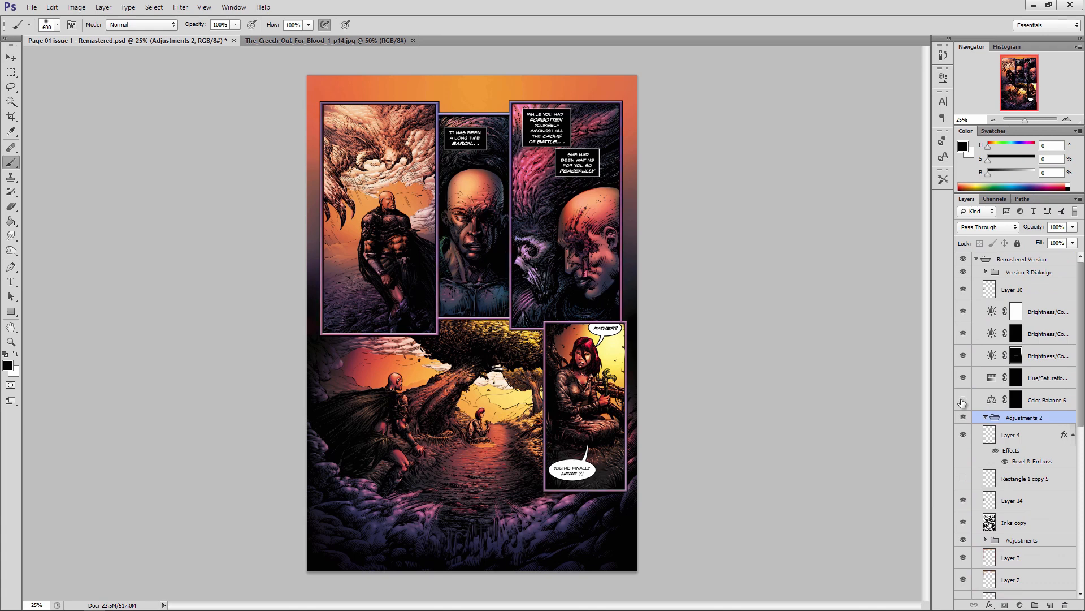
click(962, 400)
double_click(991, 400)
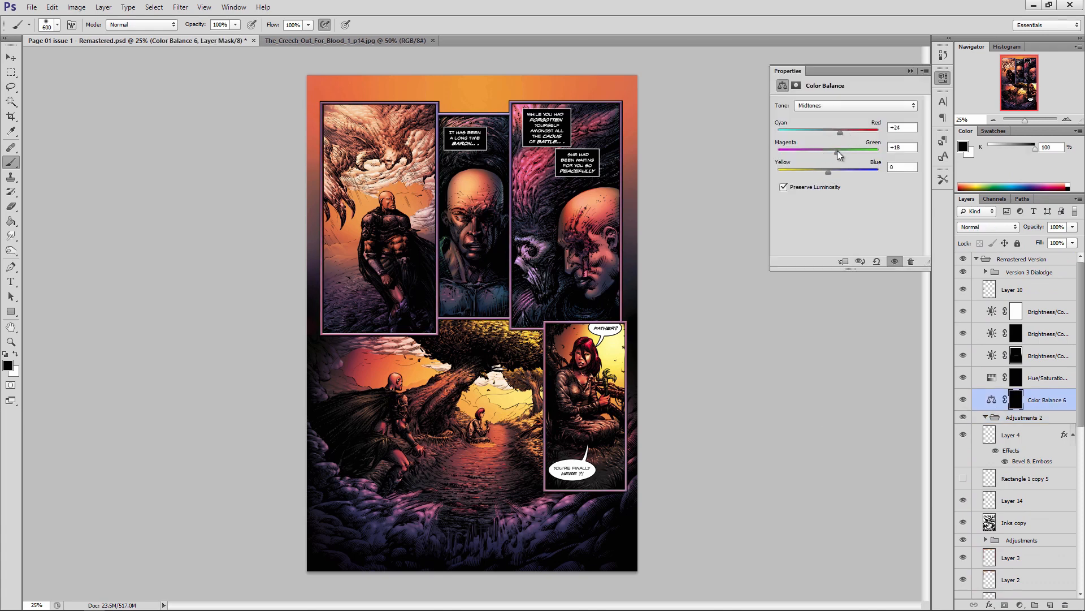
click(911, 71)
double_click(992, 378)
click(992, 399)
click(910, 71)
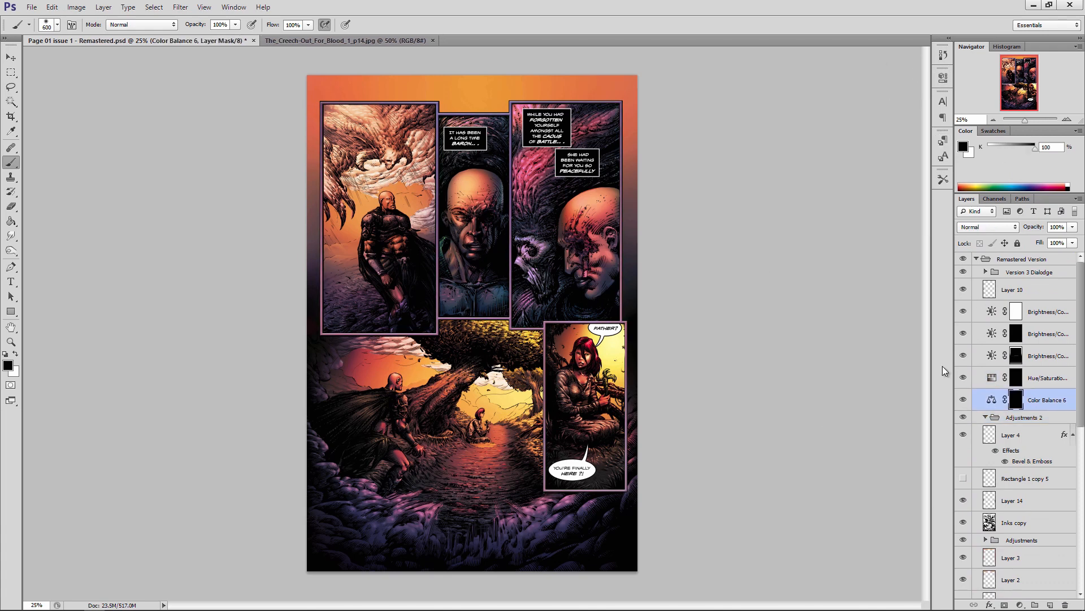
Move the adjustment layers from Color Balance 6 up to the topmost Brightness/Contrast into the Adjustments 2 group.
shift+click(992, 311)
drag(994, 311, 1033, 417)
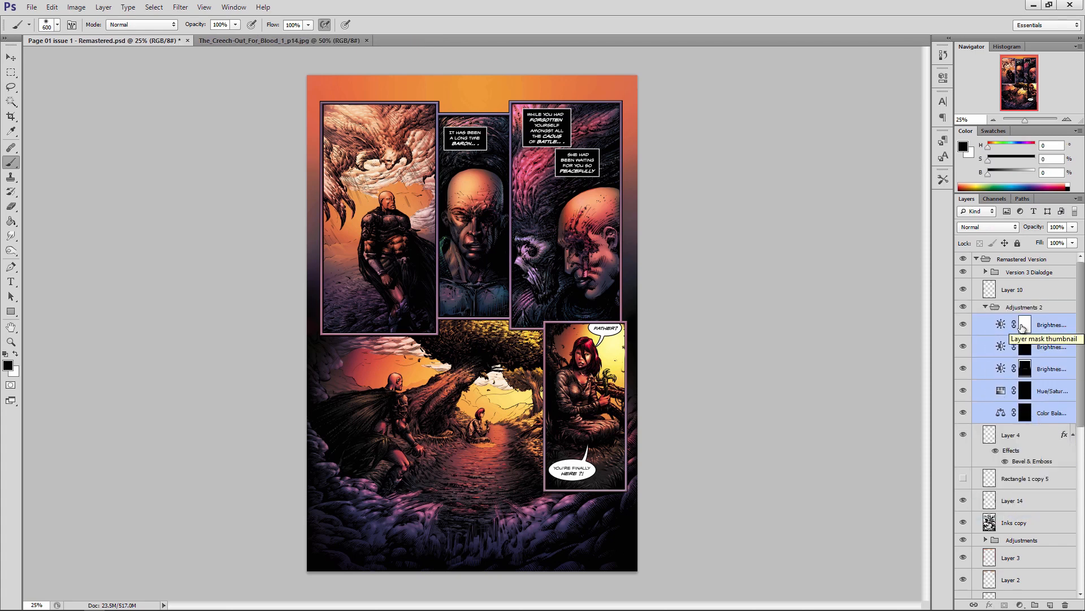
Try a Curves adjustment layer at the top of the Adjustments 2 group.
click(1025, 324)
click(103, 6)
mouse_move(142, 105)
click(266, 164)
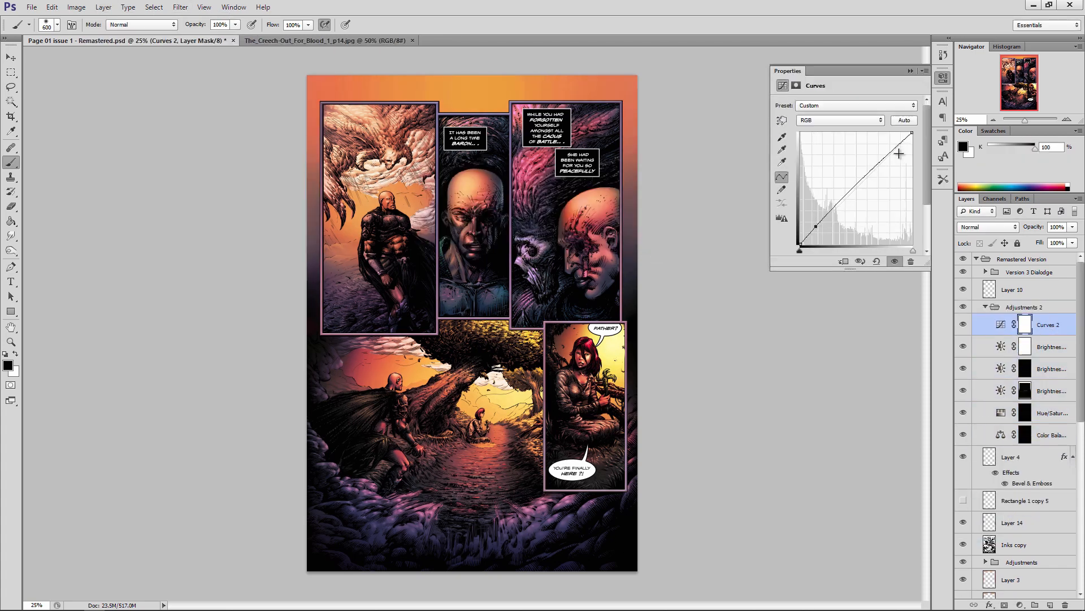
click(911, 71)
right_click(1039, 326)
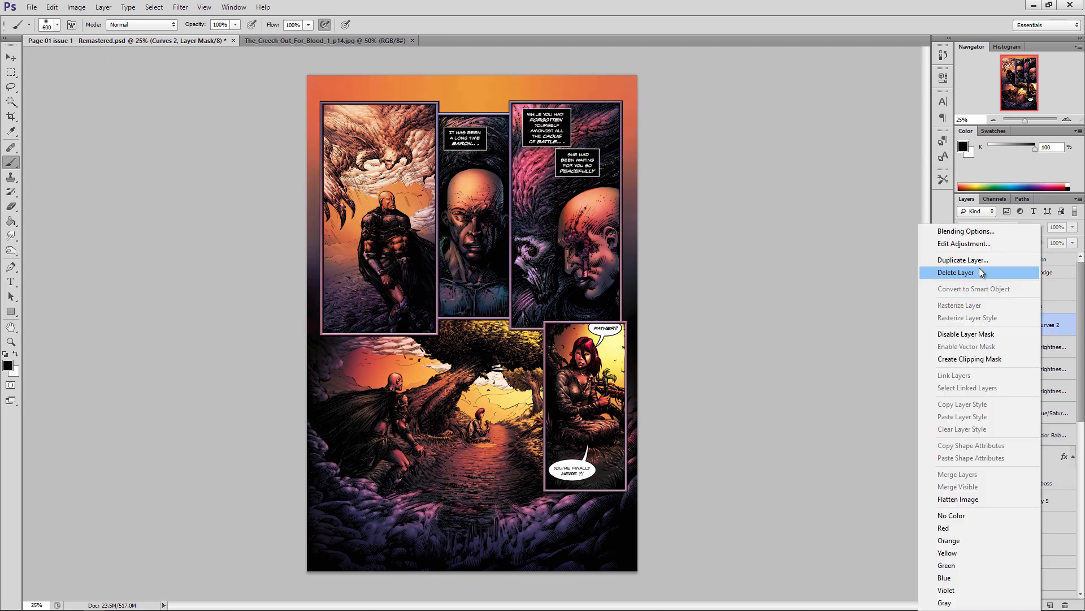
click(981, 272)
Collapse the Adjustments 2 group and hide it.
click(986, 307)
click(963, 307)
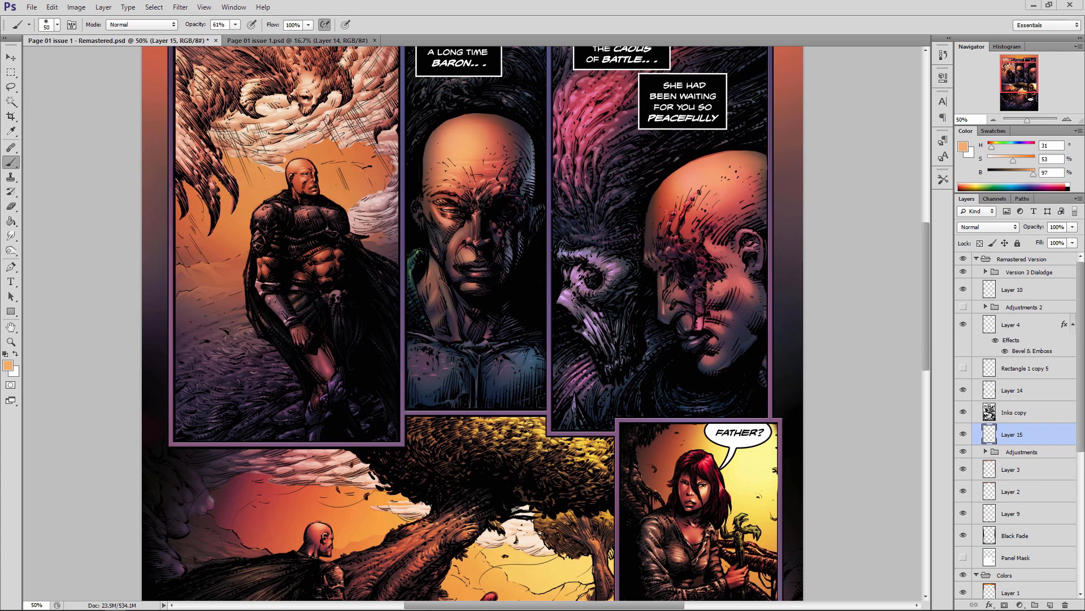
Paint a highlight on the middle panel's face on Layer 15 with orange sampled from the first panel's sky, and save.
scroll(344, 134, down, 1)
alt+click(345, 134)
mouse_move(468, 243)
mouse_down()
mouse_move(473, 256)
mouse_move(461, 232)
mouse_up()
click(11, 87)
click(11, 163)
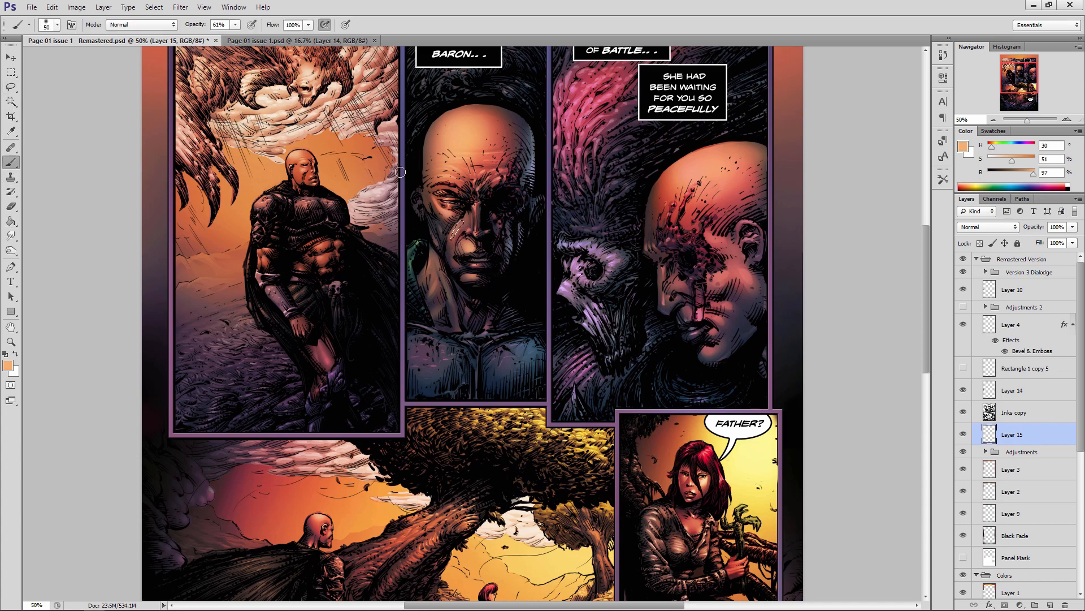
key(l)
key(l)
key(ctrl+s)
key(b)
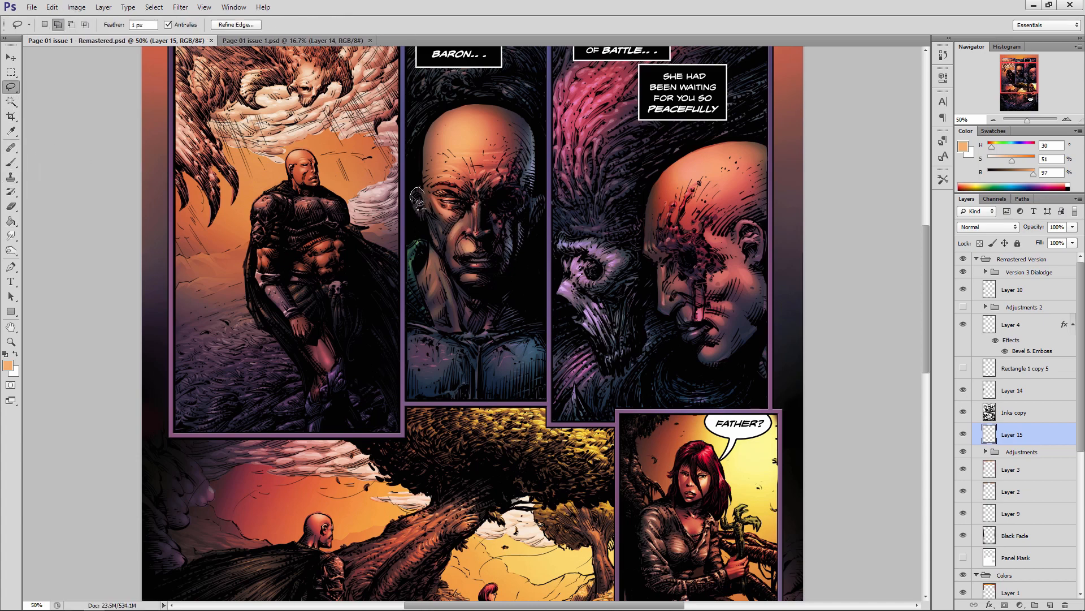
Touch up the middle panel's bald man around the ear and face on Layer 15 with sampled skin tones, and save.
alt+click(422, 199)
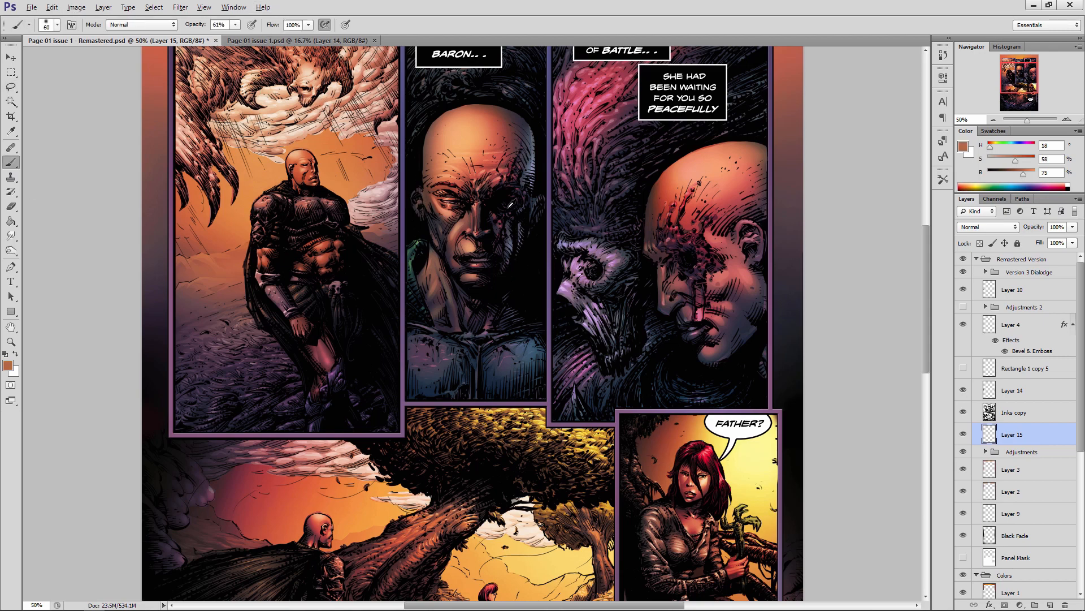
key(l)
key(b)
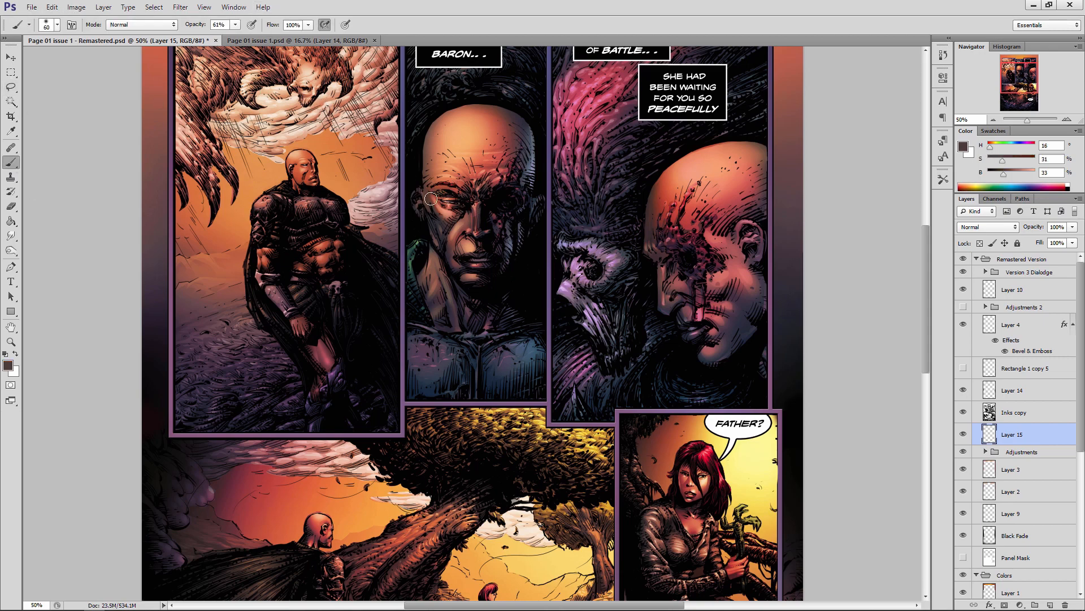
alt+click(488, 263)
key(ctrl+s)
Lasso the edge of the middle panel man's neck and highlight it on Layer 15 with light orange sampled from his face.
key(l)
key(b)
alt+click(460, 230)
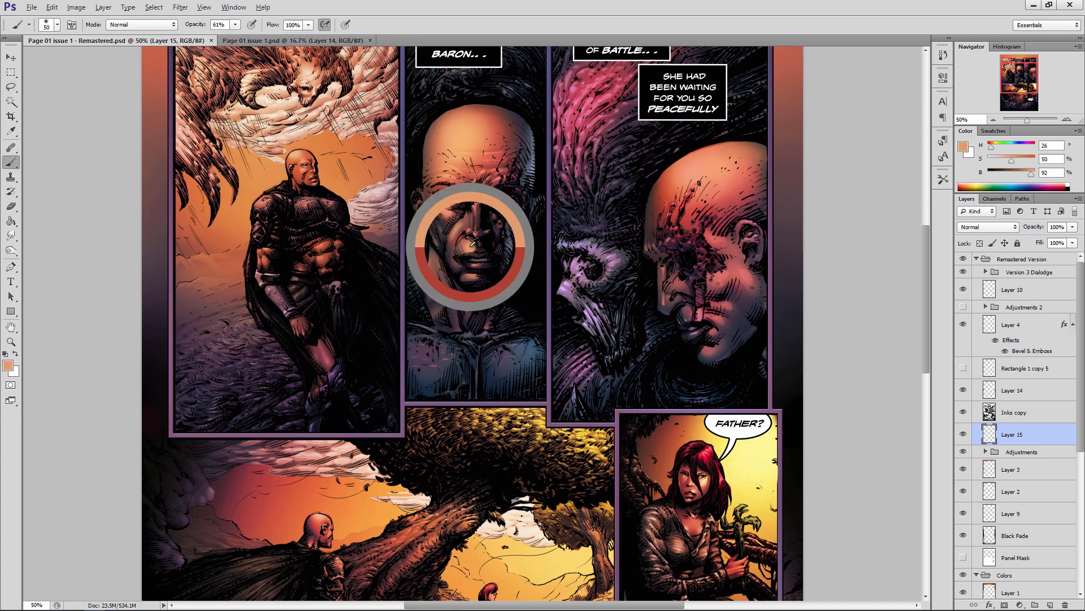
key(l)
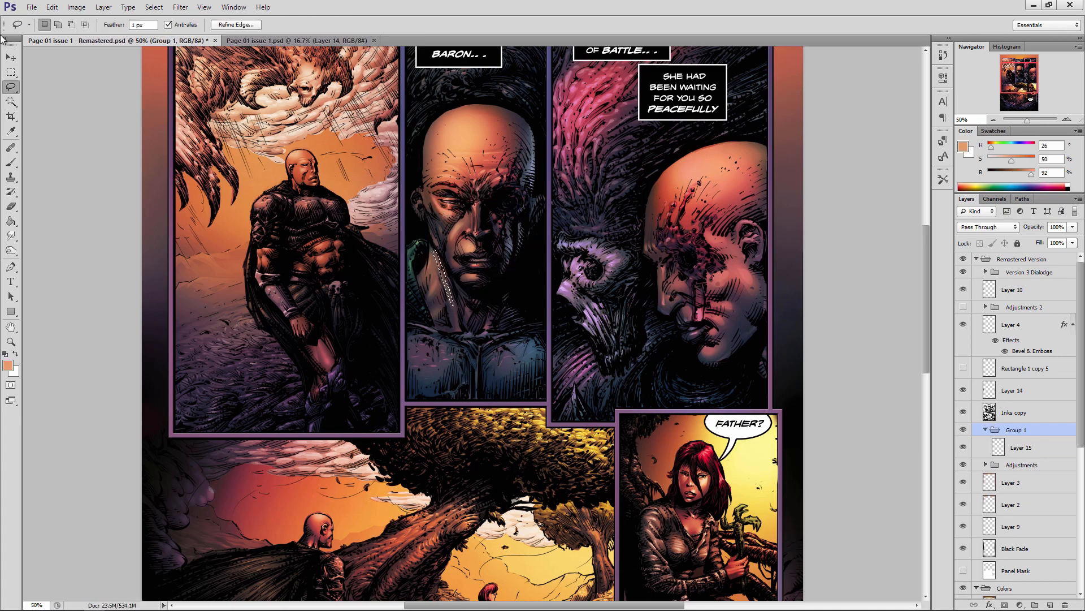
key(e)
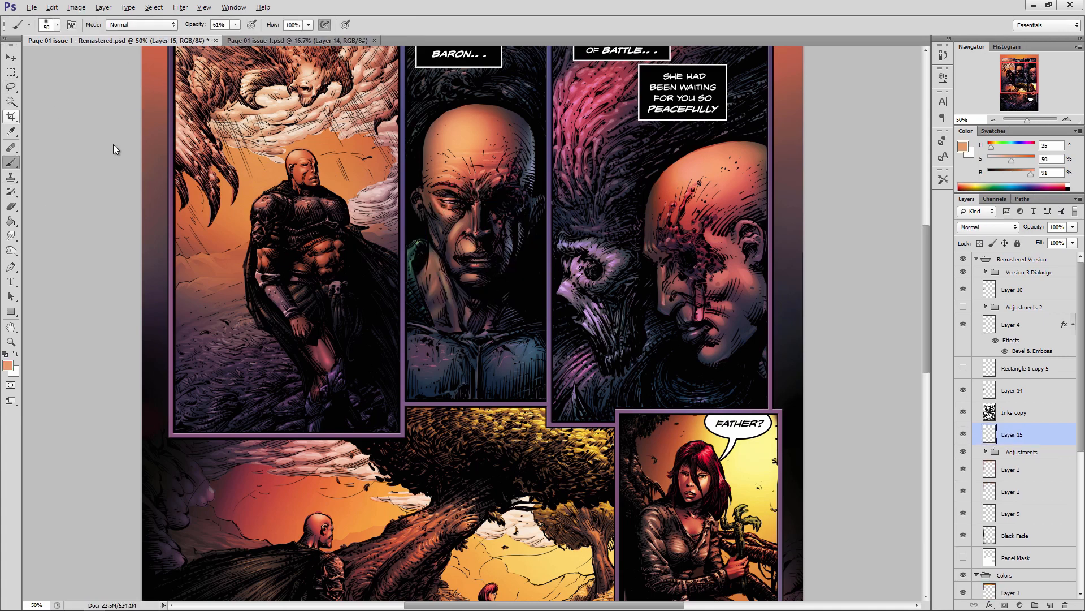
Touch up the middle panel man's face on Layer 15 with a reddish brown sampled from his skin, and save the file.
key(ctrl+minus)
key(b)
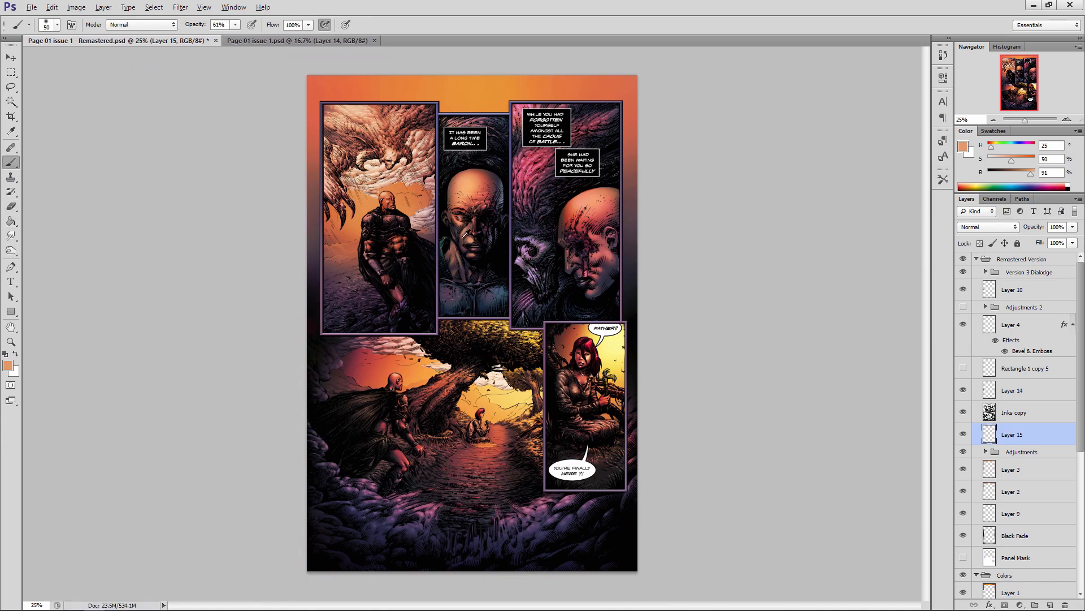
alt+click(469, 239)
key(ctrl+plus)
key(ctrl+s)
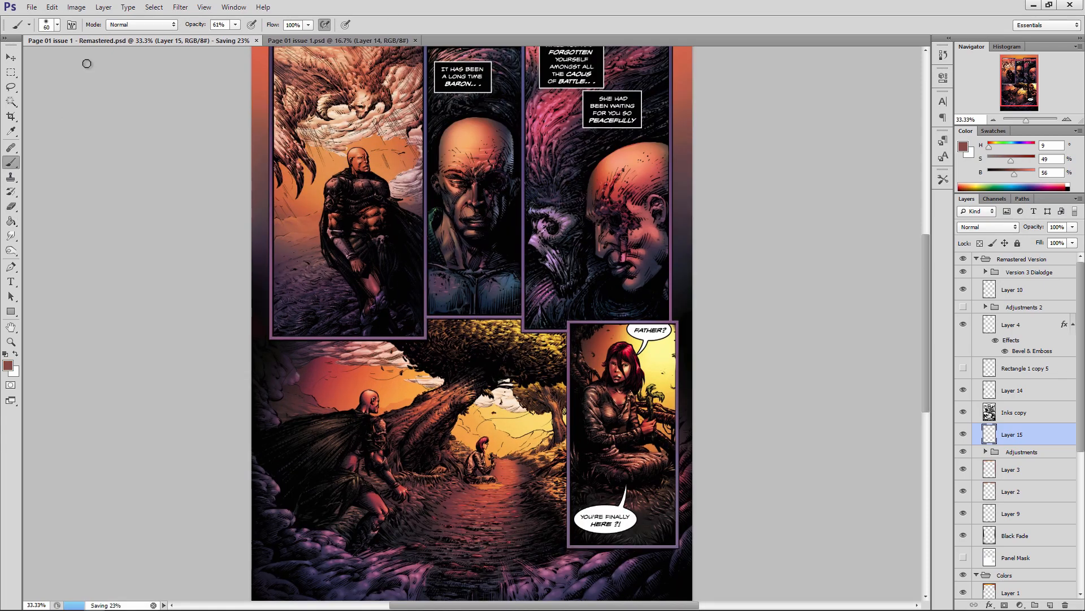
key(ctrl+minus)
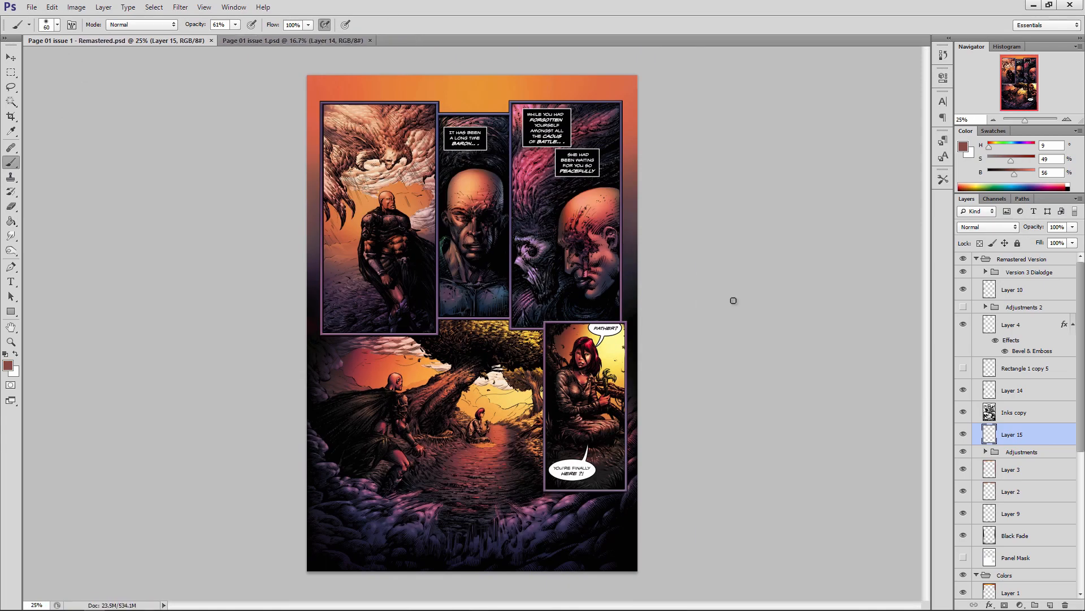
Paint over the first panel's sky around the standing man on Layer 15 with sampled oranges and a larger brush.
alt+click(344, 176)
alt+click(367, 194)
key(bracketright)
key(bracketright)
key(bracketright)
key(bracketright)
mouse_move(395, 185)
mouse_down()
mouse_move(358, 180)
mouse_move(424, 189)
mouse_move(434, 211)
mouse_move(398, 161)
mouse_move(436, 148)
mouse_move(421, 137)
mouse_up()
alt+click(423, 192)
Lasso the sky areas beside the first panel's standing man for the orange touch-up, and clear the selection.
key(l)
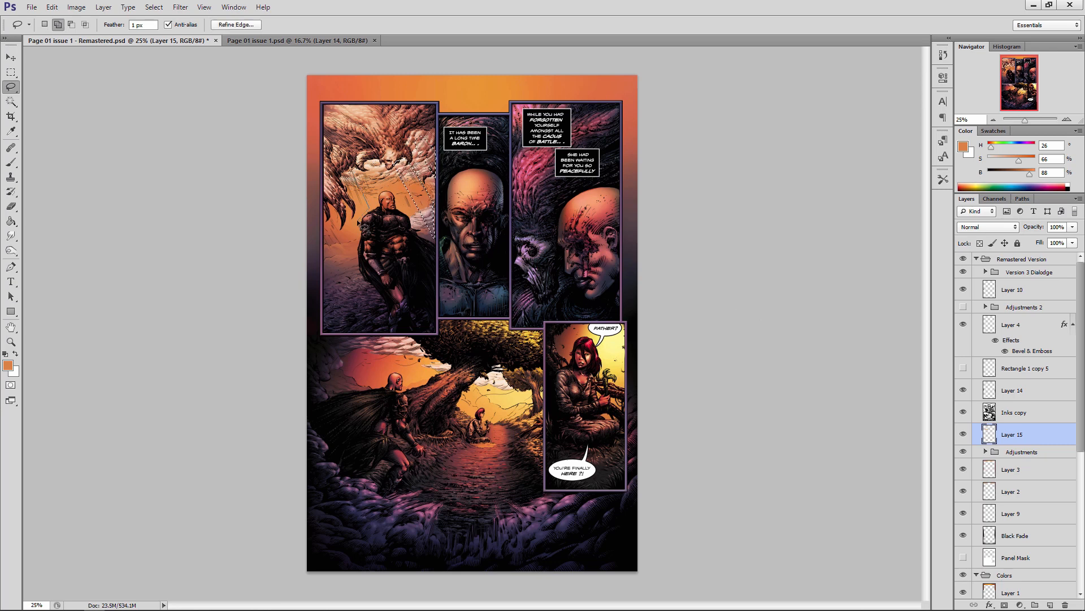
drag(357, 220, 368, 207)
drag(327, 263, 337, 256)
key(ctrl+d)
key(b)
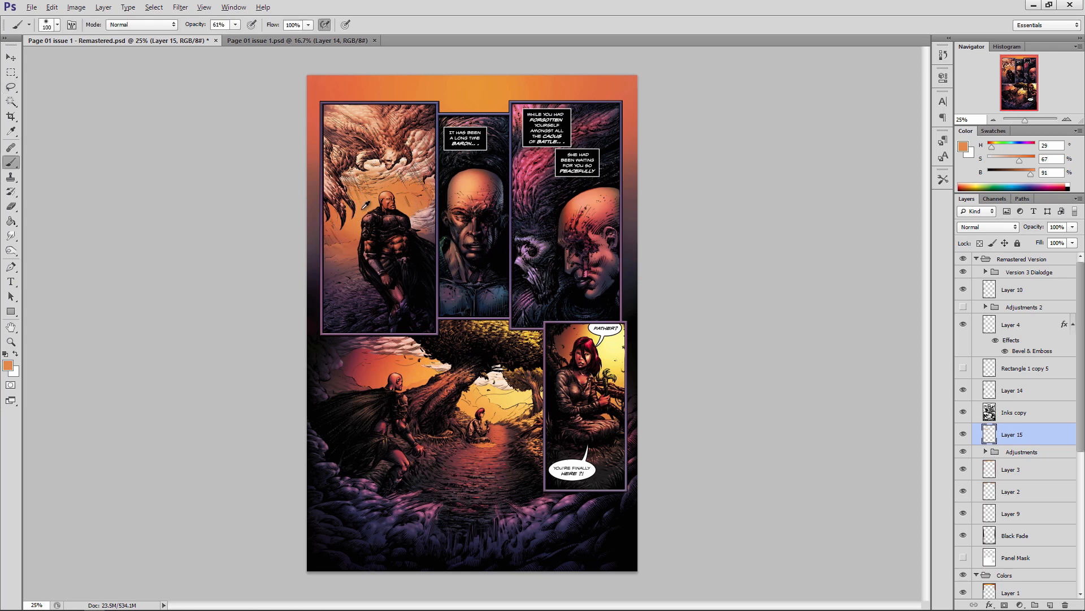
Try an Overlay layer above Layer 15 for a glow in light orange sampled from the first panel's sky.
key(ctrl+shift+alt+n)
key(shift+alt+o)
alt+click(352, 205)
key(bracketleft)
key(bracketleft)
key(bracketleft)
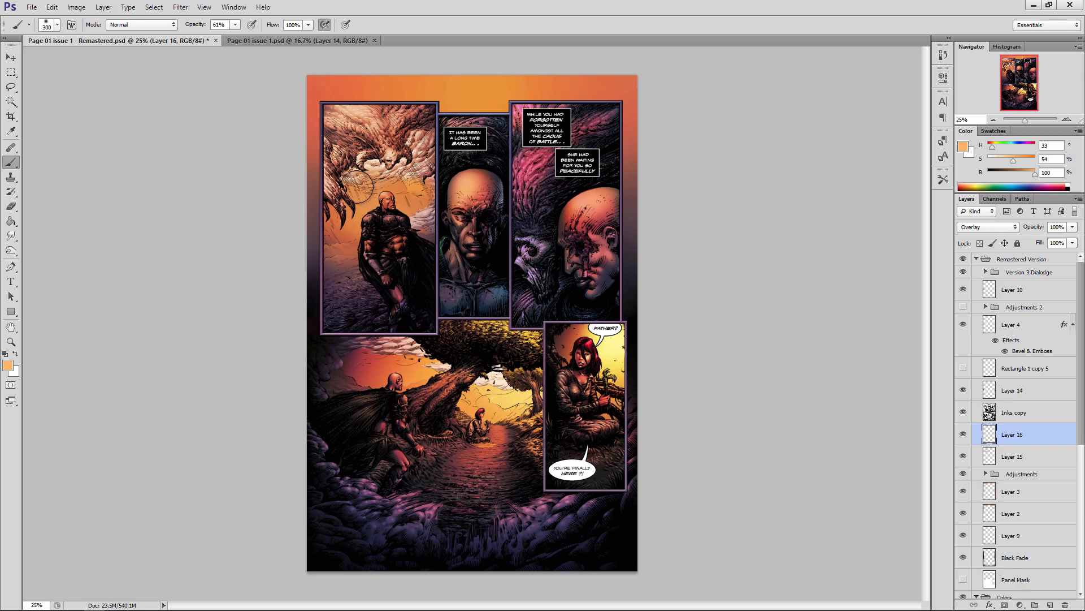
key(Delete)
Check the whole remastered page and save the file.
click(11, 341)
click(326, 204)
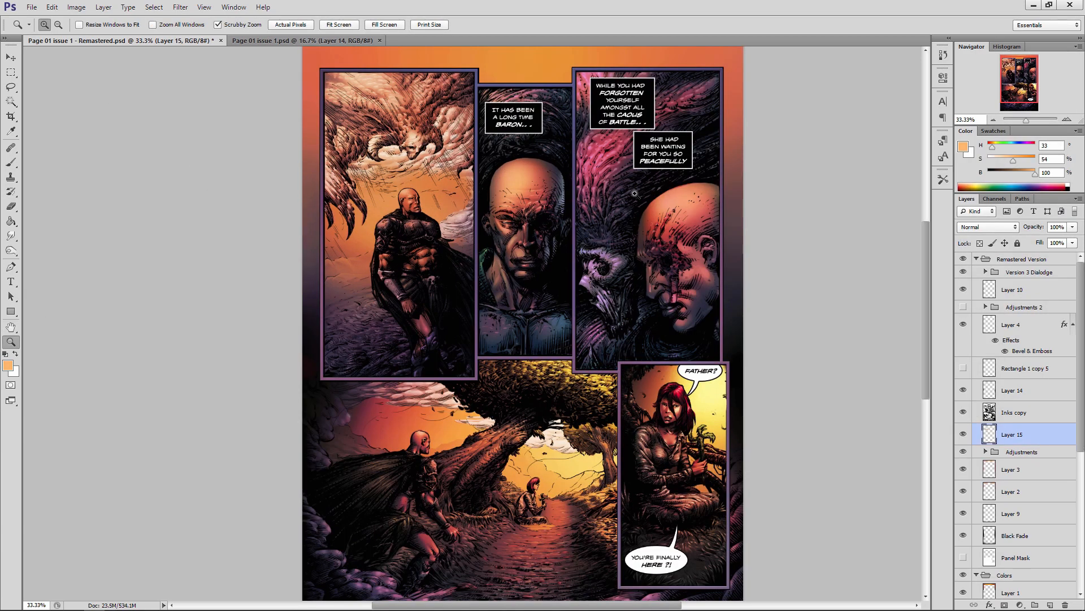
key(ctrl+0)
key(ctrl+s)
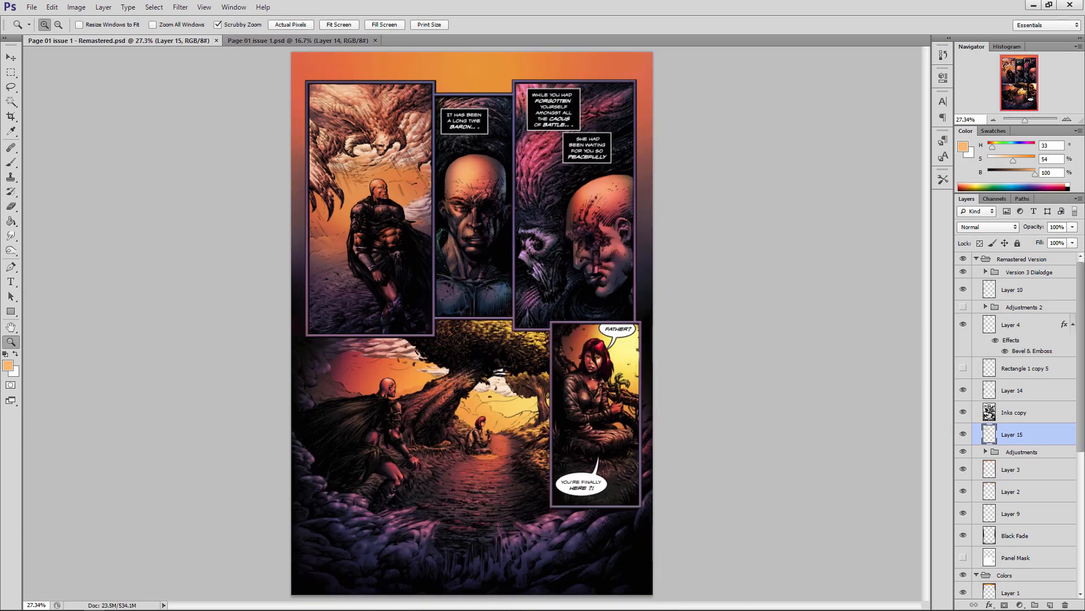
key(b)
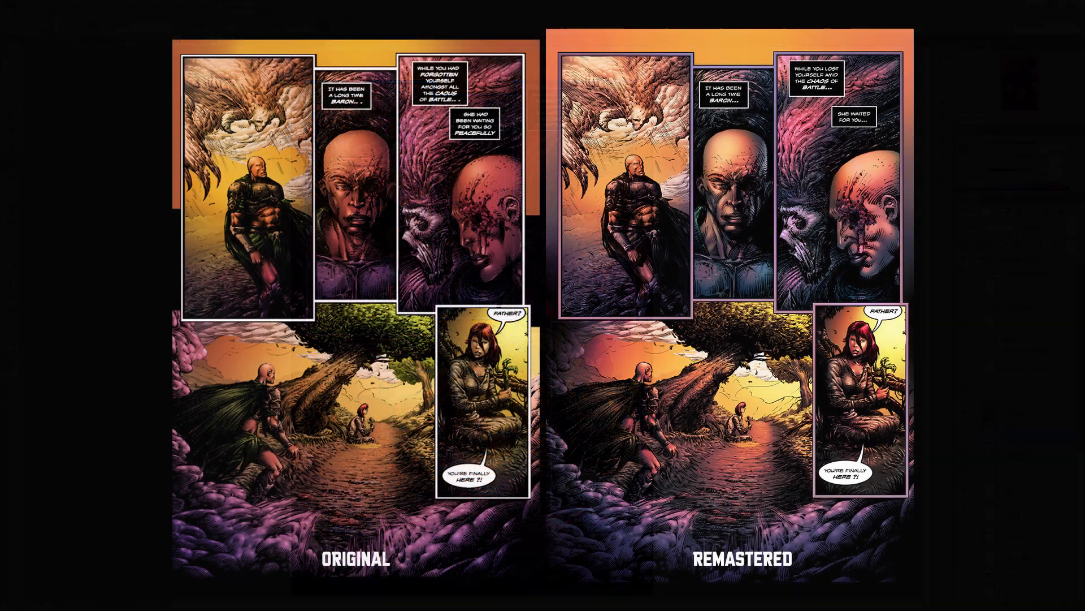